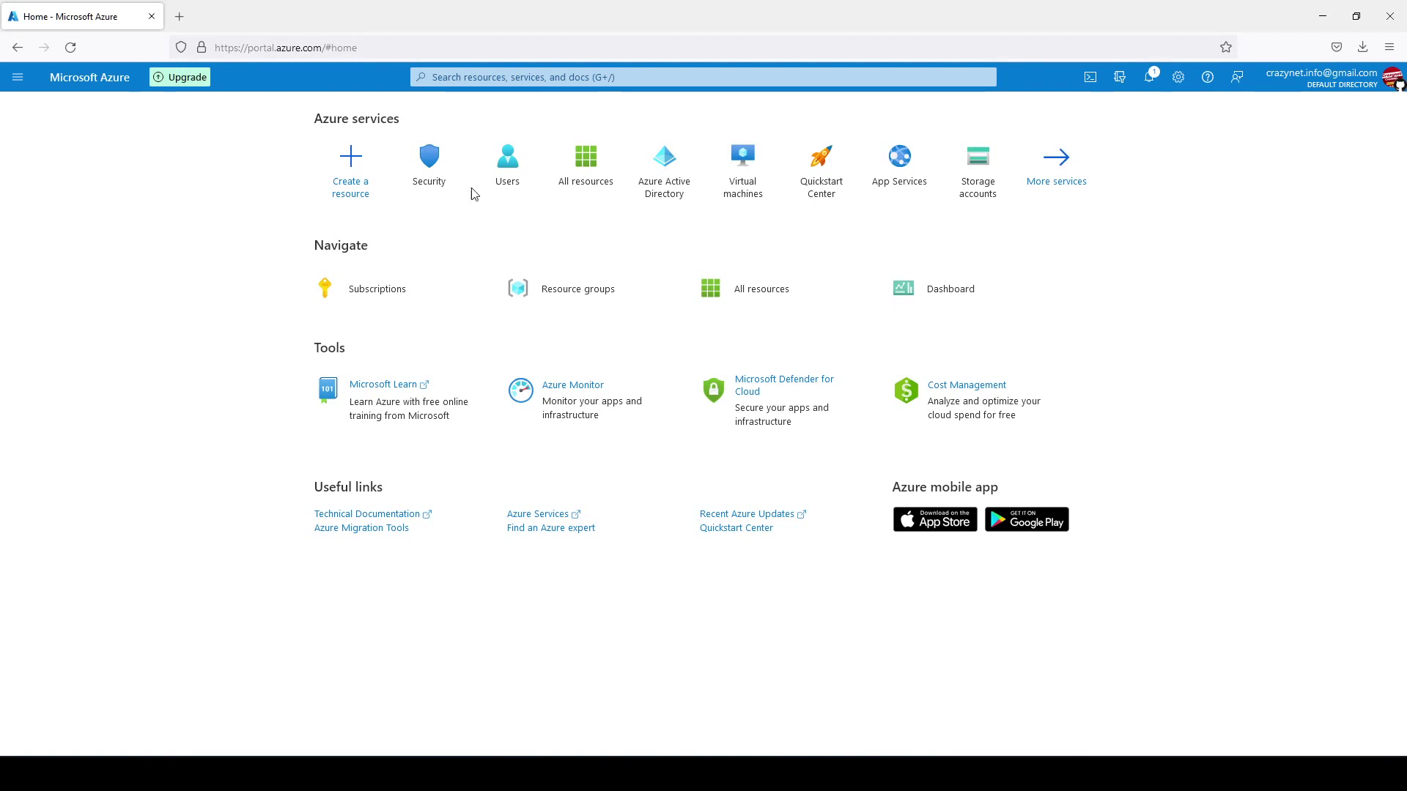
Open the New user form from the directory's All users list.
left_click(497, 189)
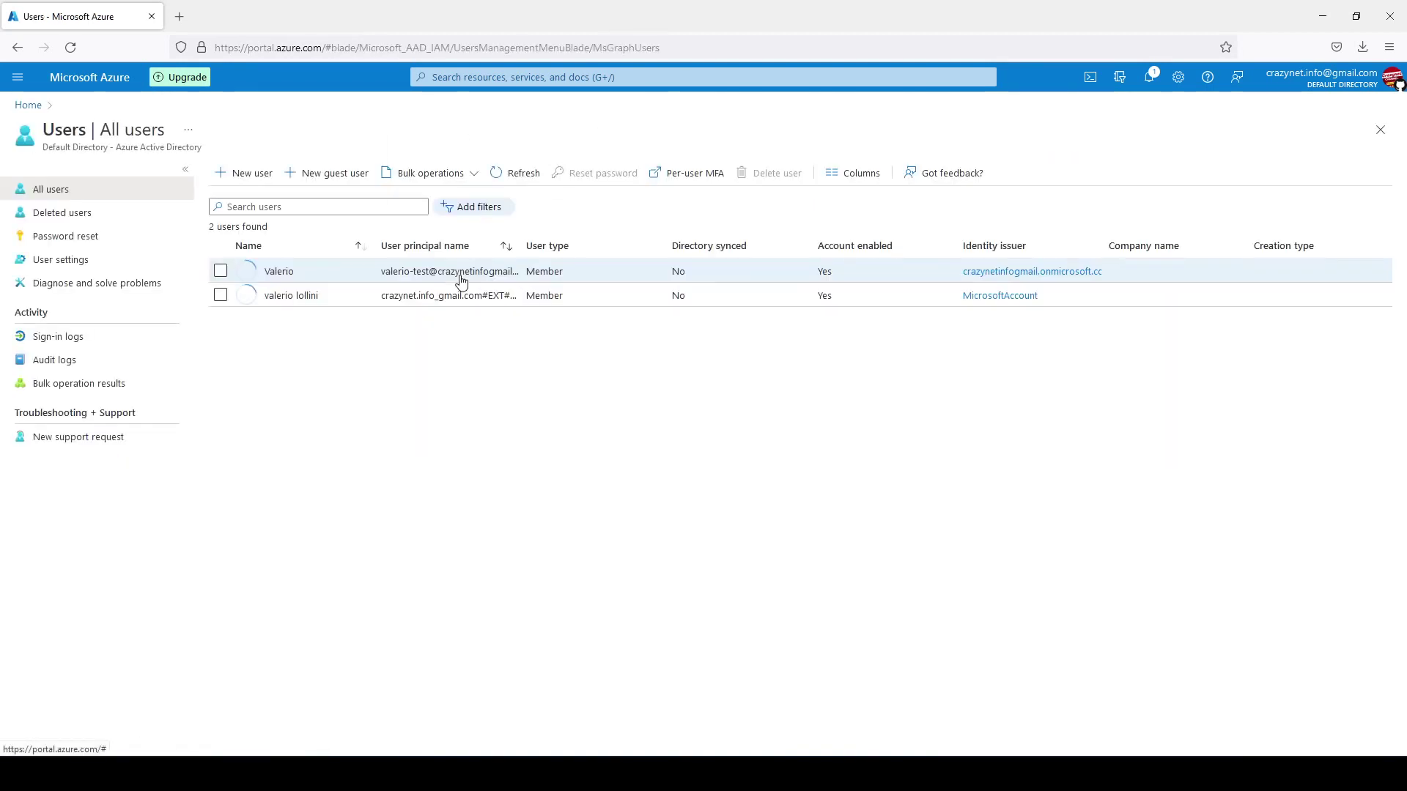
left_click(257, 176)
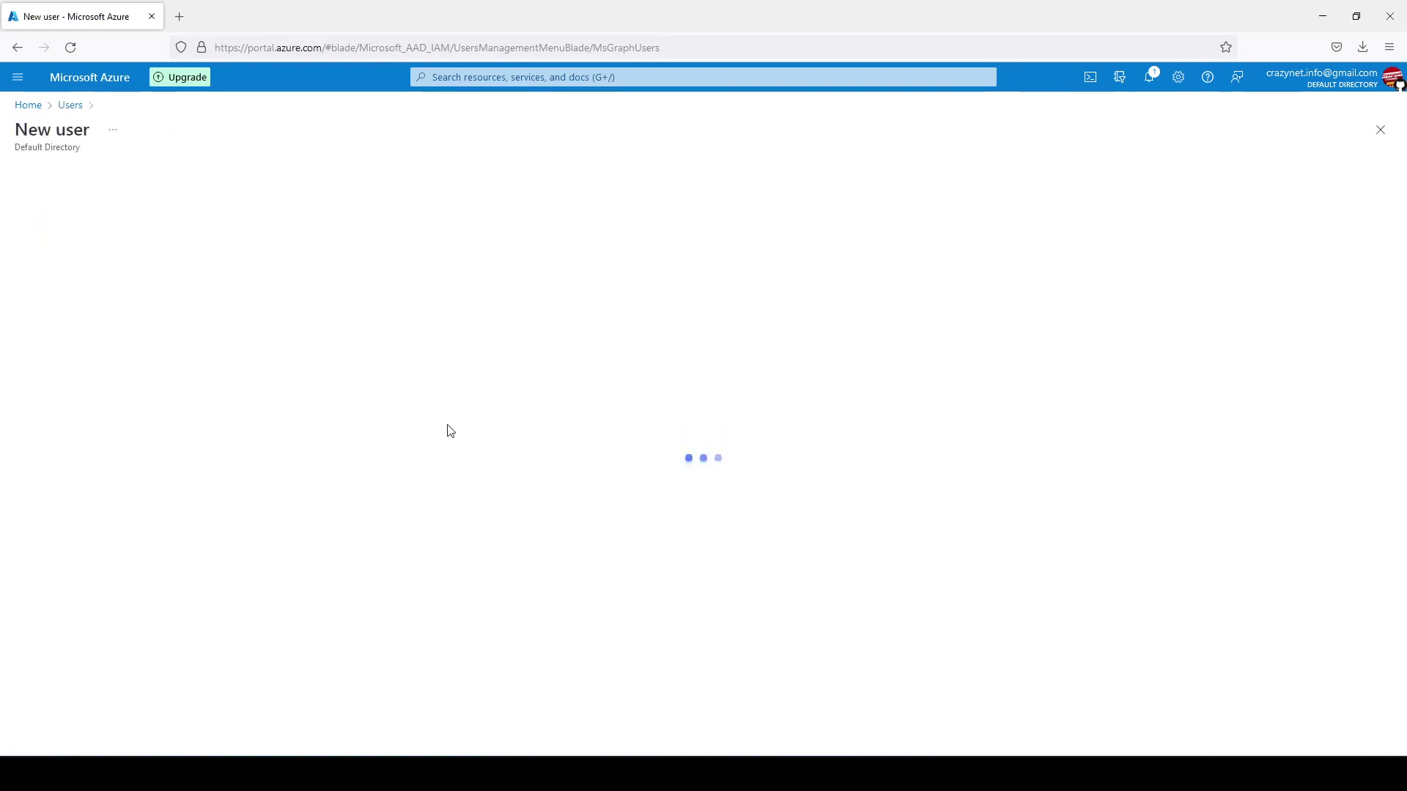
left_click(21, 48)
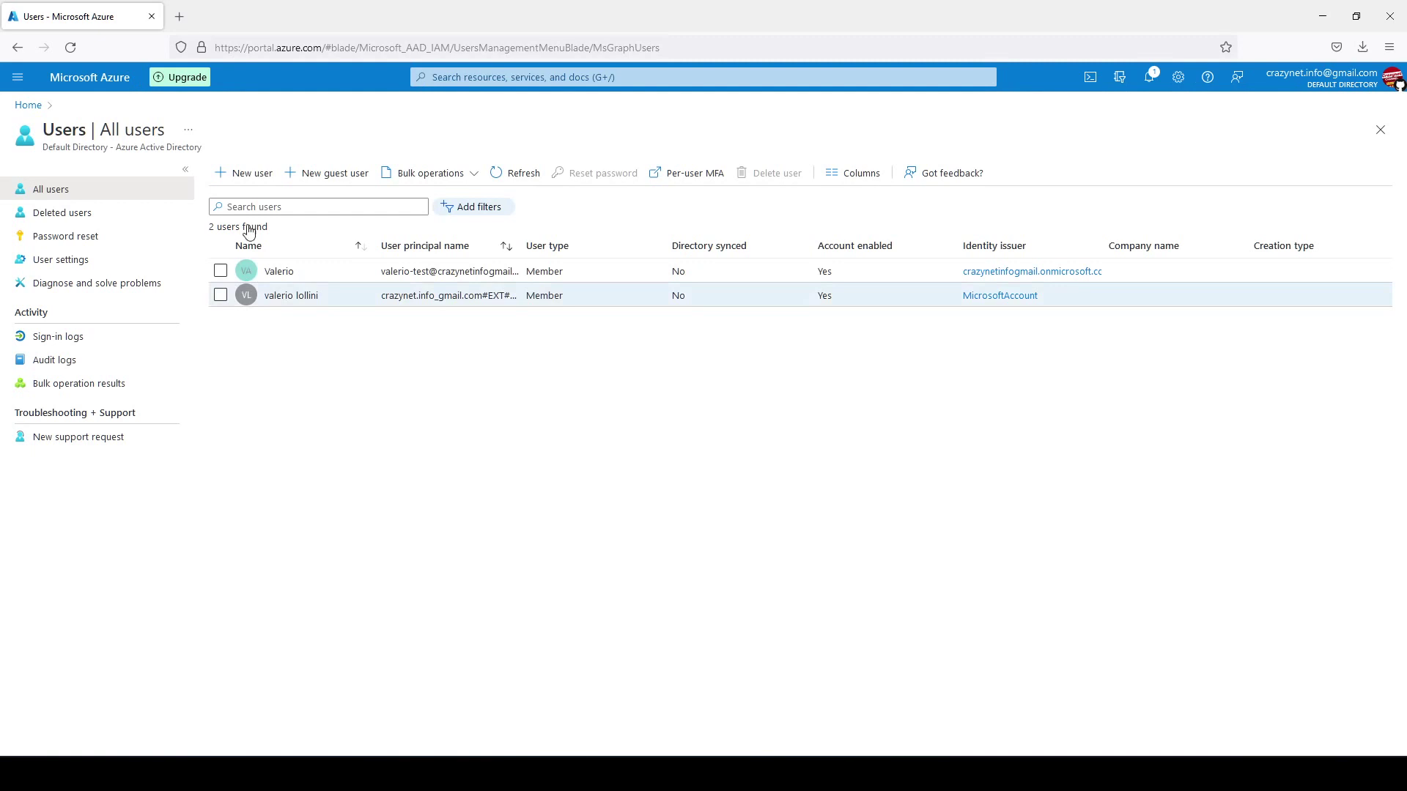
left_click(260, 182)
Enter 'test' as both the user name and the display name.
left_click(279, 423)
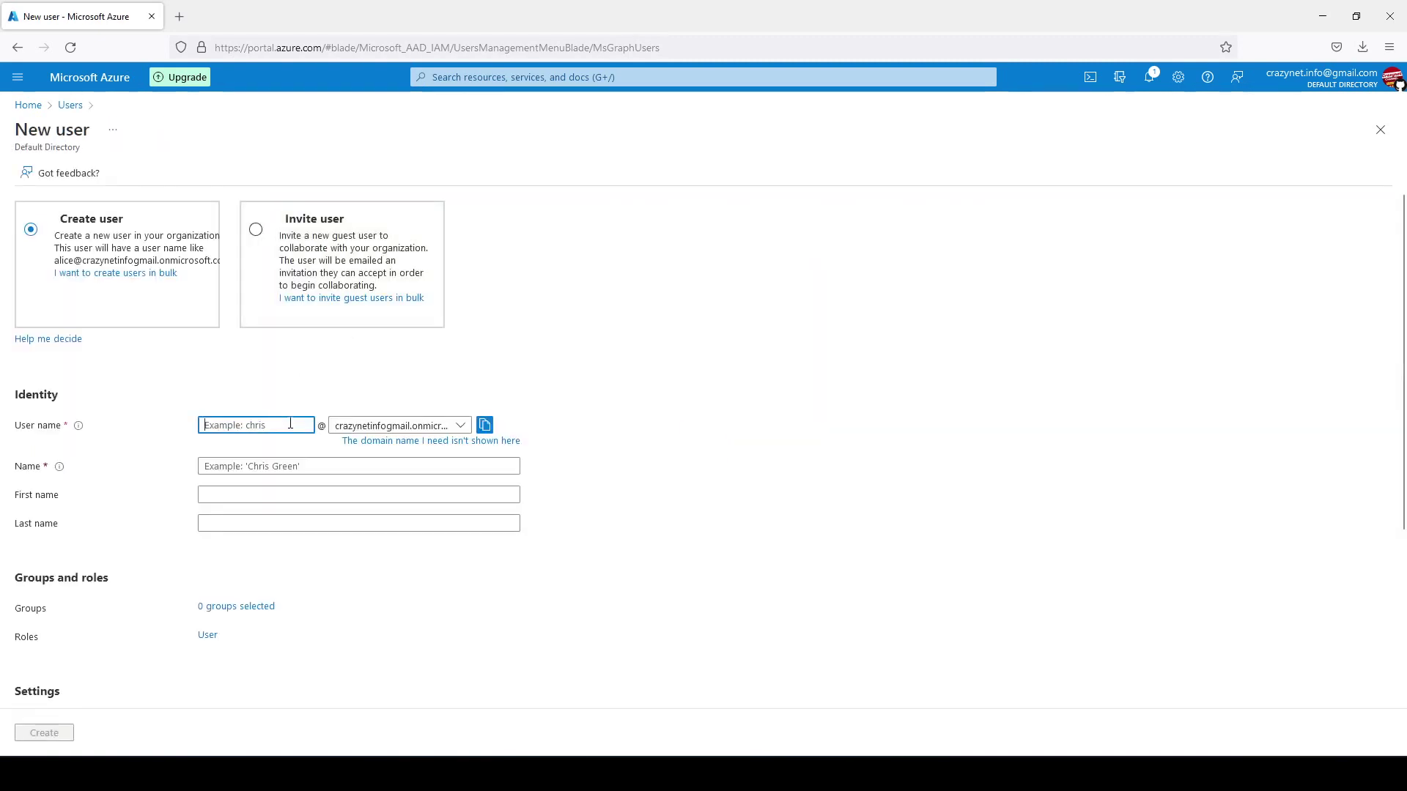
type("test")
left_click(311, 466)
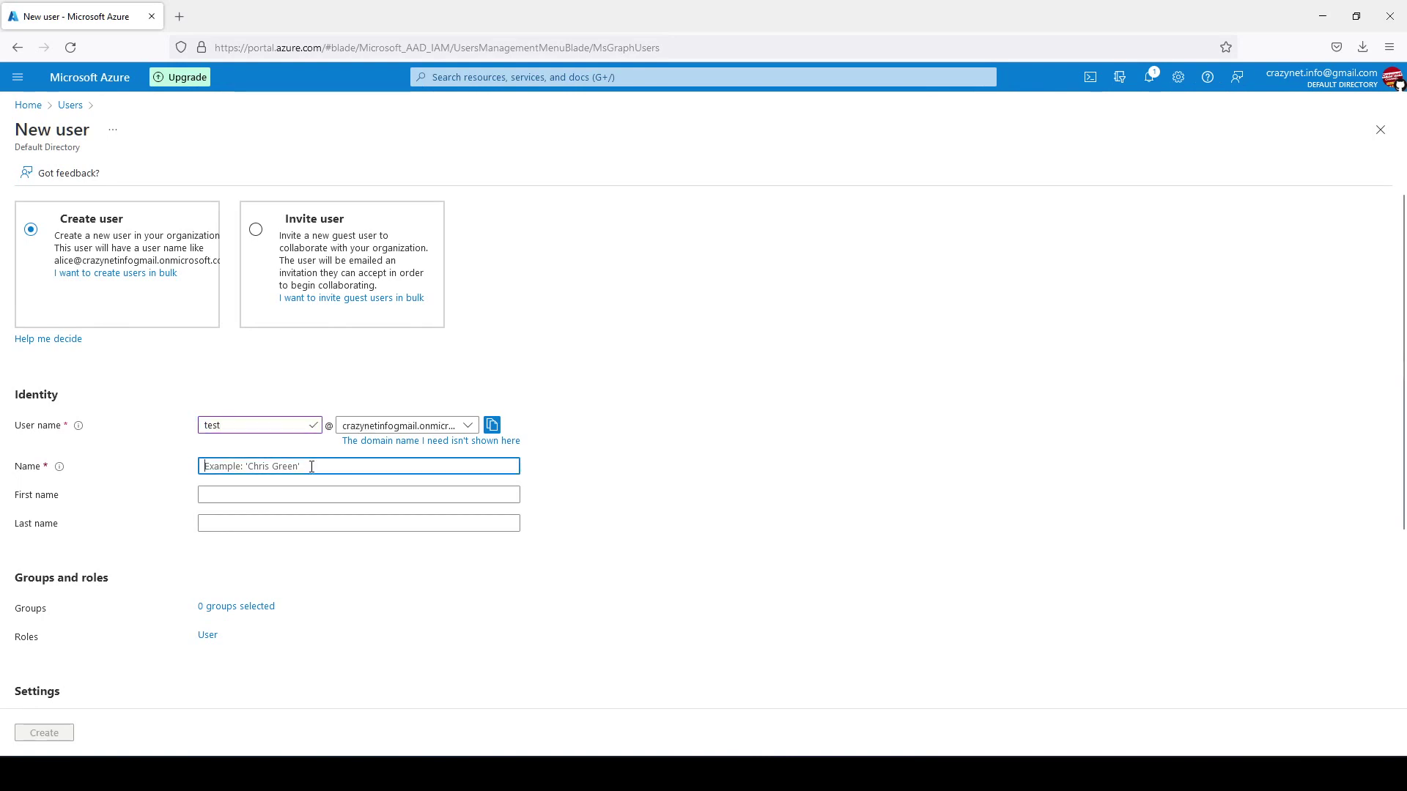
type("test")
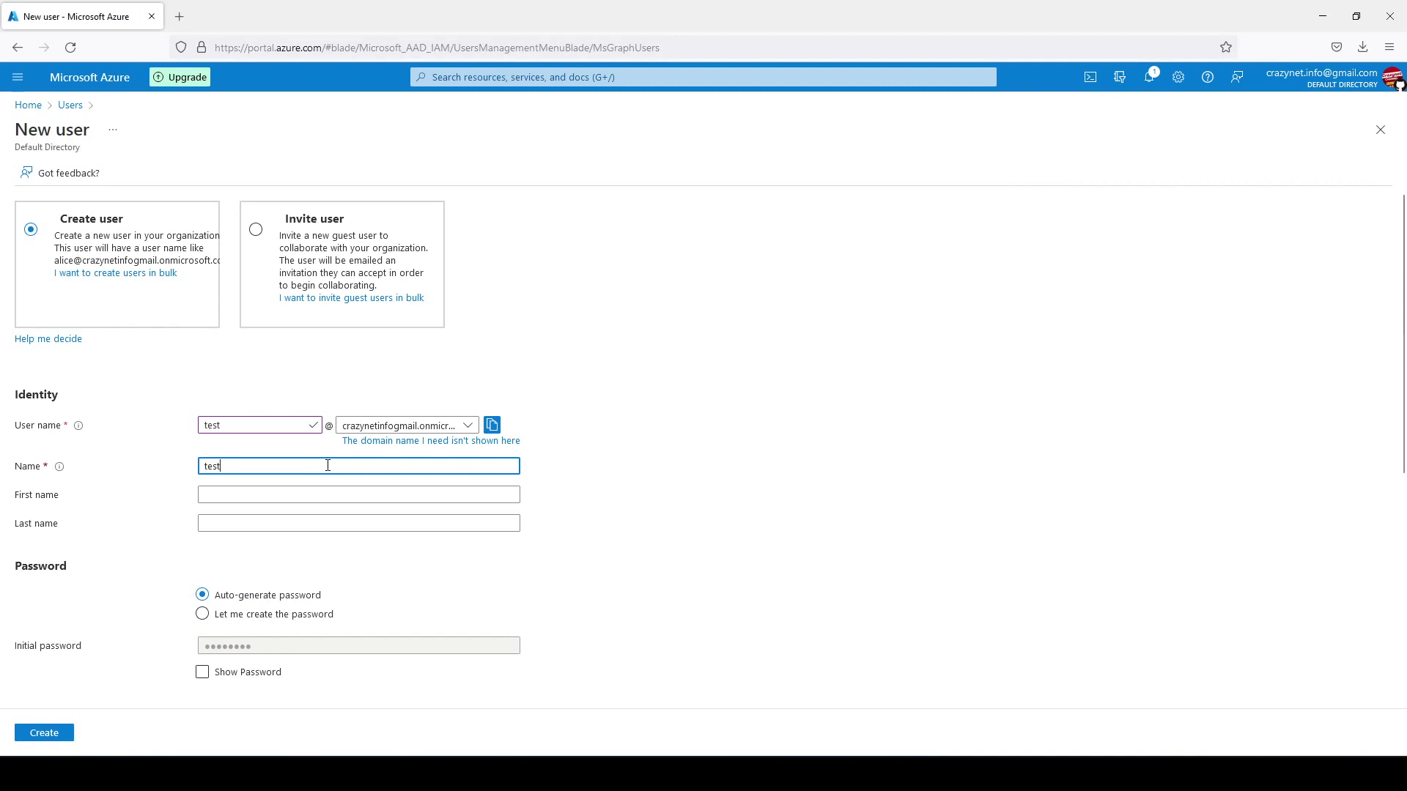
key("Tab")
Choose 'Let me create the password', enter an initial password, and create the user.
scroll(480, 473, "down", 2)
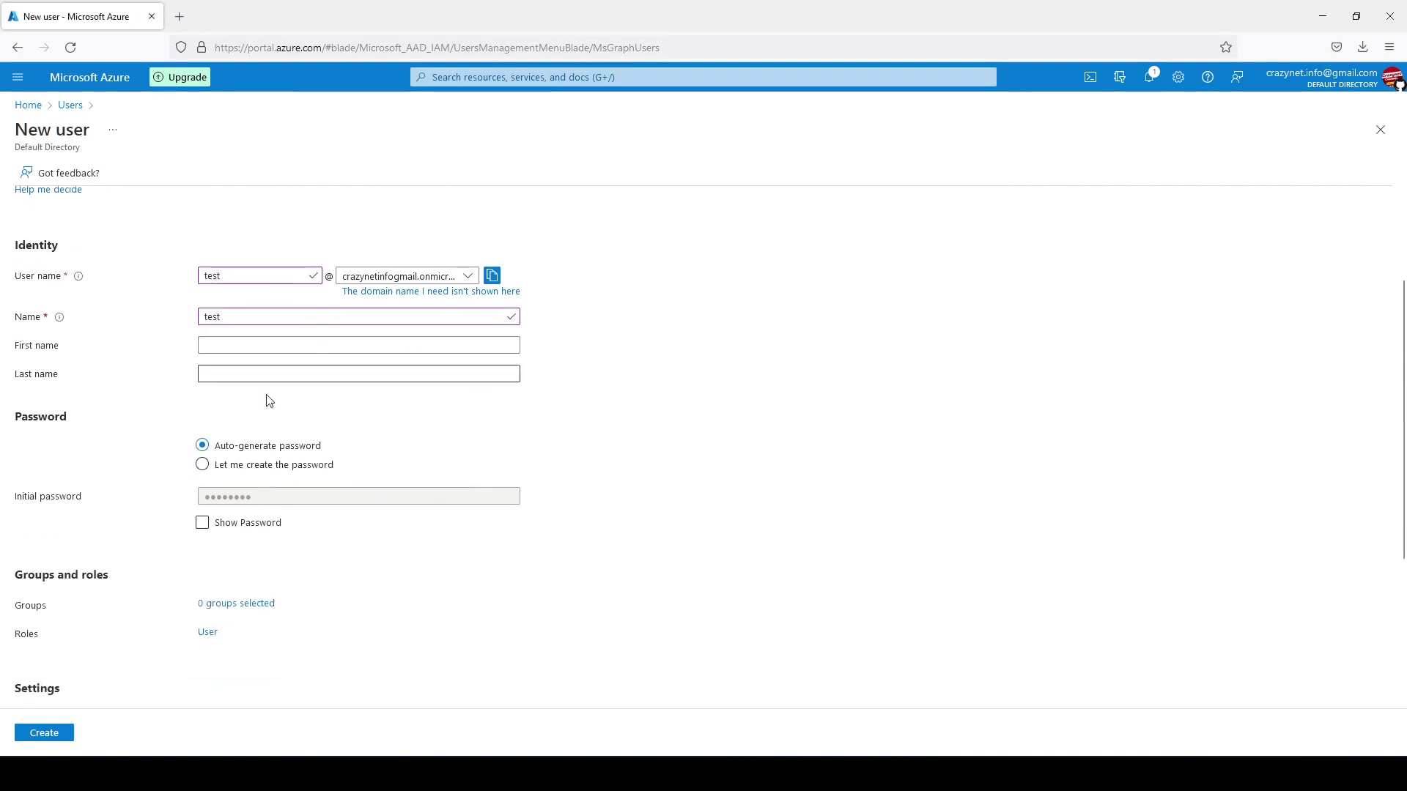
left_click(203, 464)
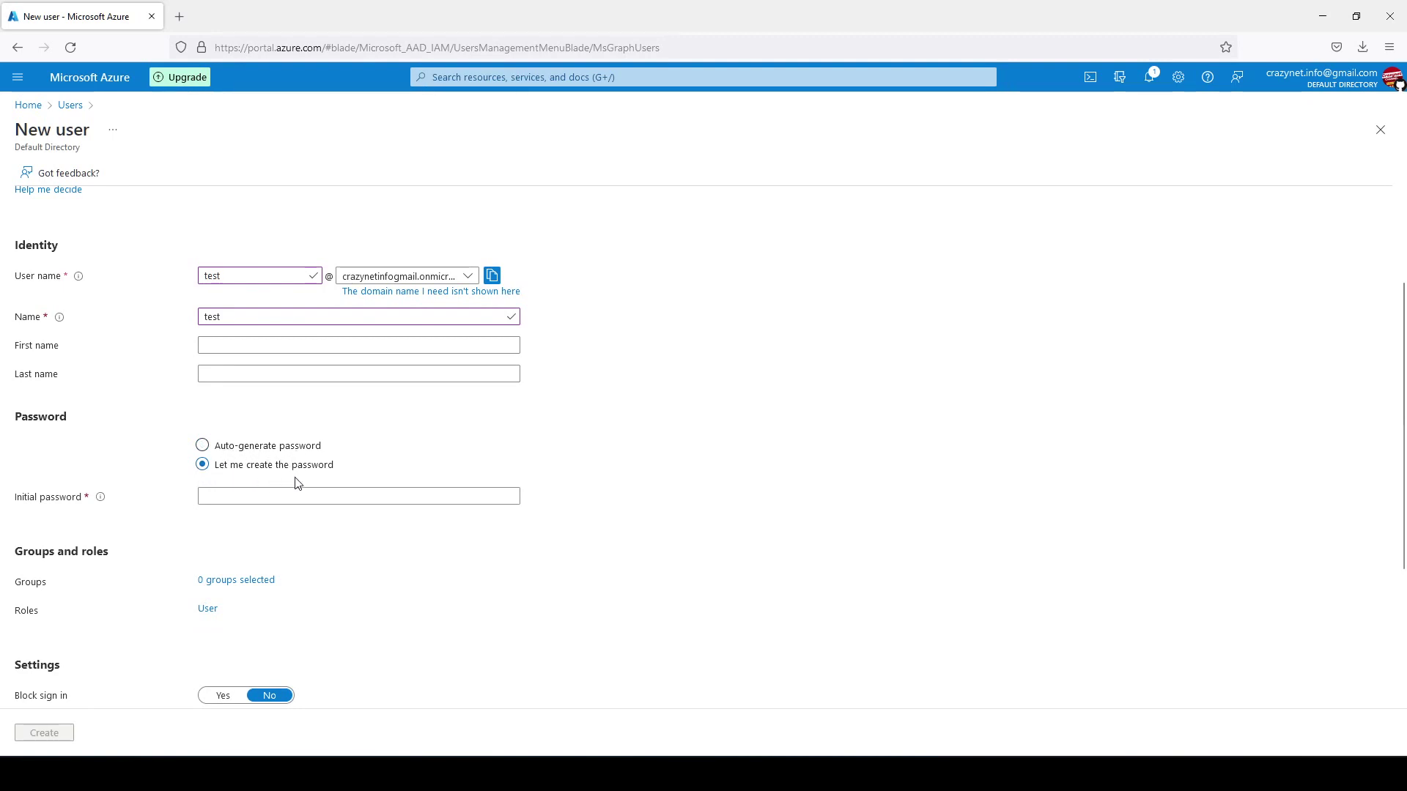
left_click(276, 498)
type("•••••••")
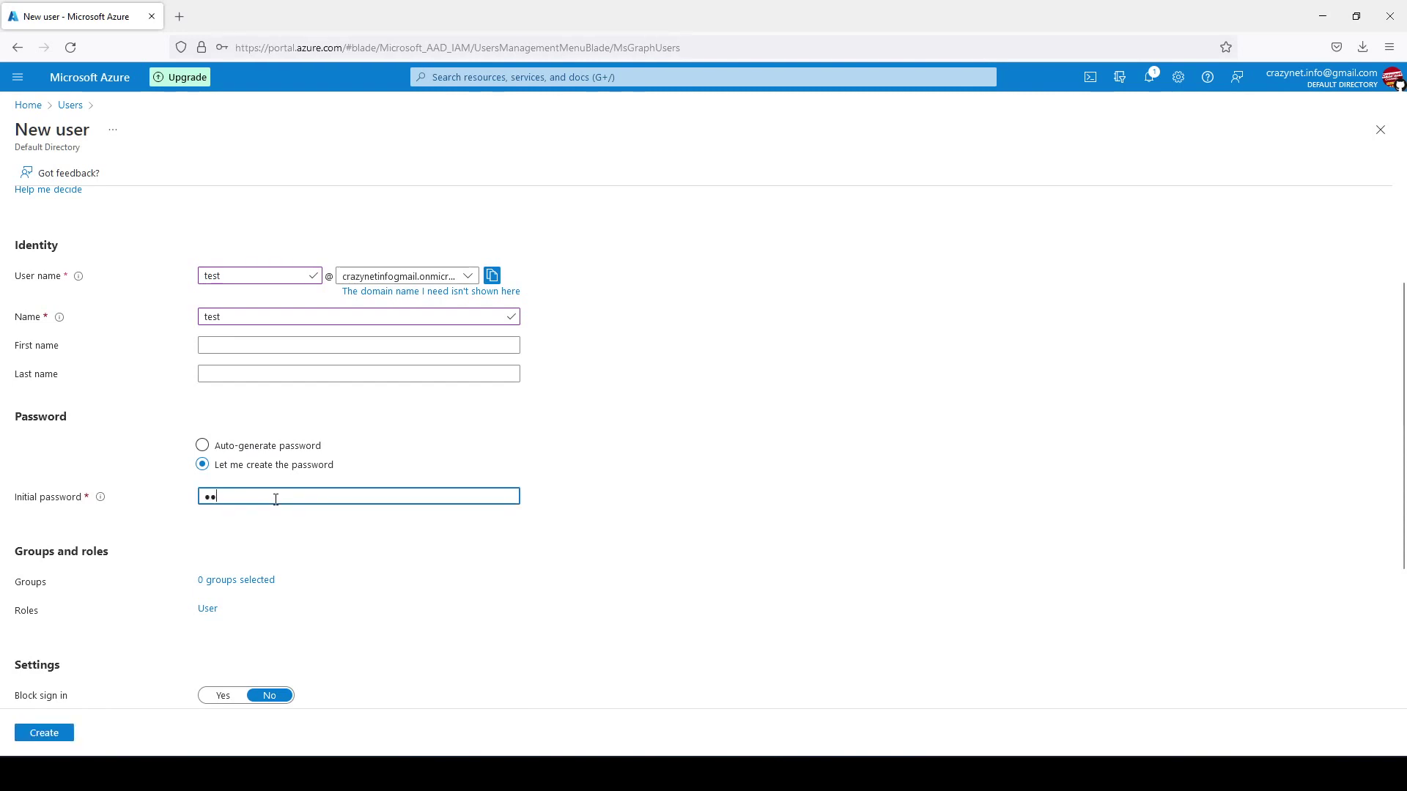
type("•••••")
left_click(61, 735)
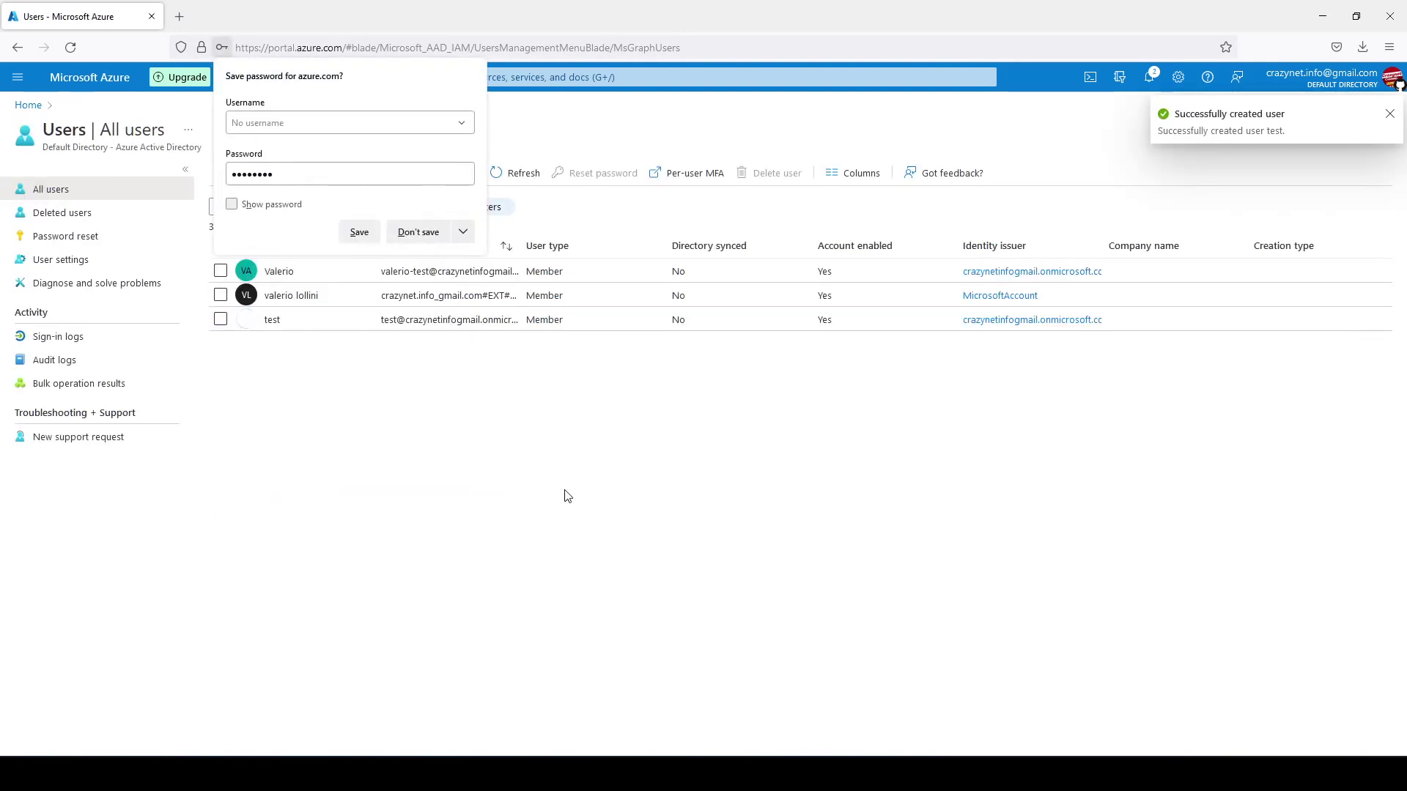
Decline saving the browser password, then search 'secur' and open Security.
left_click(409, 233)
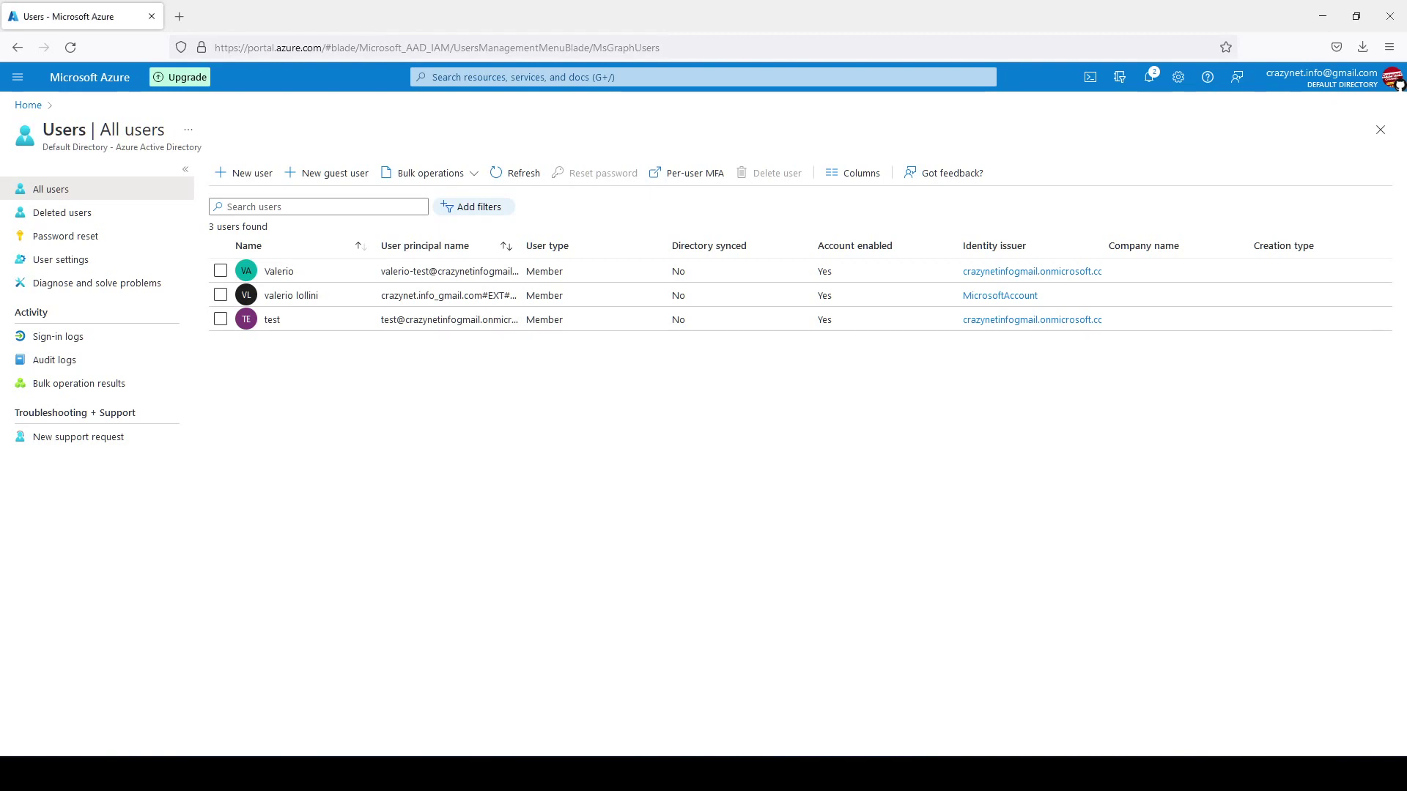
left_click(555, 77)
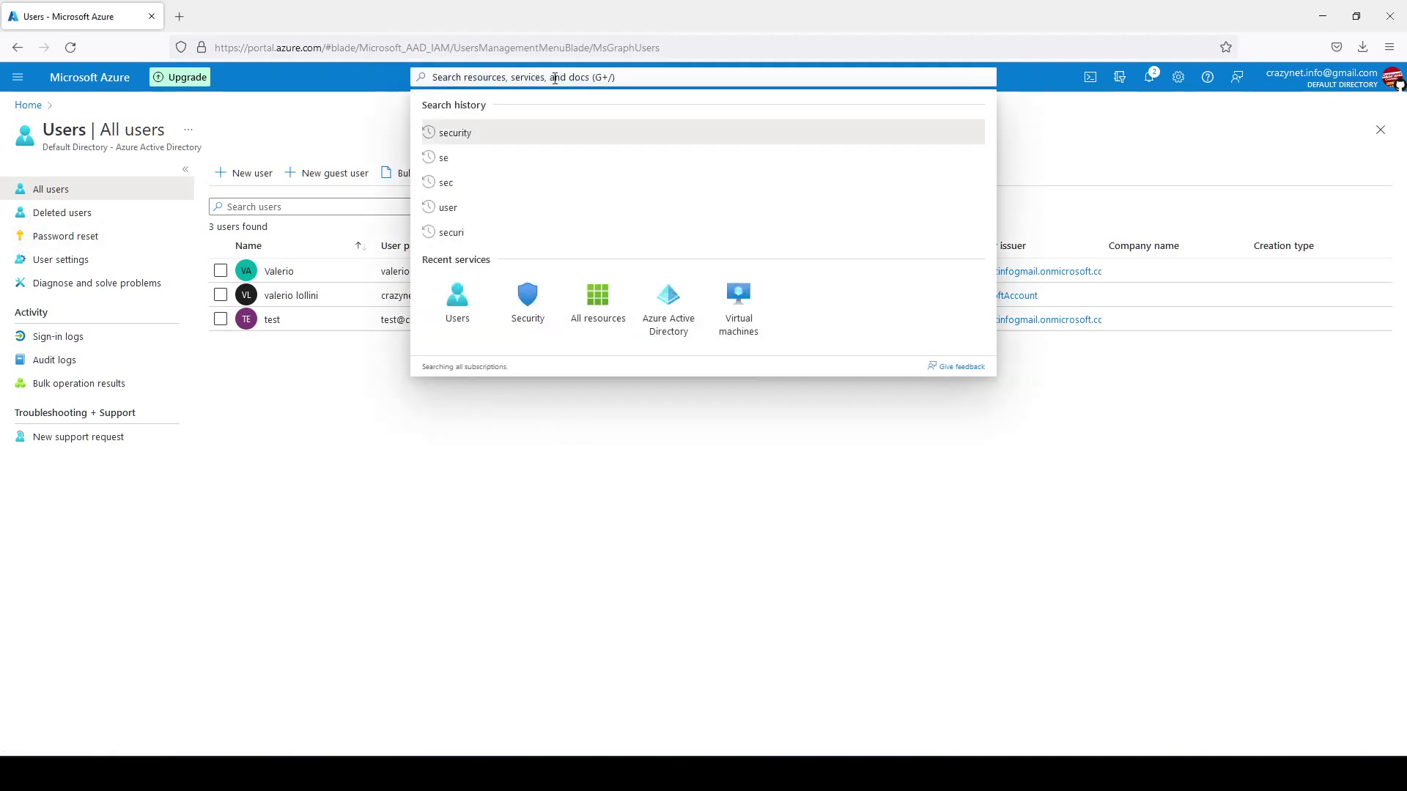
type("secur")
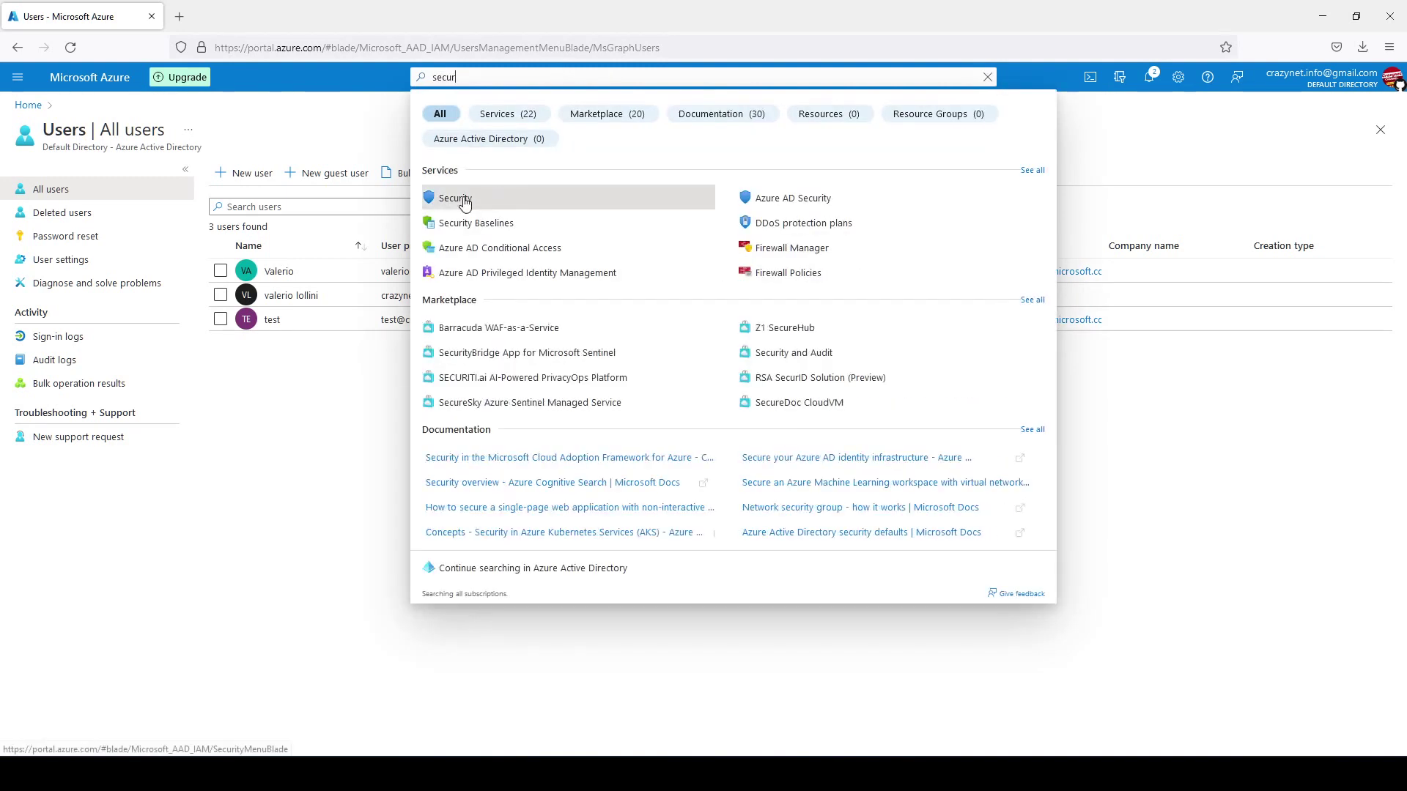
left_click(468, 200)
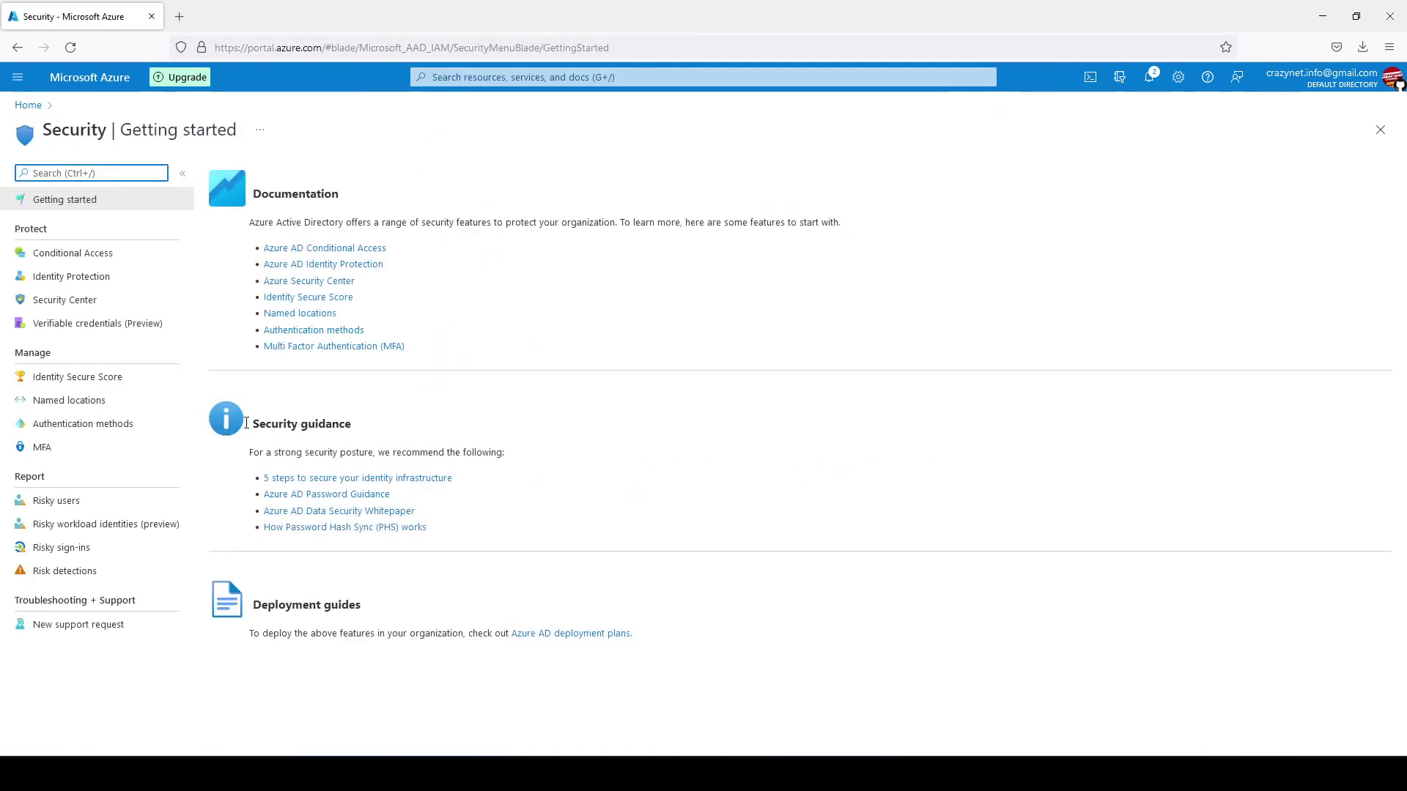
Open additional cloud-based MFA settings in a new tab and show the per-user MFA list.
left_click(71, 456)
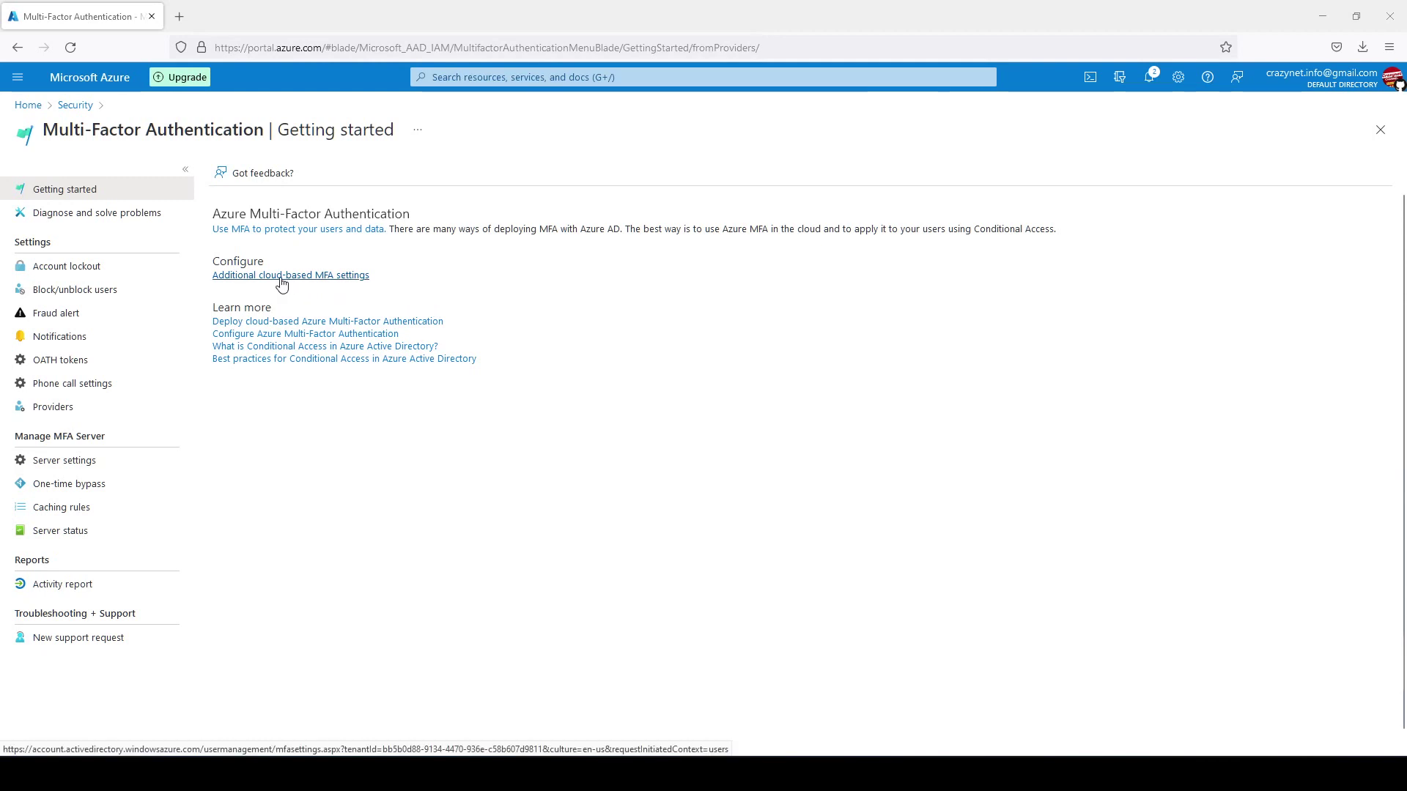
right_click(282, 284)
key("t")
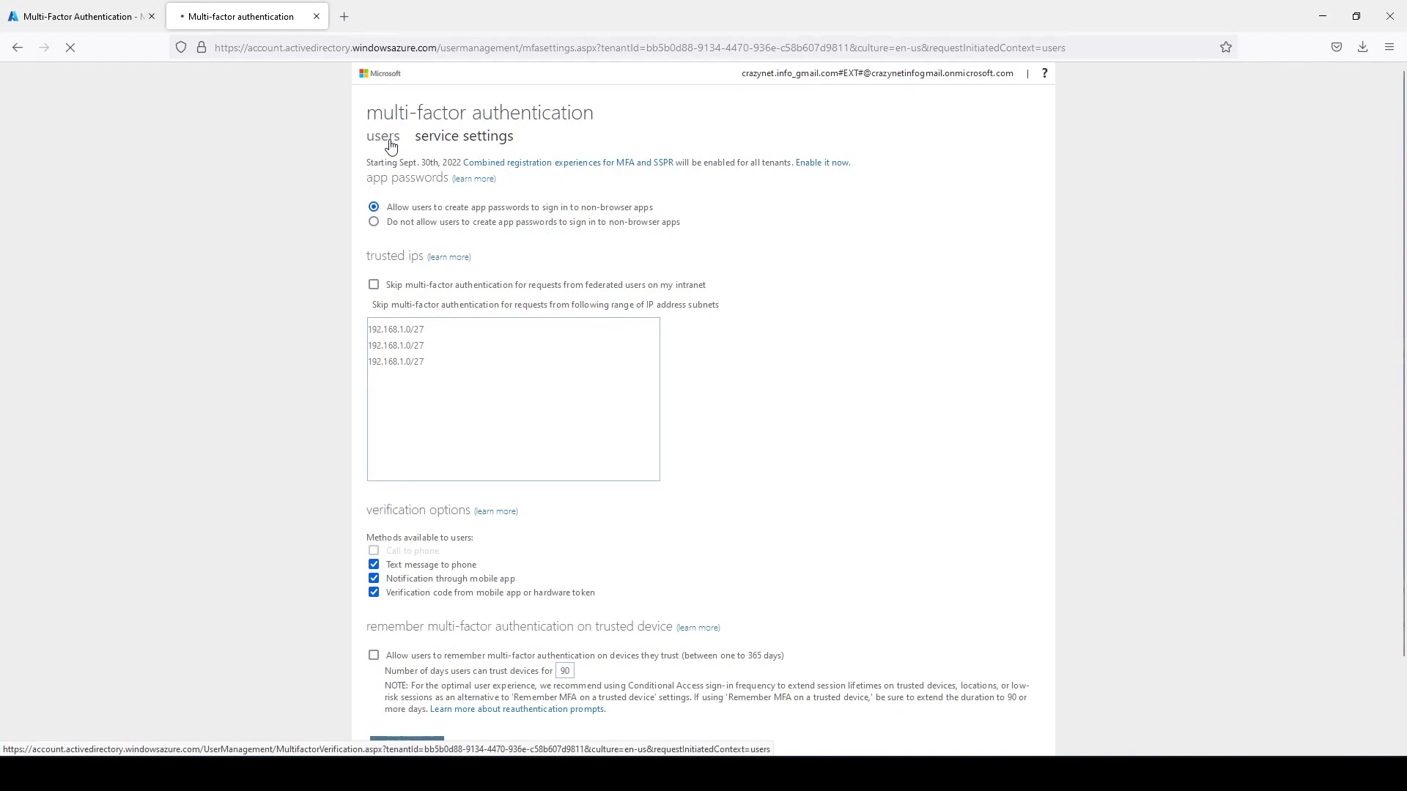
left_click(390, 145)
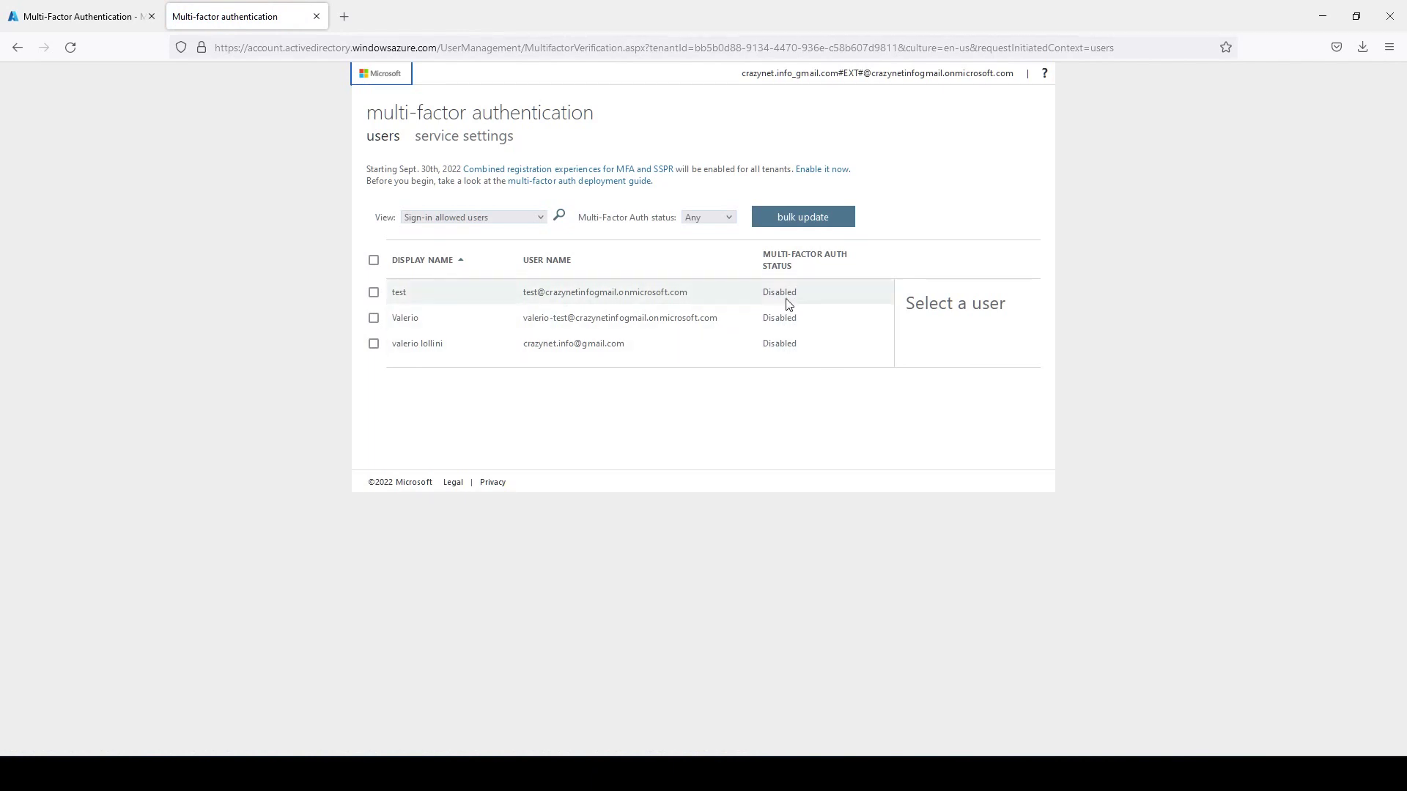
Select user test and enable multi-factor authentication for it.
left_click(374, 293)
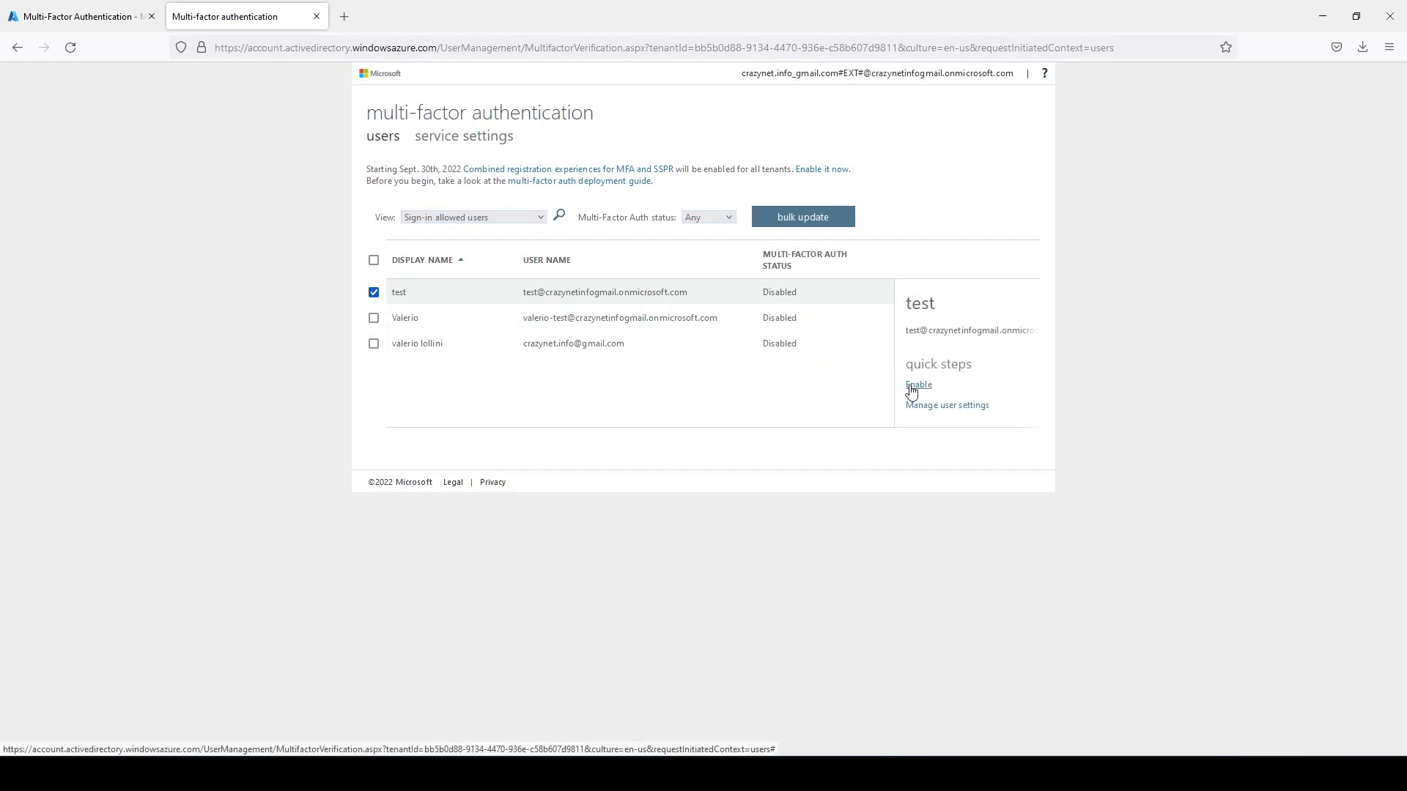
left_click(917, 385)
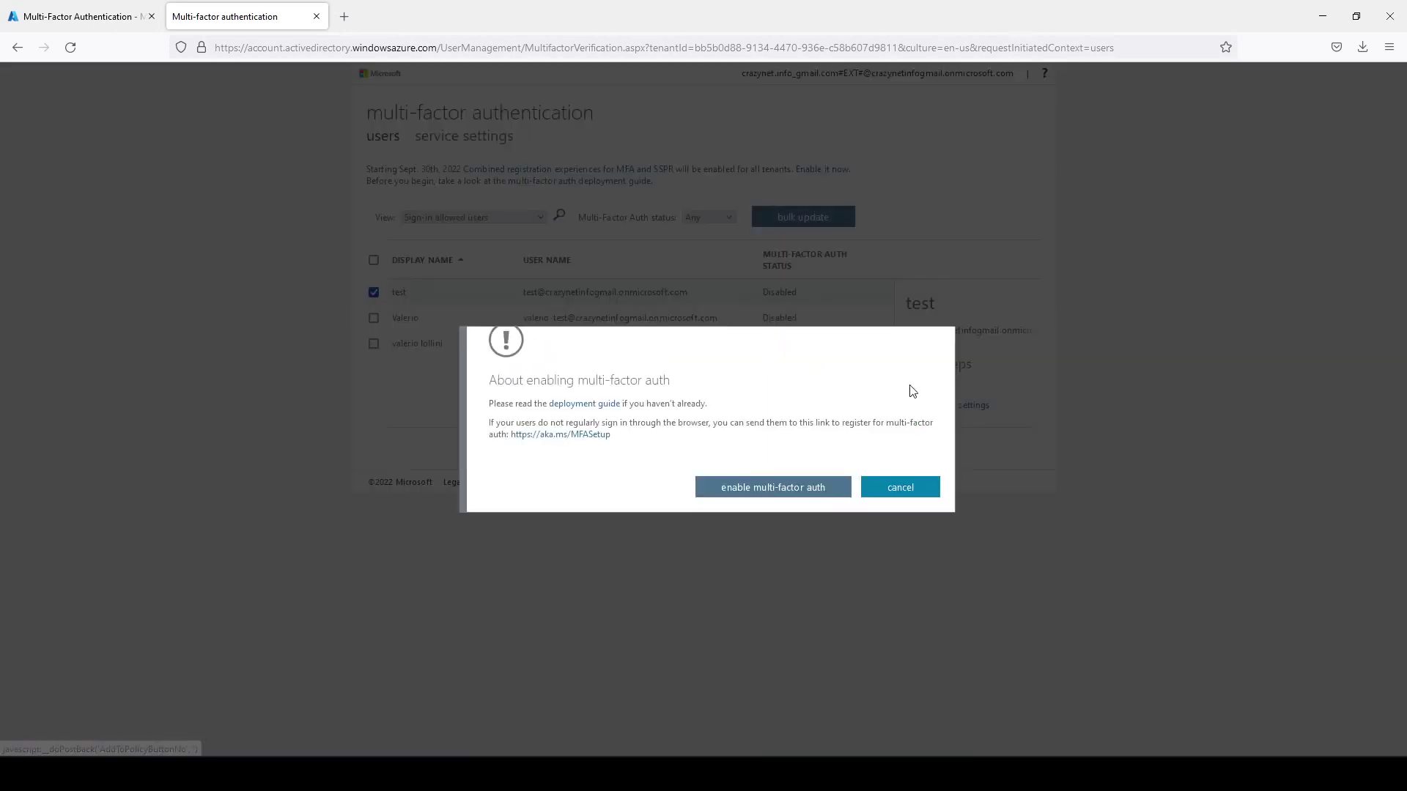
left_click(784, 490)
left_click(902, 461)
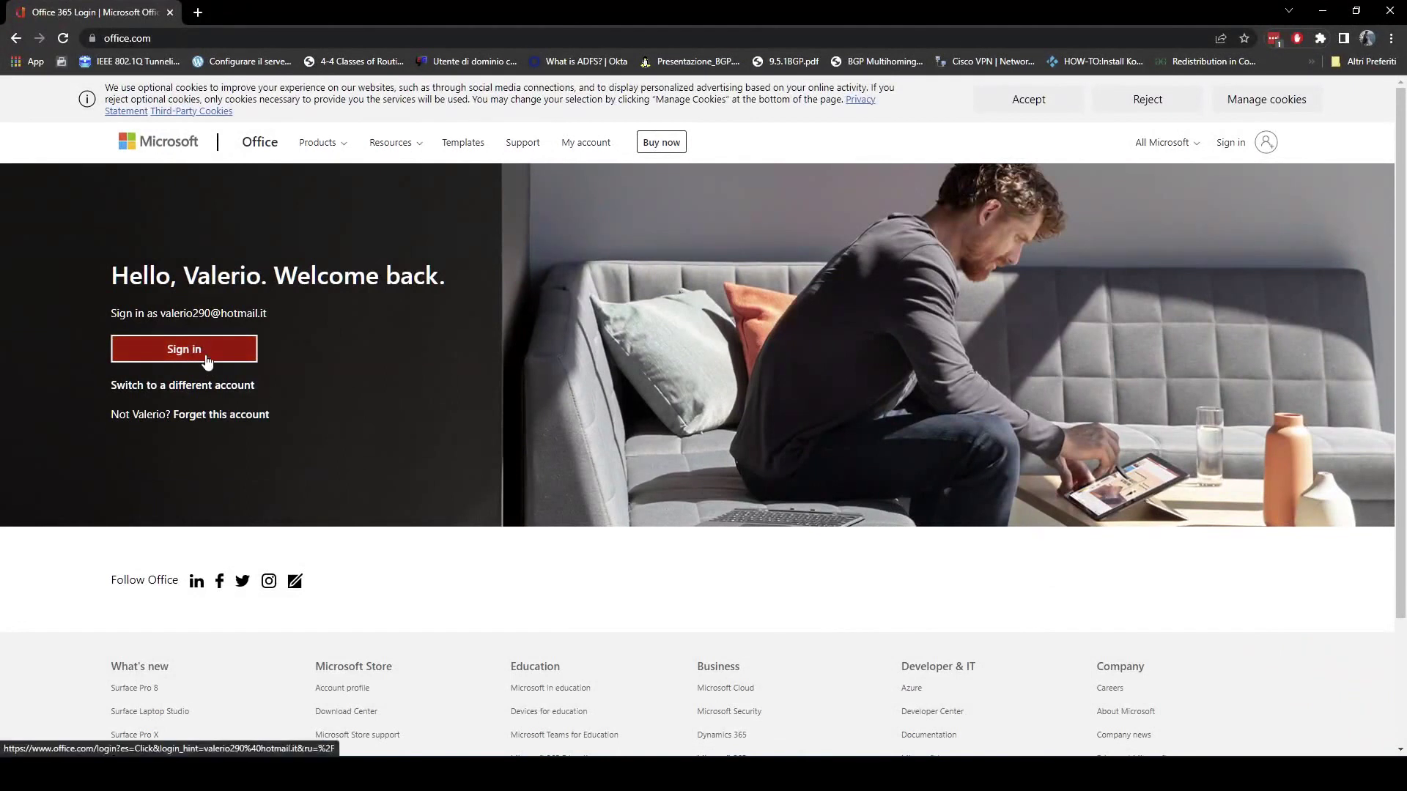
Sign in at office.com with the test user's e-mail and password, continuing to the security-info setup.
left_click(237, 394)
key("ctrl+v")
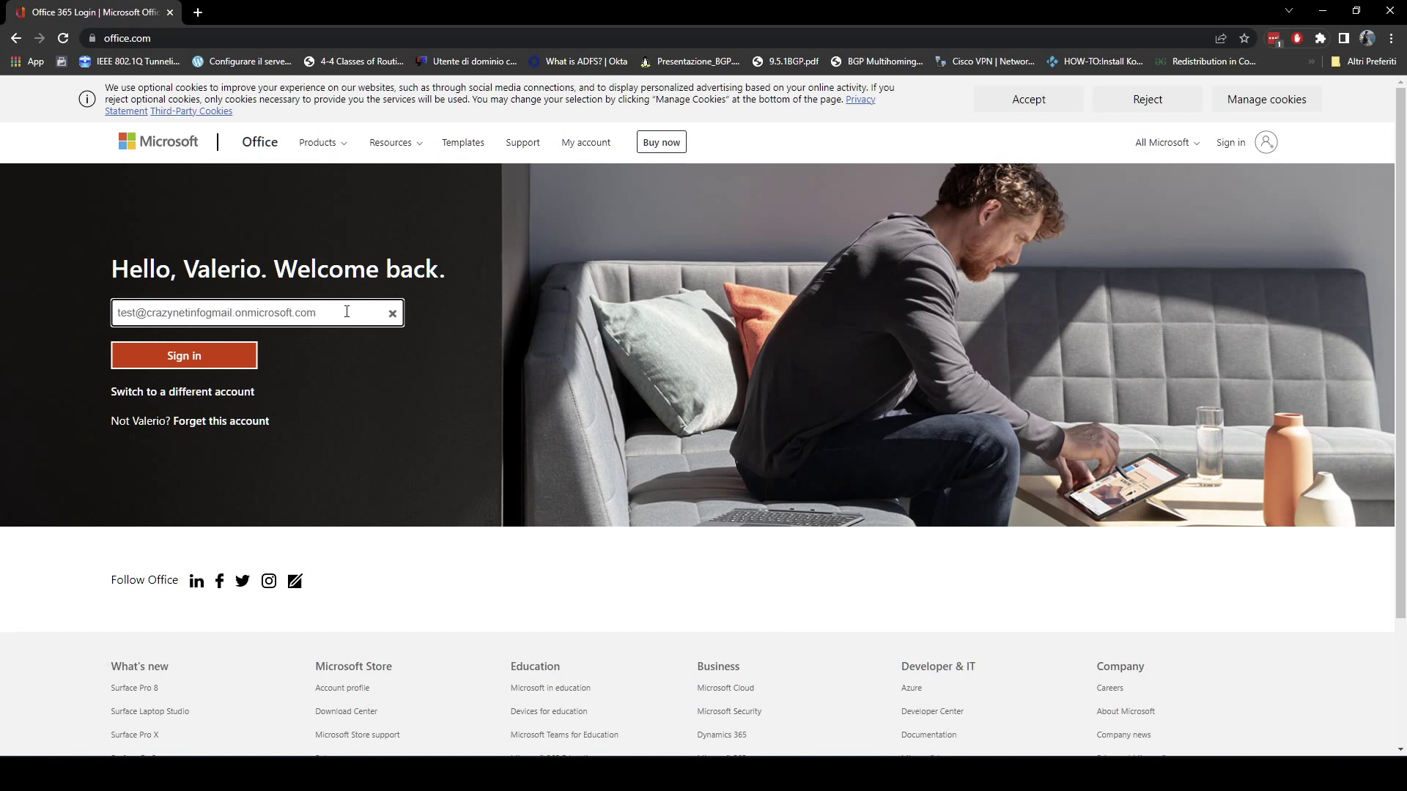
left_click(234, 359)
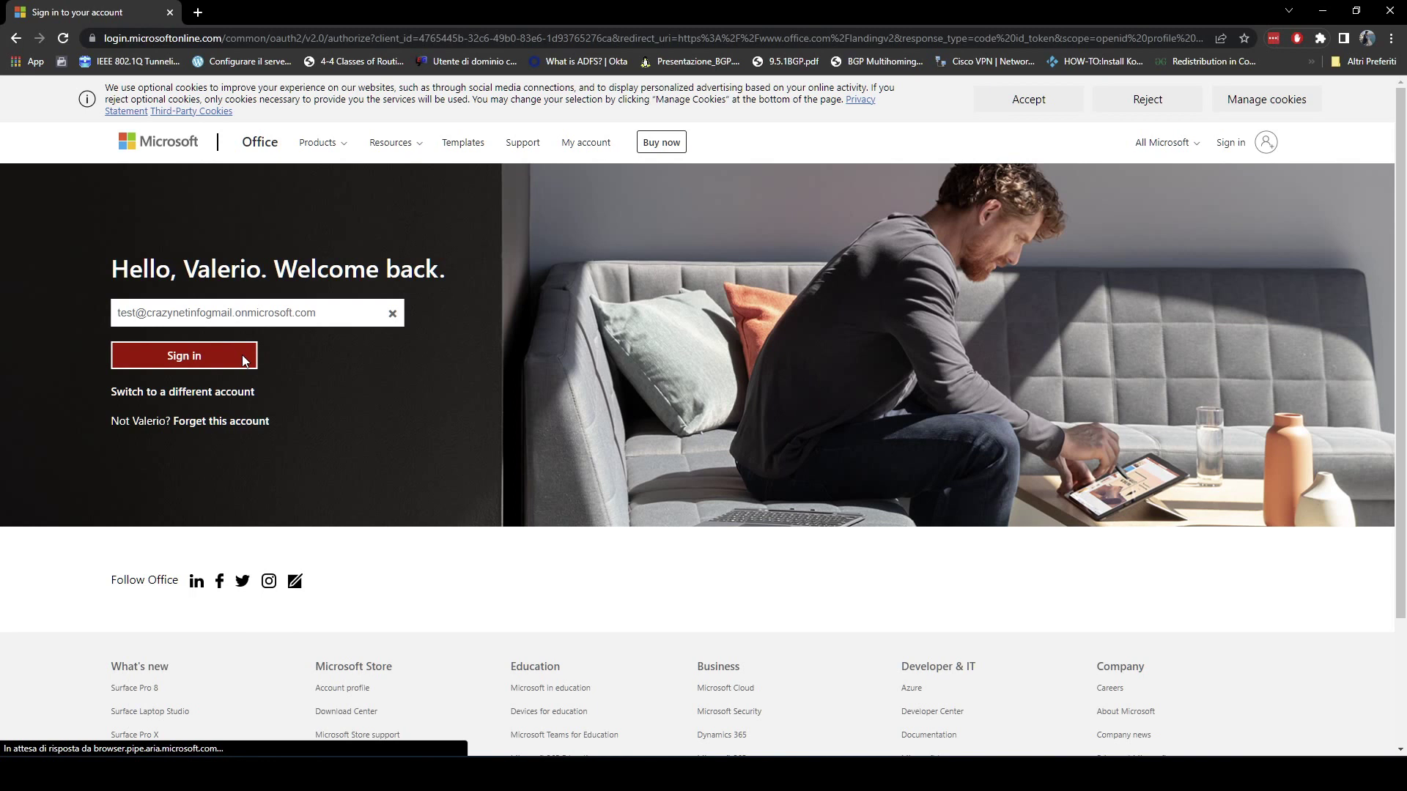
type("••••••••")
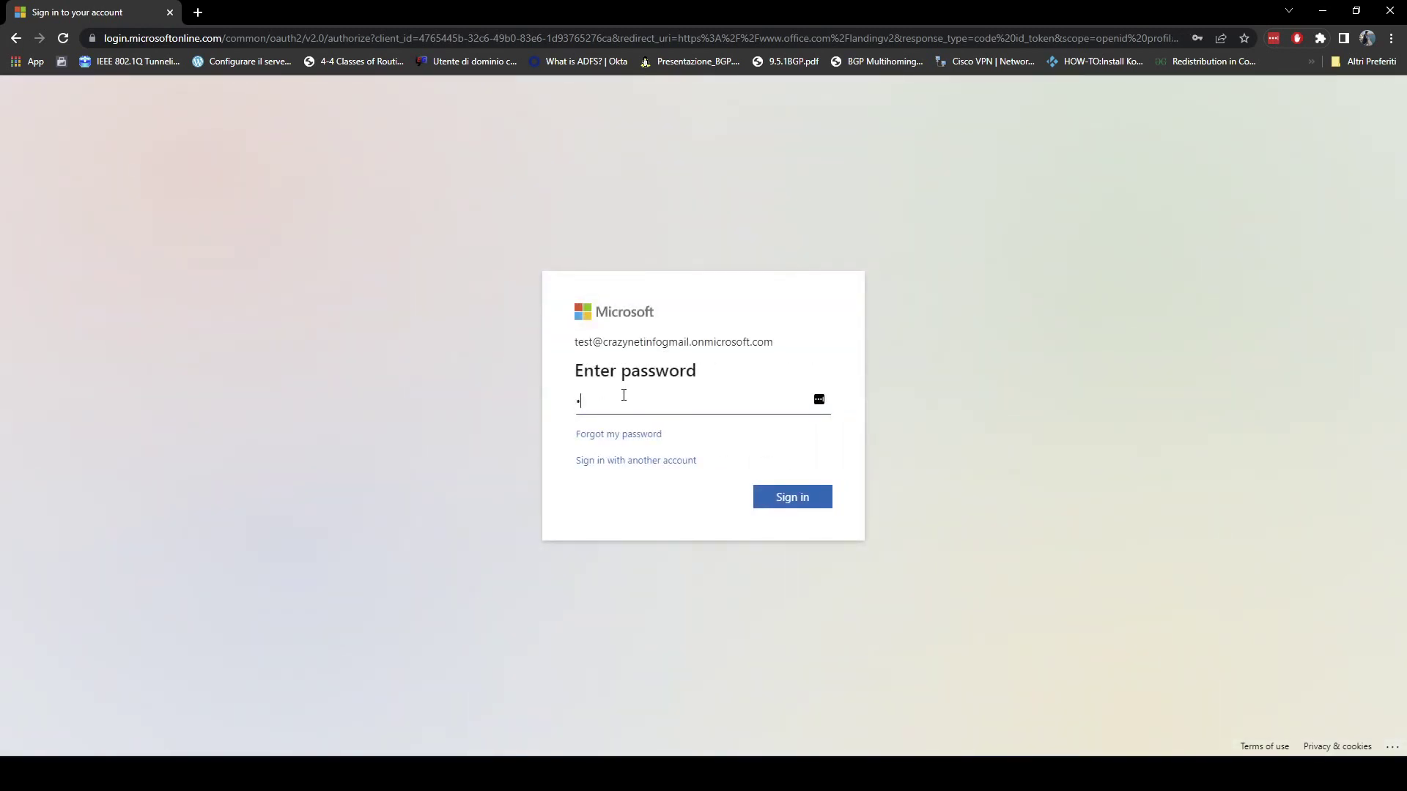
type("••••")
key("Return")
type("••••••••••")
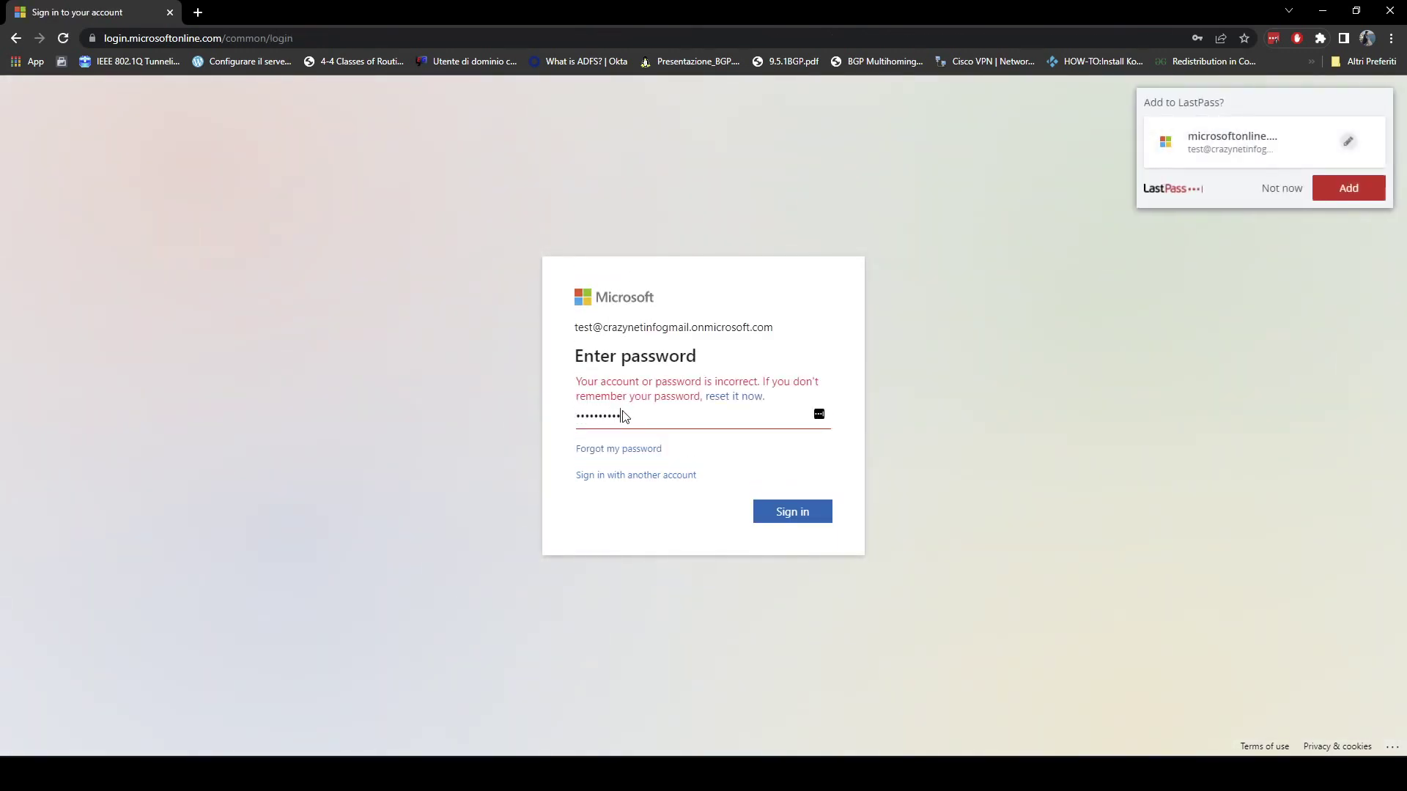
key("Return")
left_click(1282, 189)
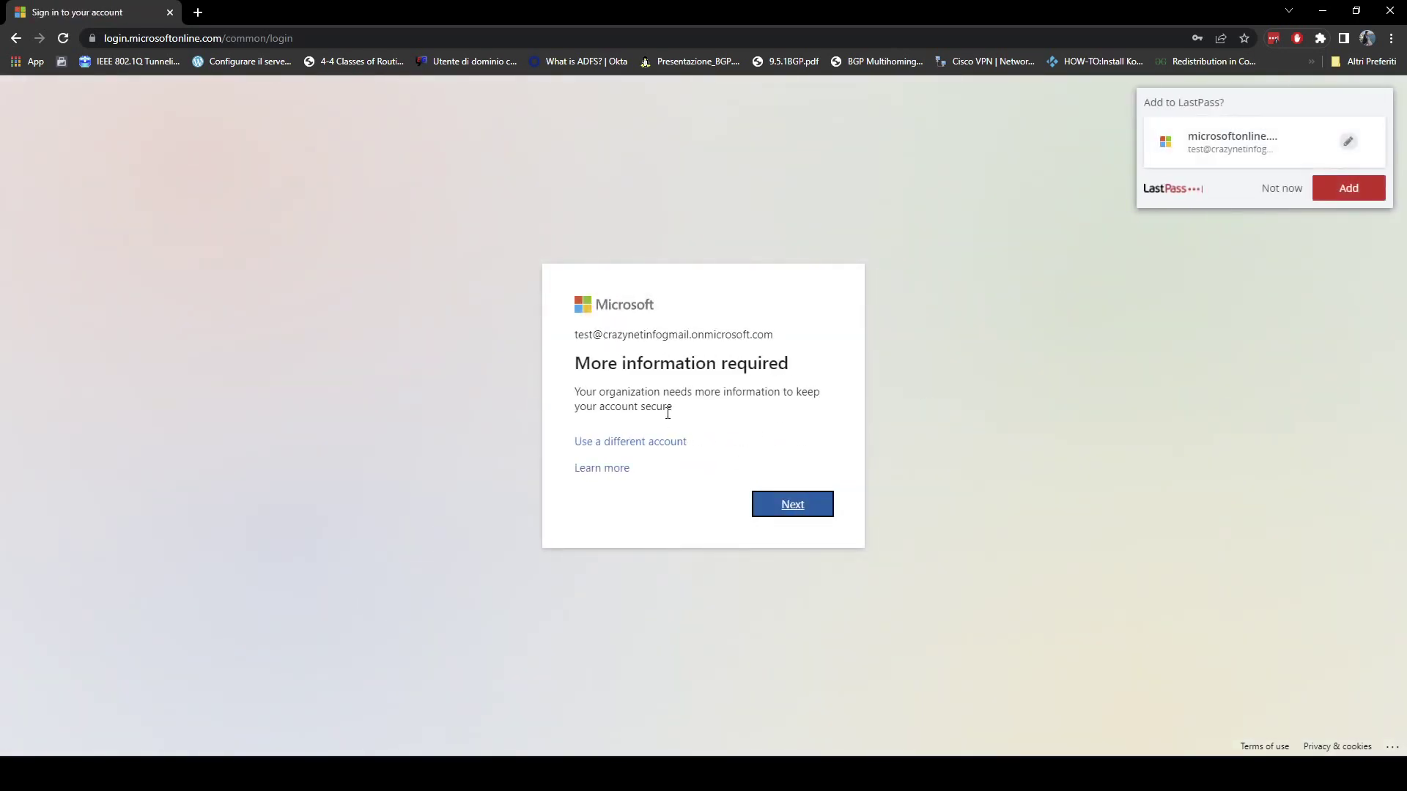
left_click(776, 505)
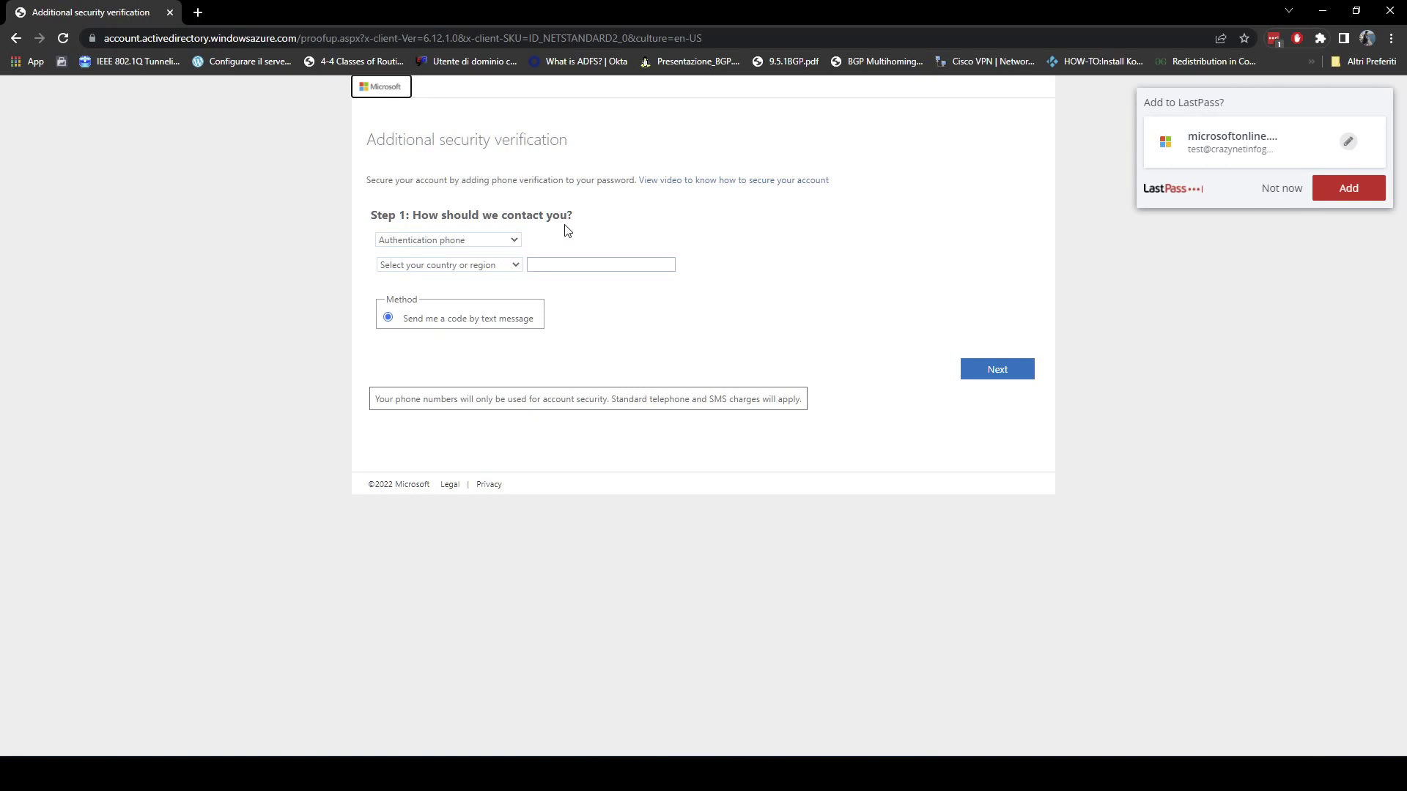
Set the authentication phone's country to Malta (+356).
left_click(496, 264)
left_click(497, 264)
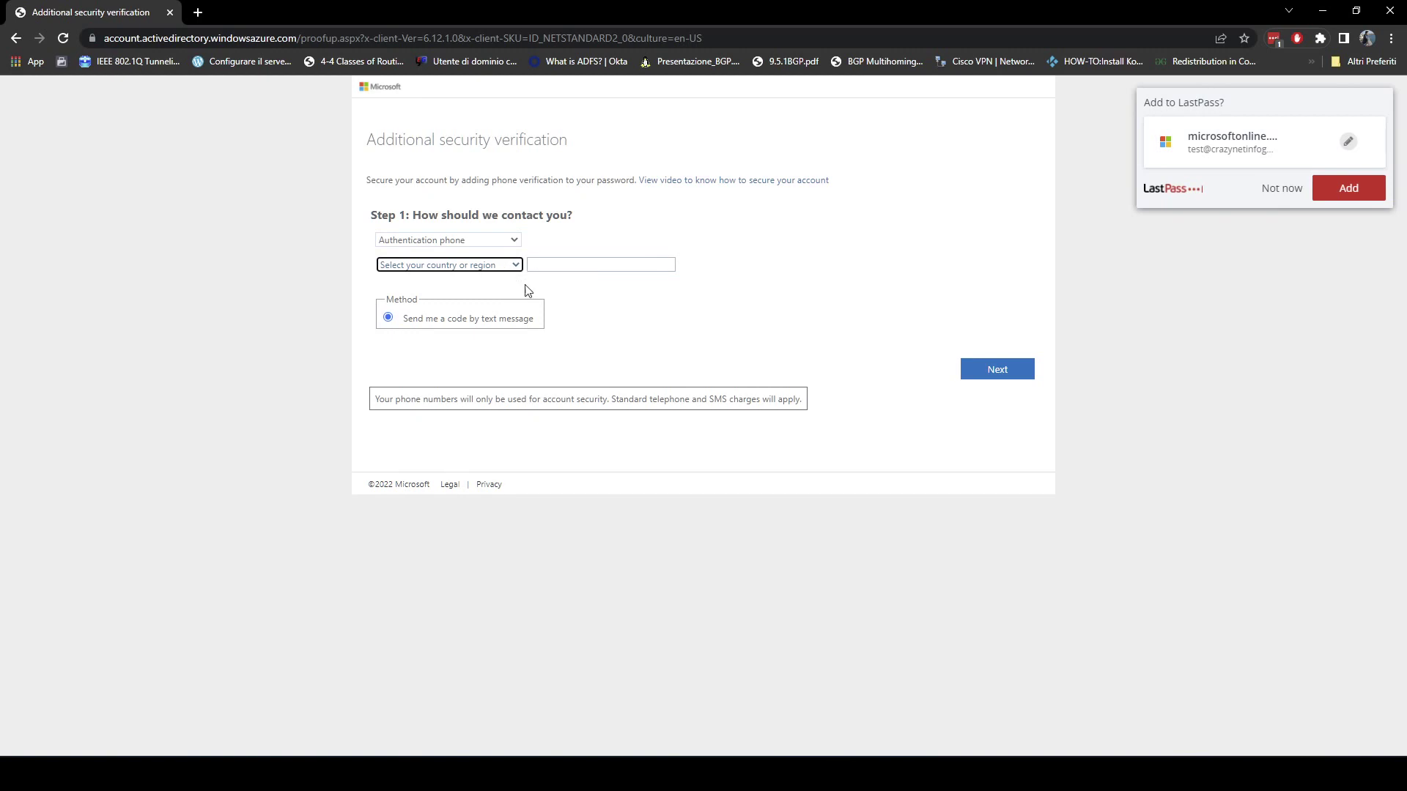
left_click(470, 265)
scroll(473, 303, "down", 8)
scroll(473, 302, "down", 3)
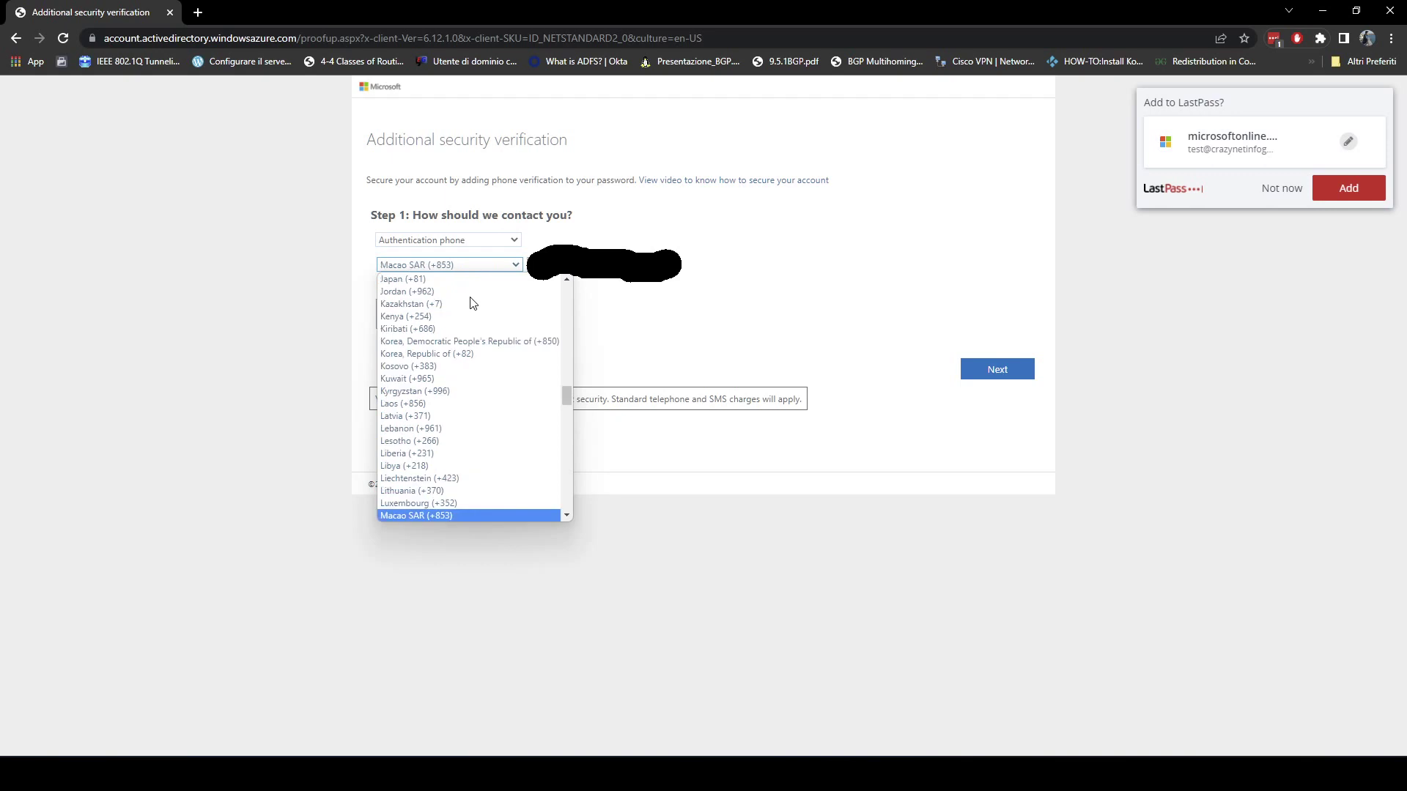
key("m")
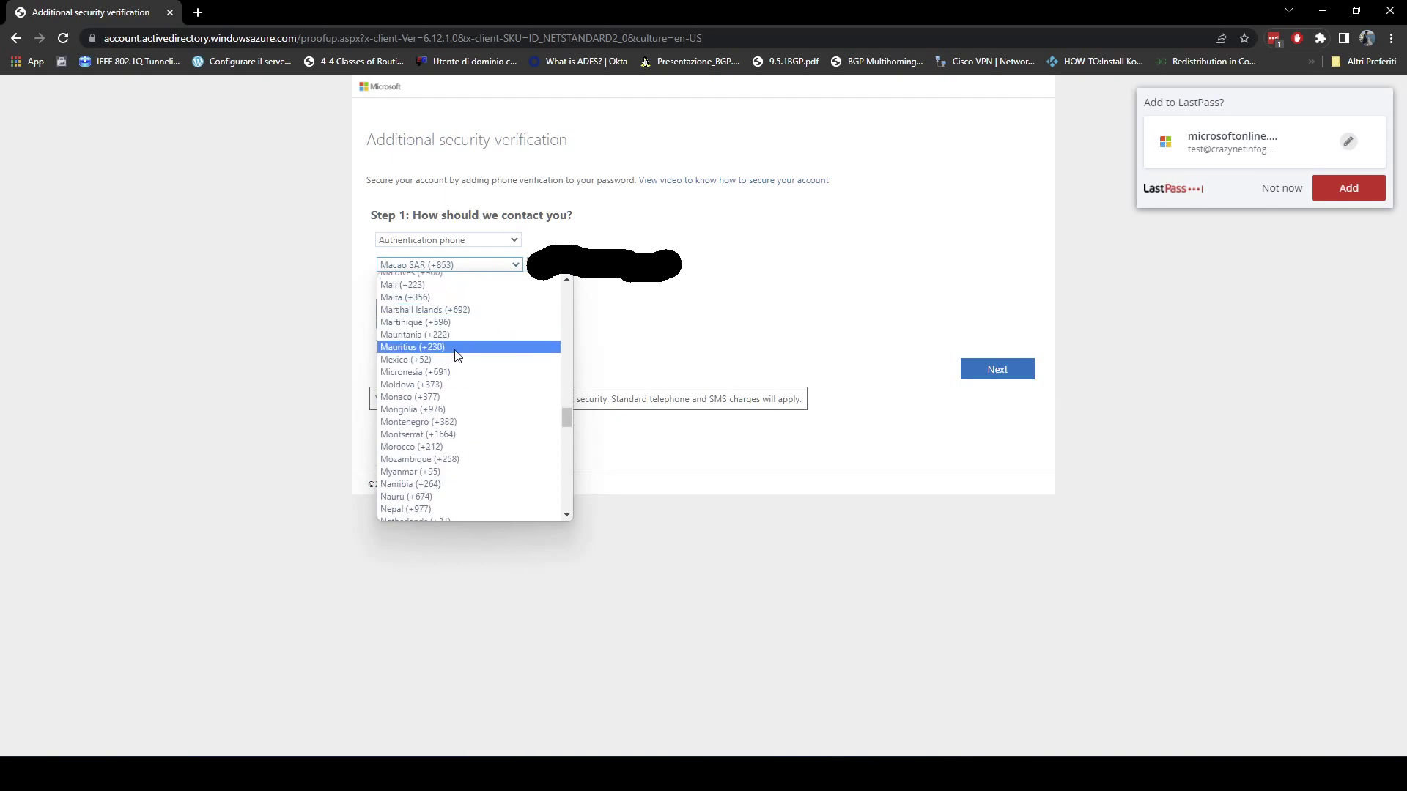
left_click(455, 300)
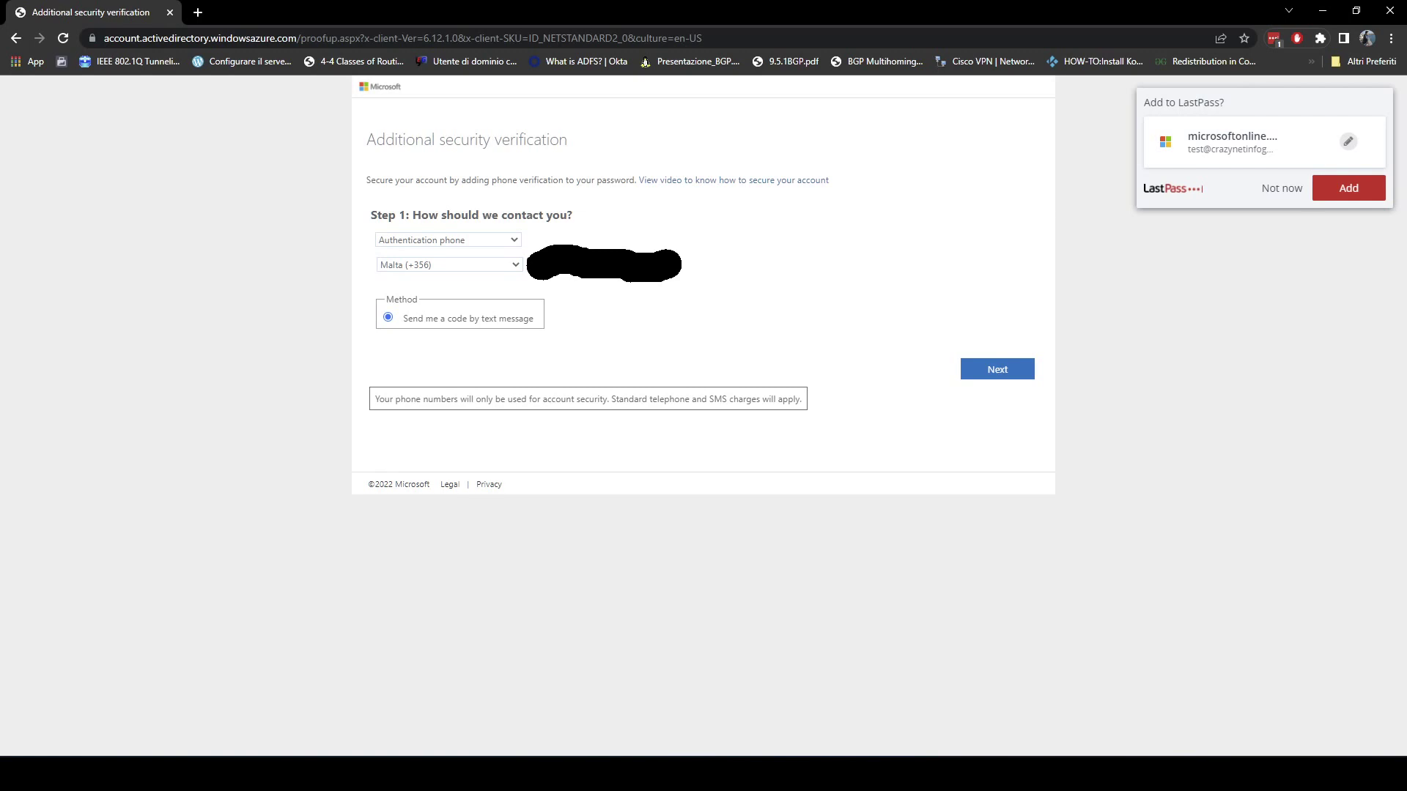
Submit the phone number, verify the texted code, and finish the setup.
left_click(1019, 369)
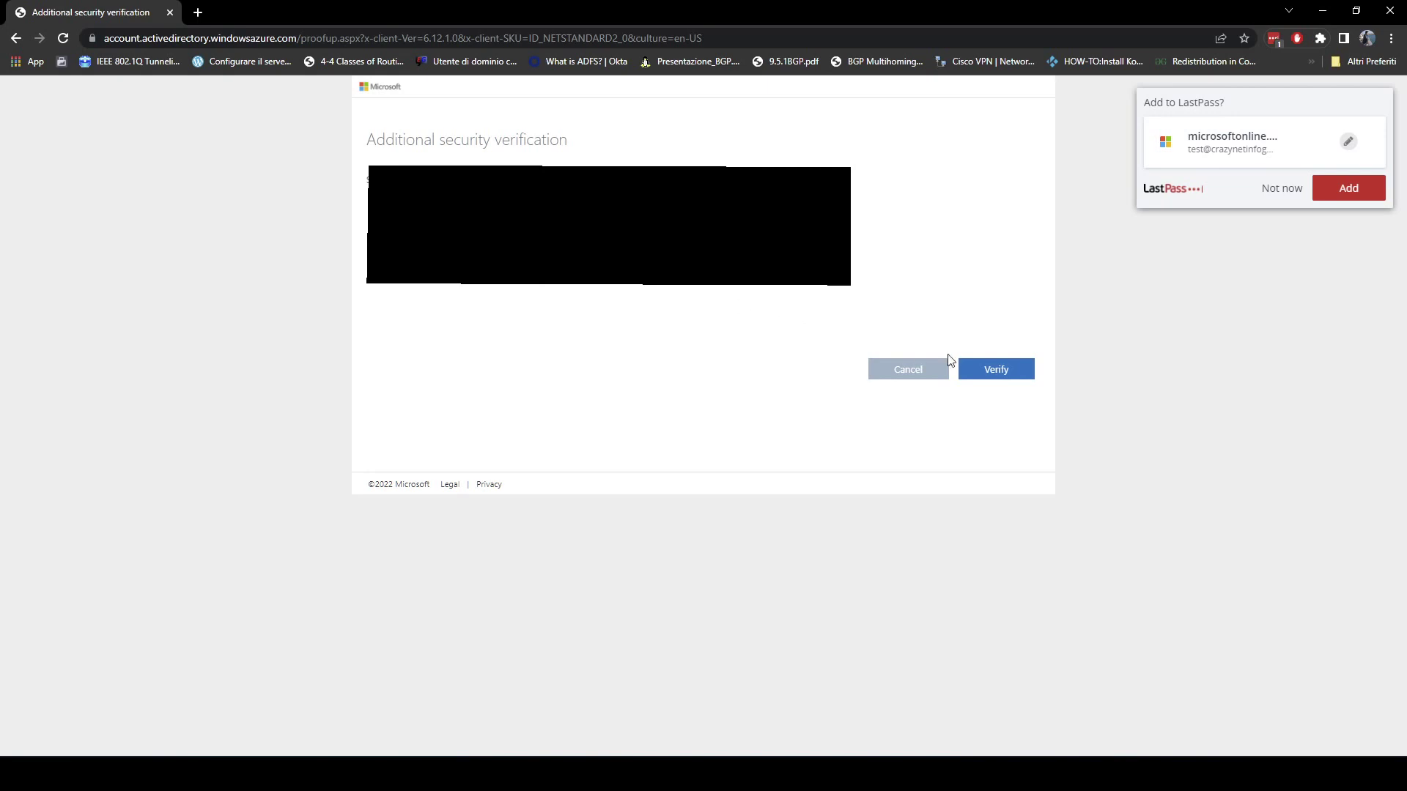
double_click(986, 372)
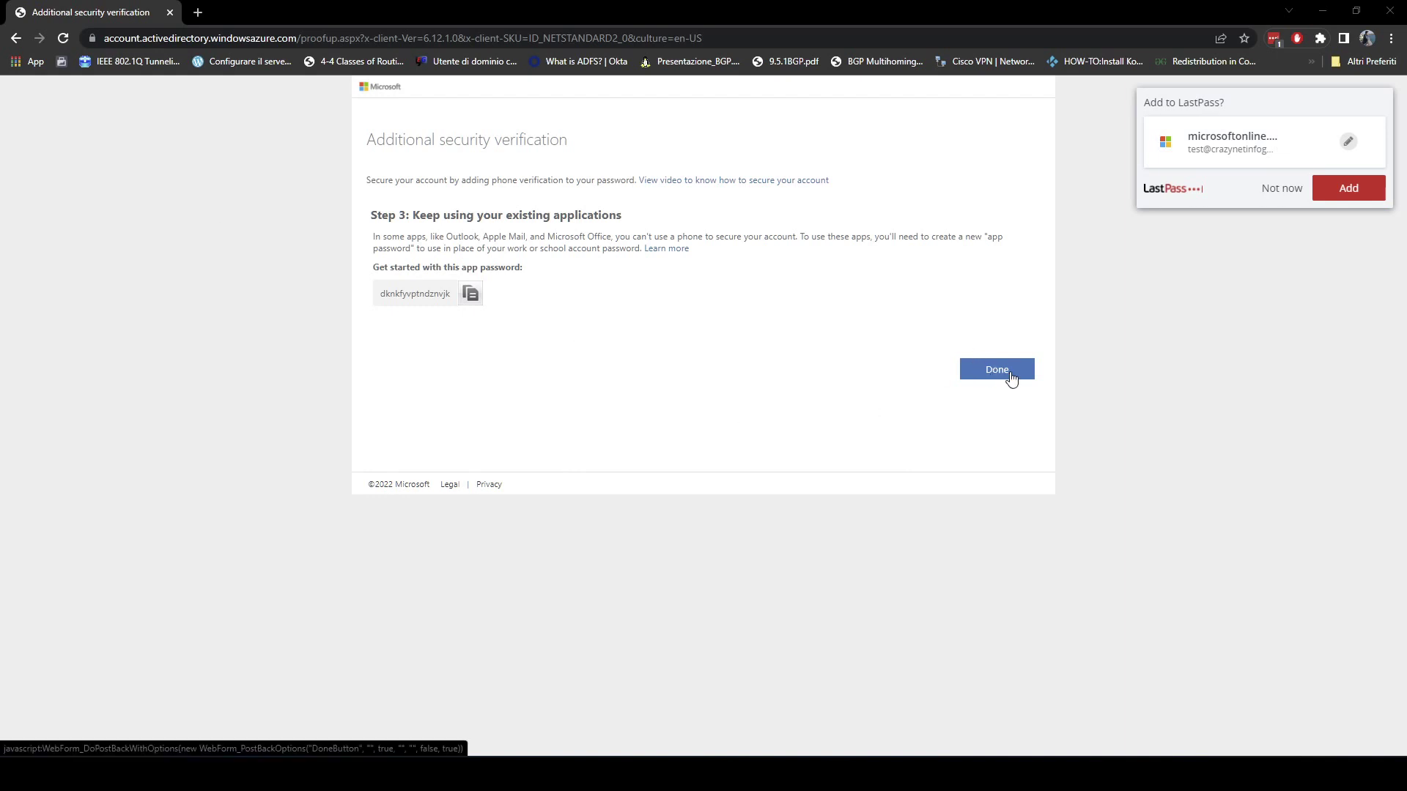
left_click(1011, 373)
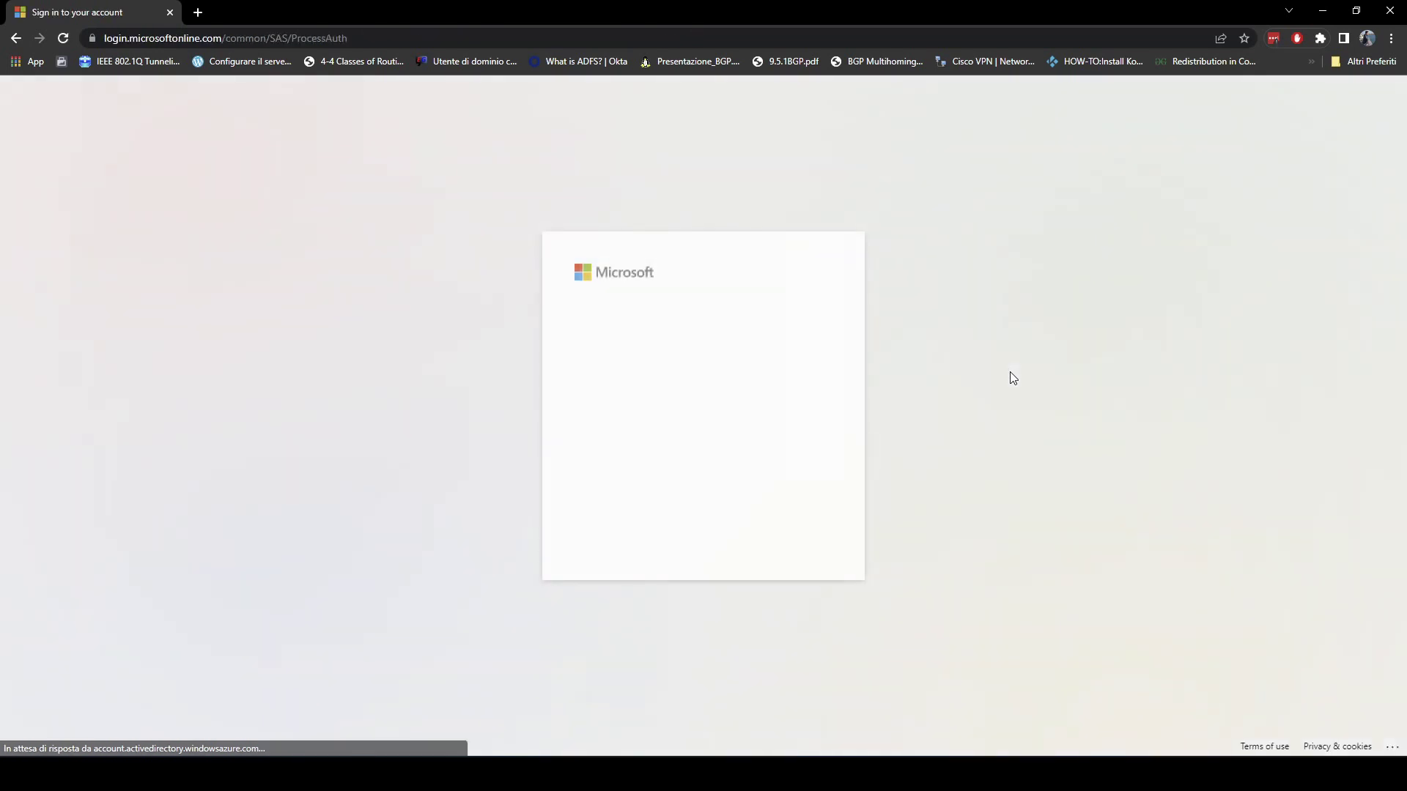
Enter the current password and a new password twice, sign in, and stay signed in.
type("••••••••")
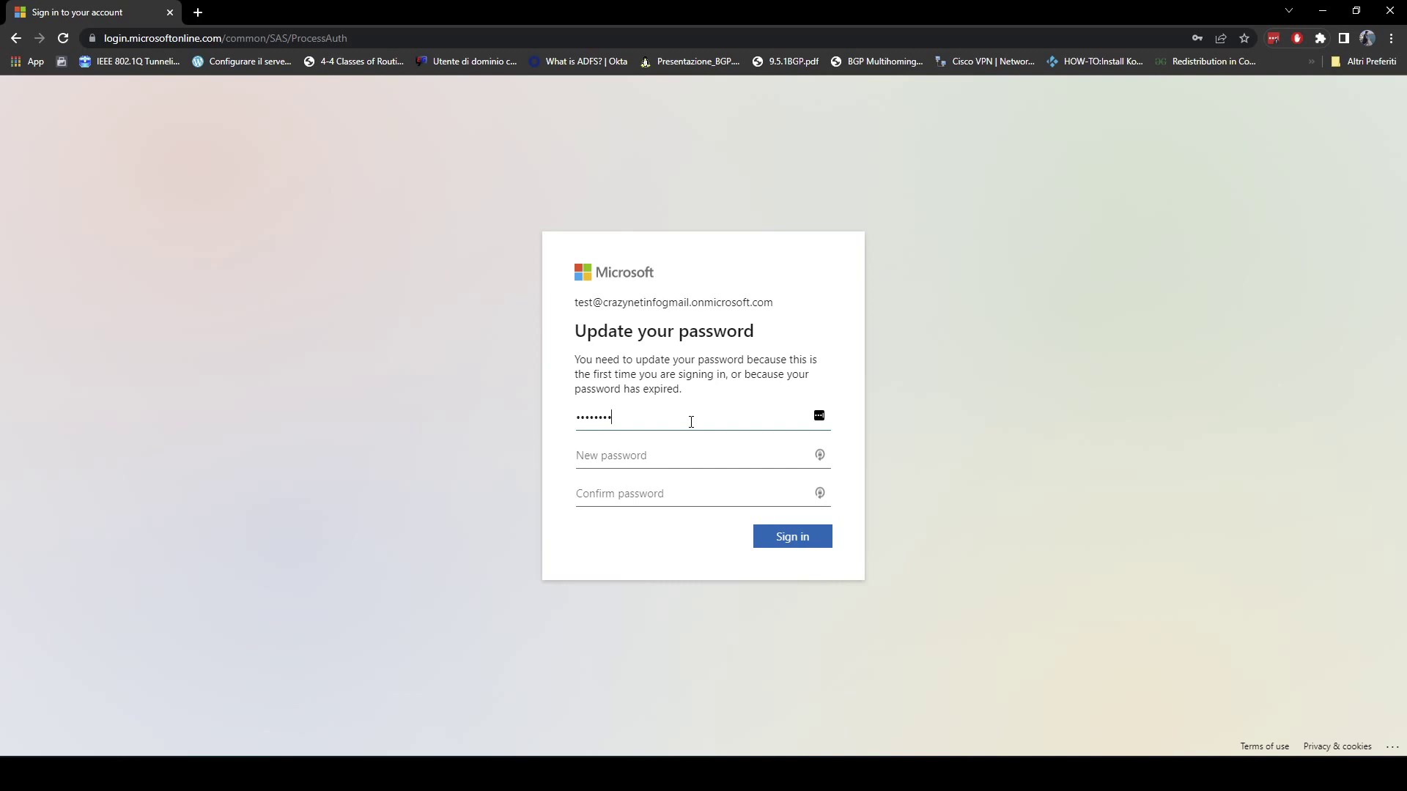
key("Tab")
type("••••••••")
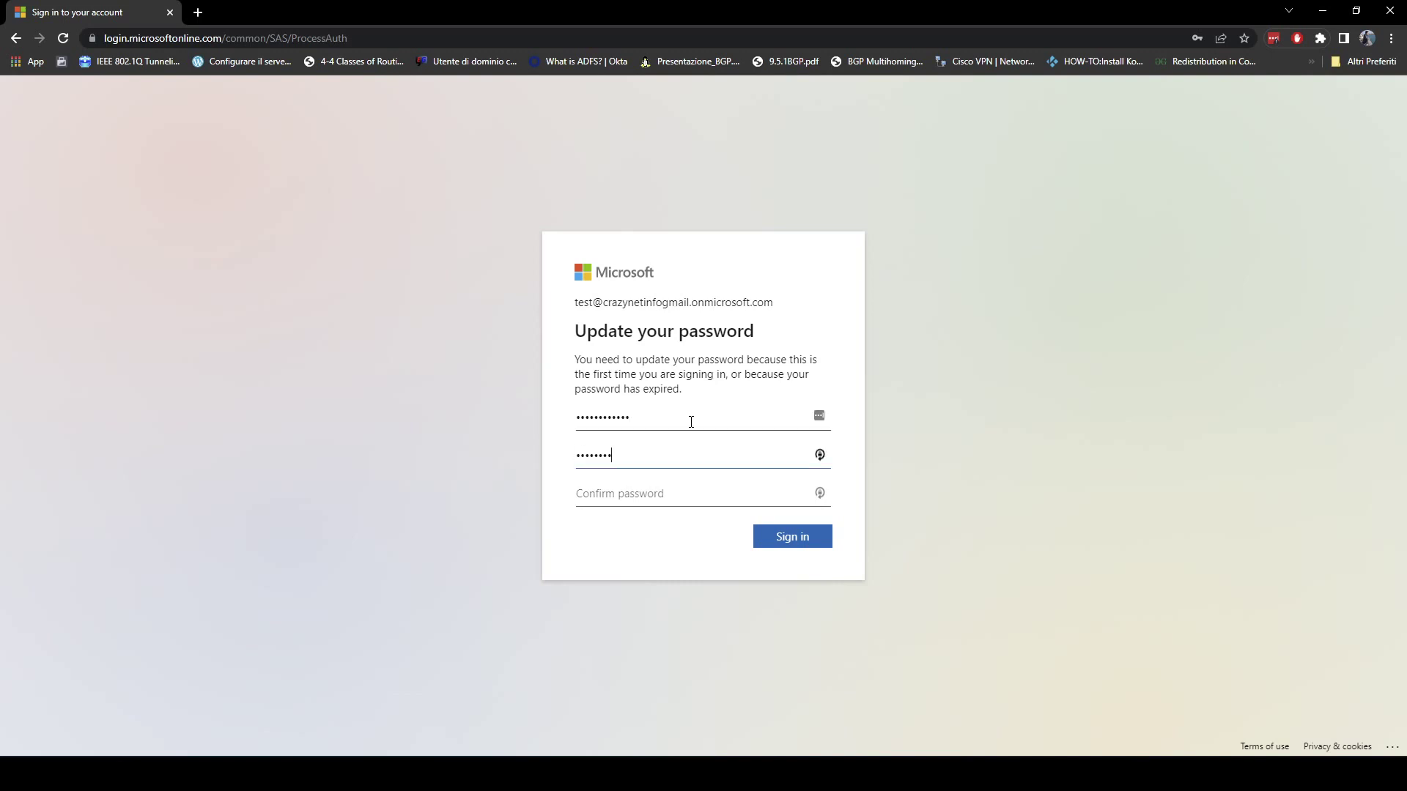
type("•••••")
key("Tab")
type("•••••")
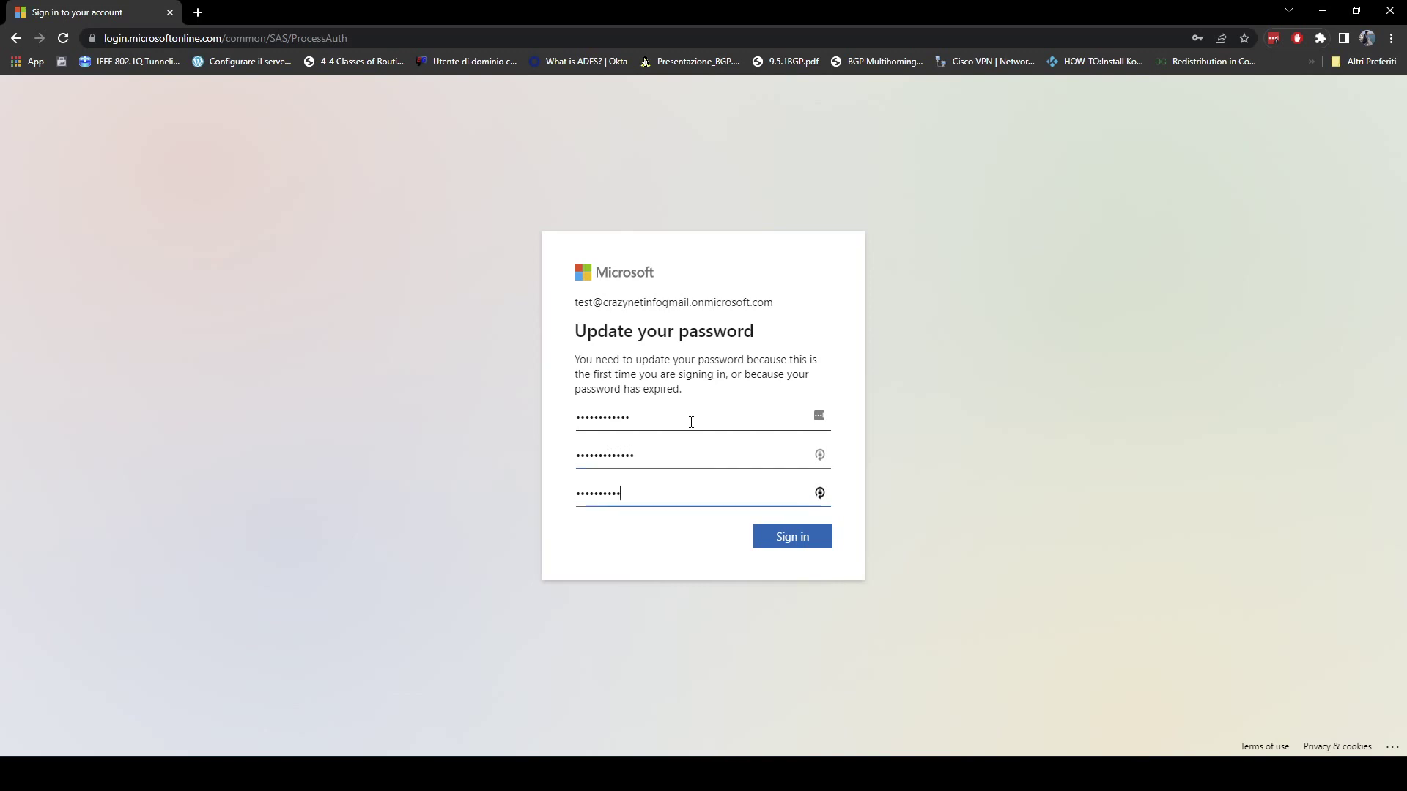
key("Return")
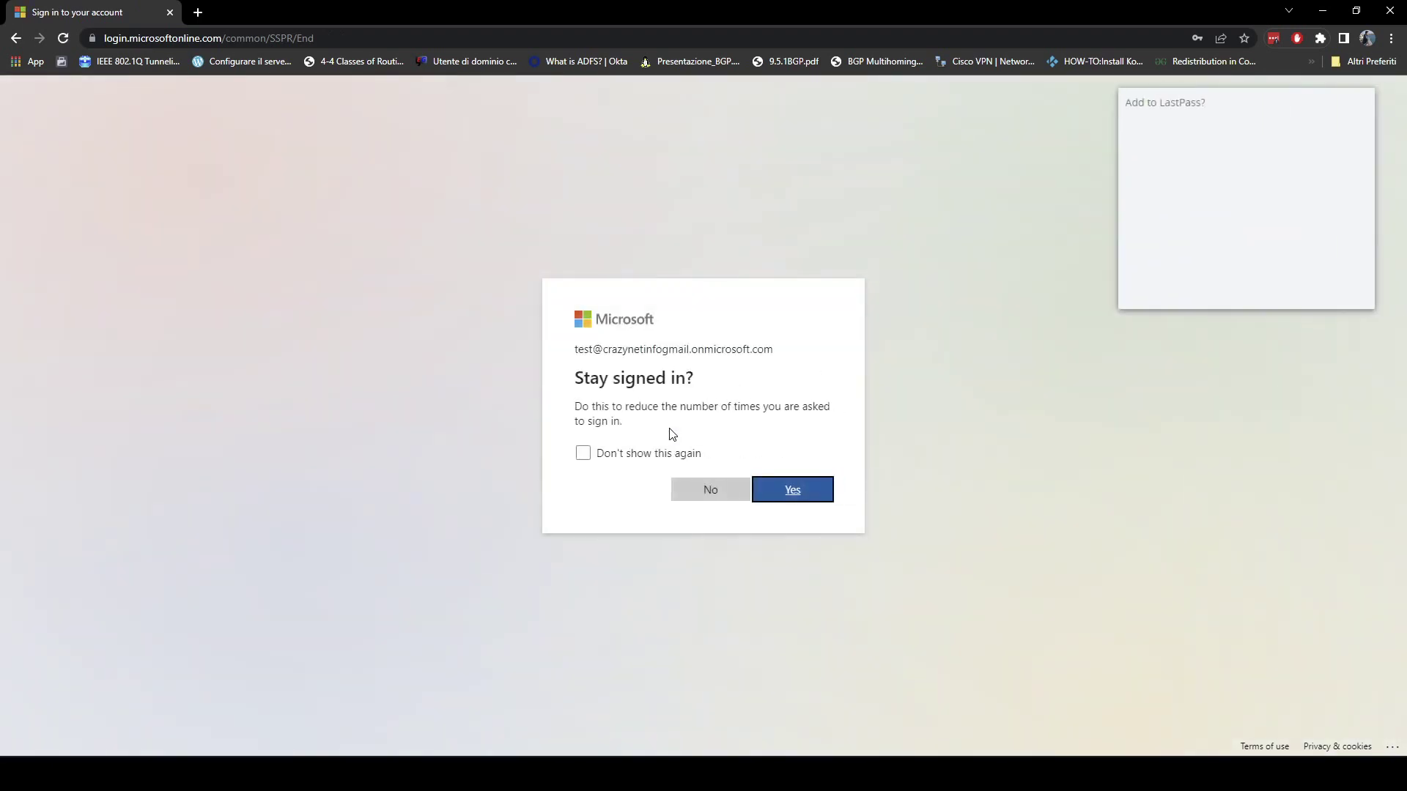
left_click(806, 501)
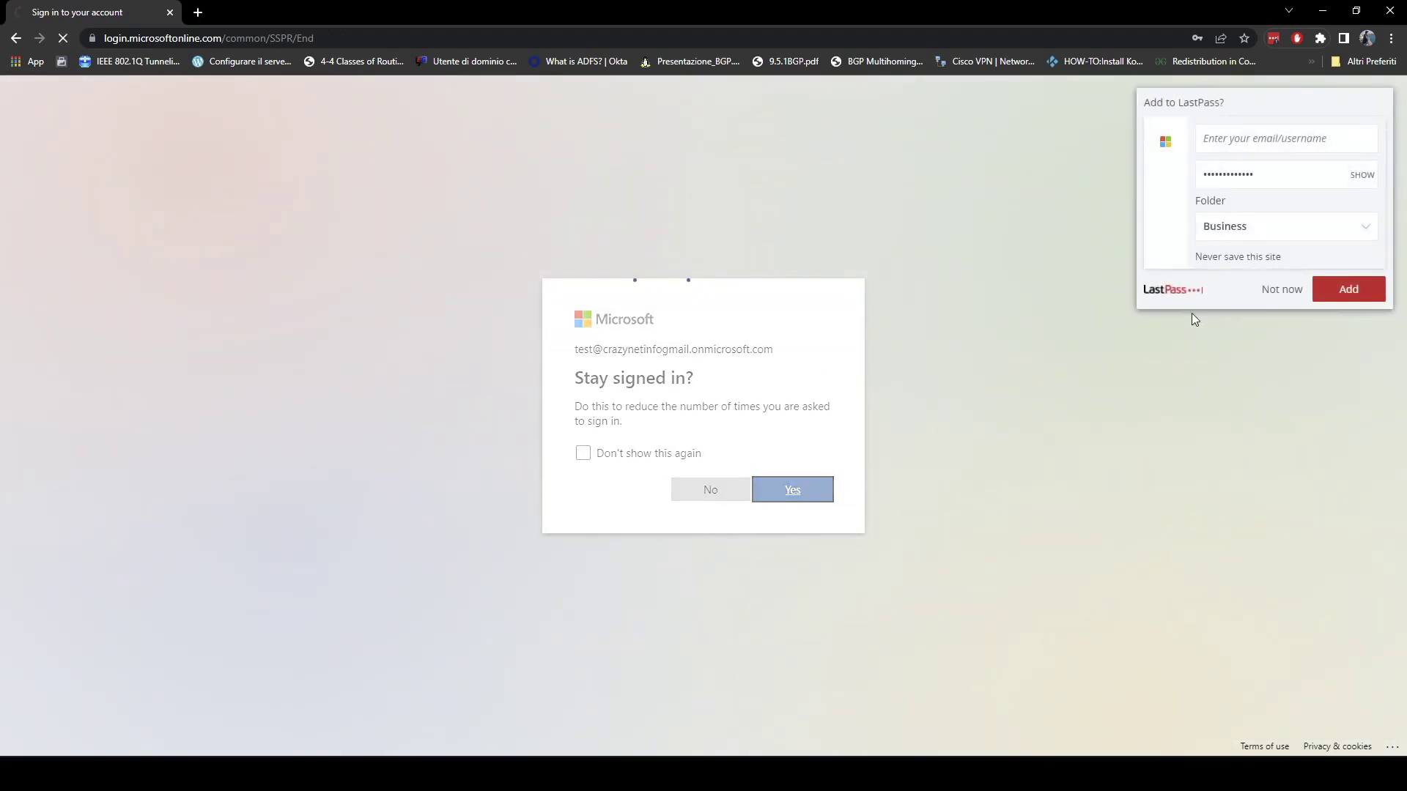
left_click(1279, 297)
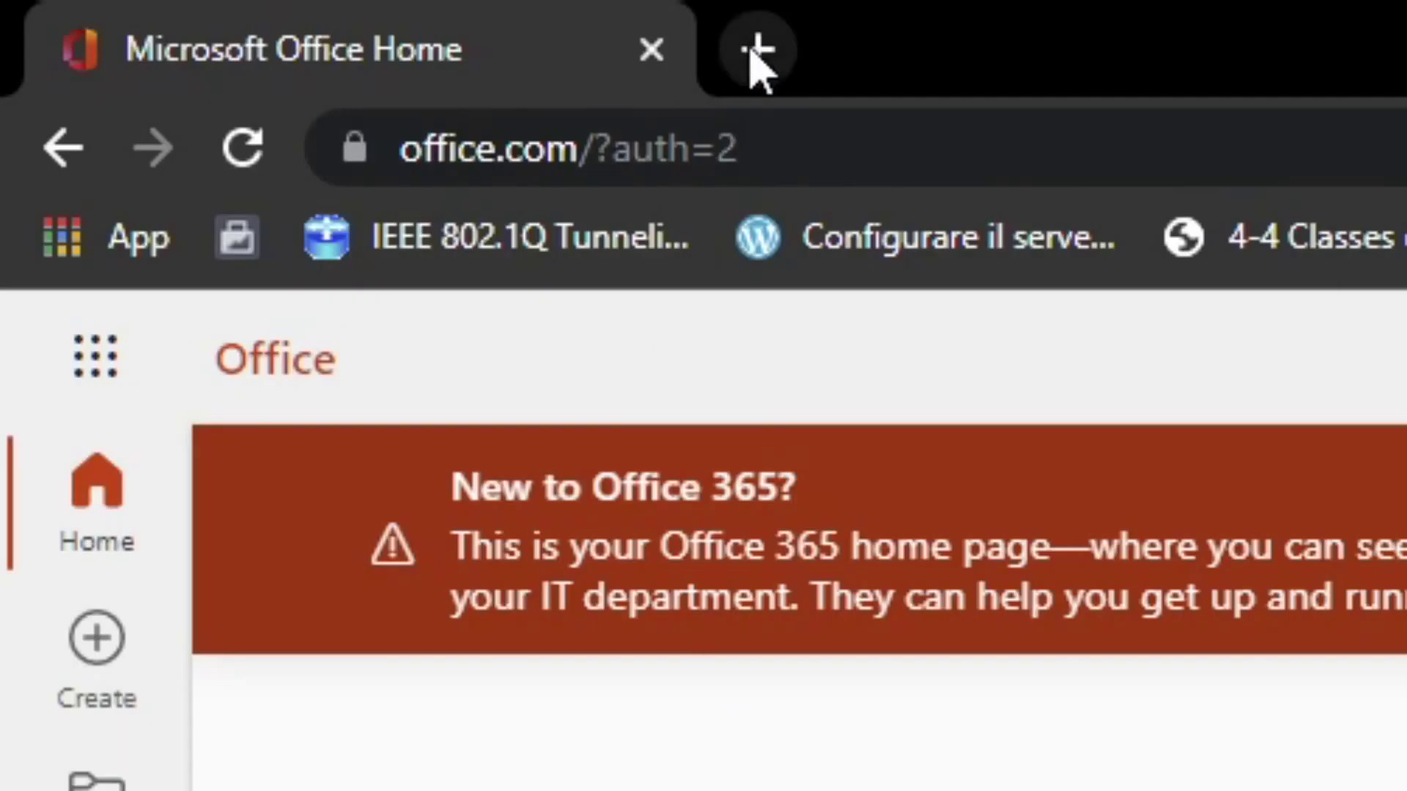
In a new tab, load aka.ms/mfasetup after correcting the mistyped msfsetup address.
left_click(198, 13)
type("aka")
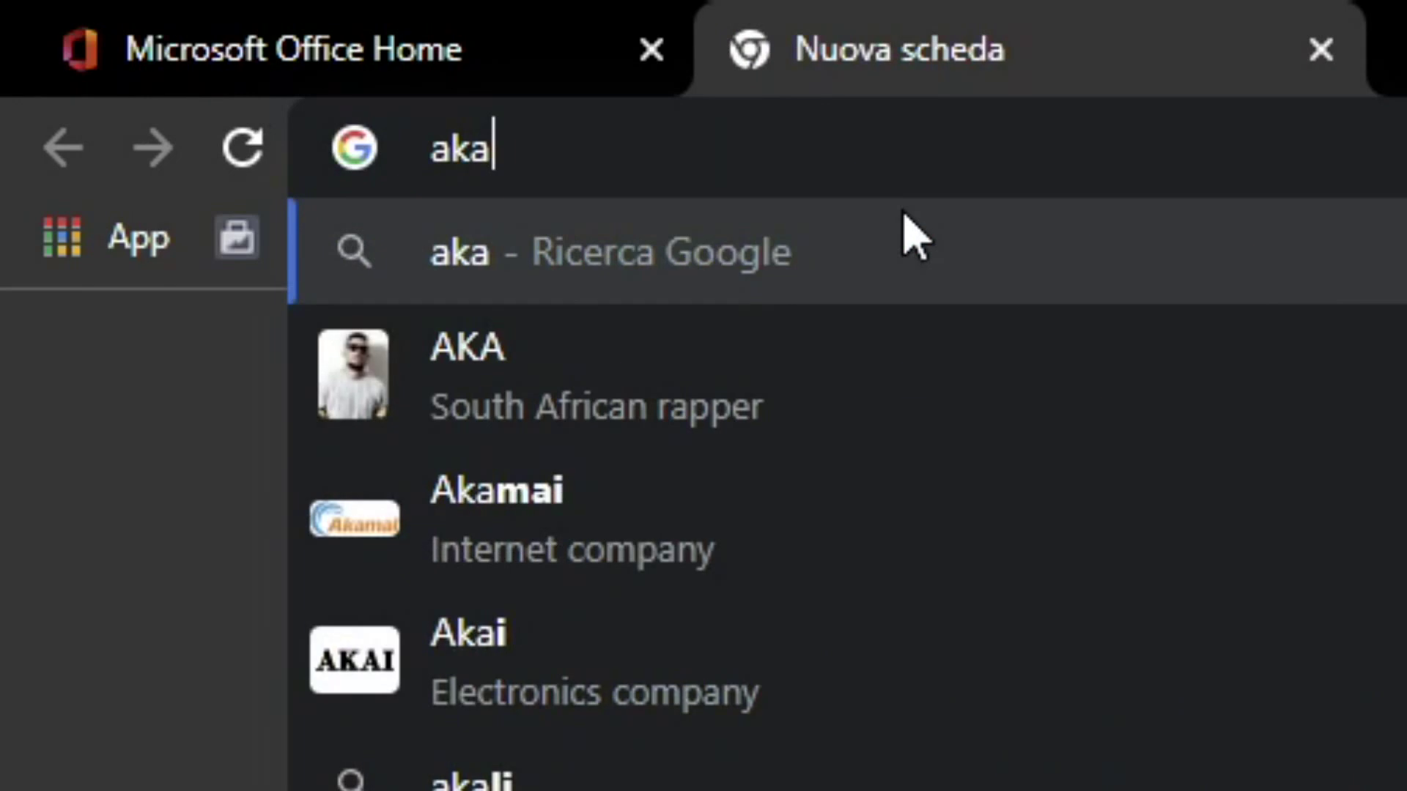
type(".ms")
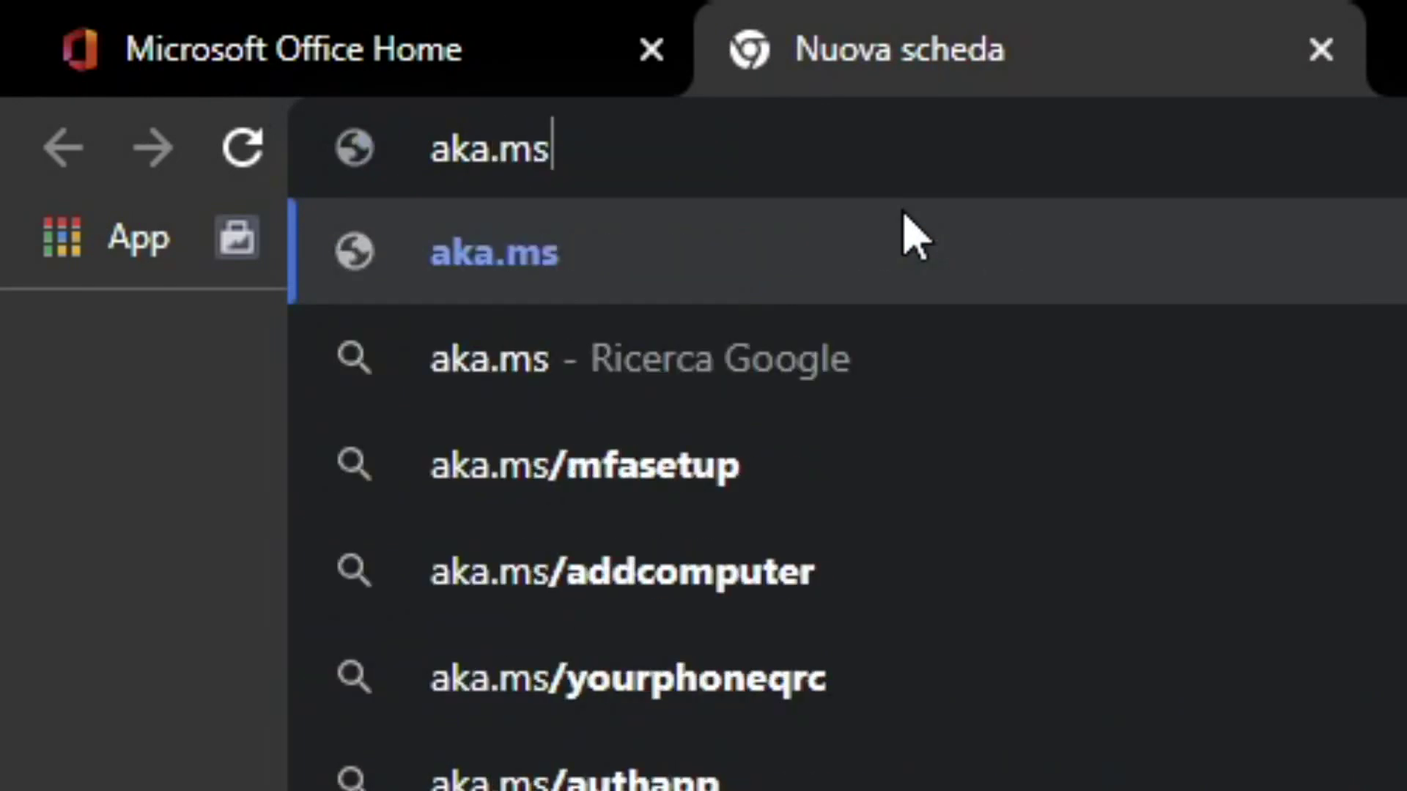
type("/mf")
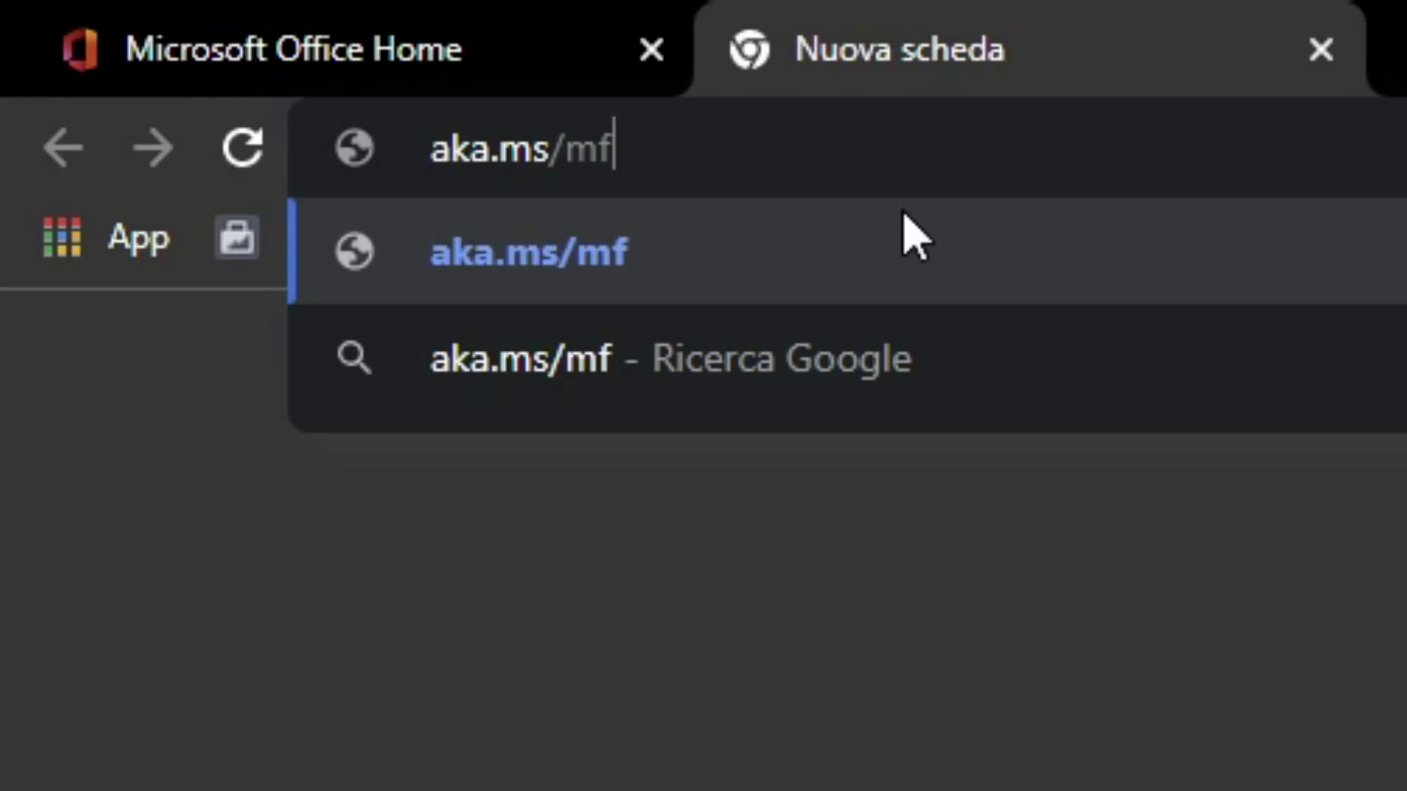
type("s")
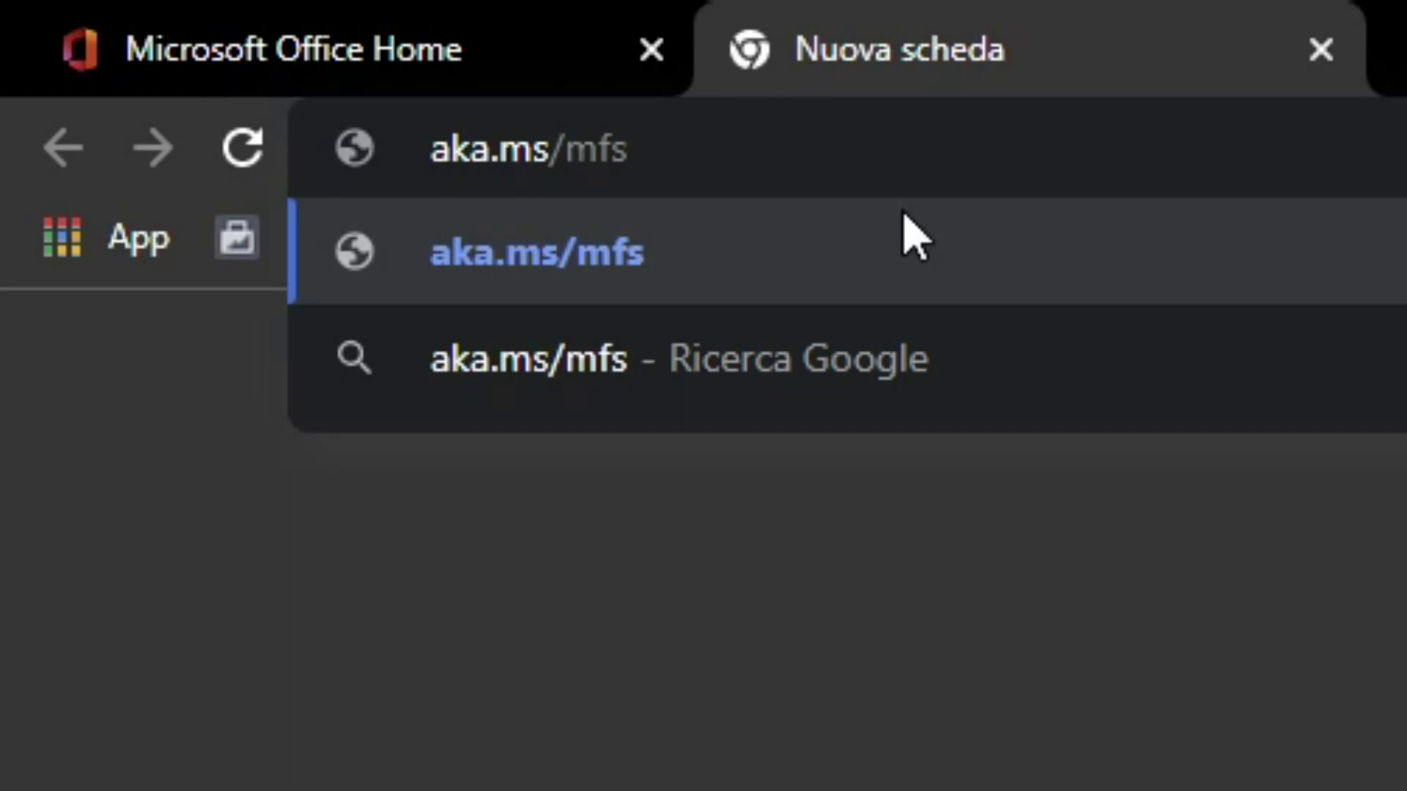
key("BackSpace")
key("BackSpace")
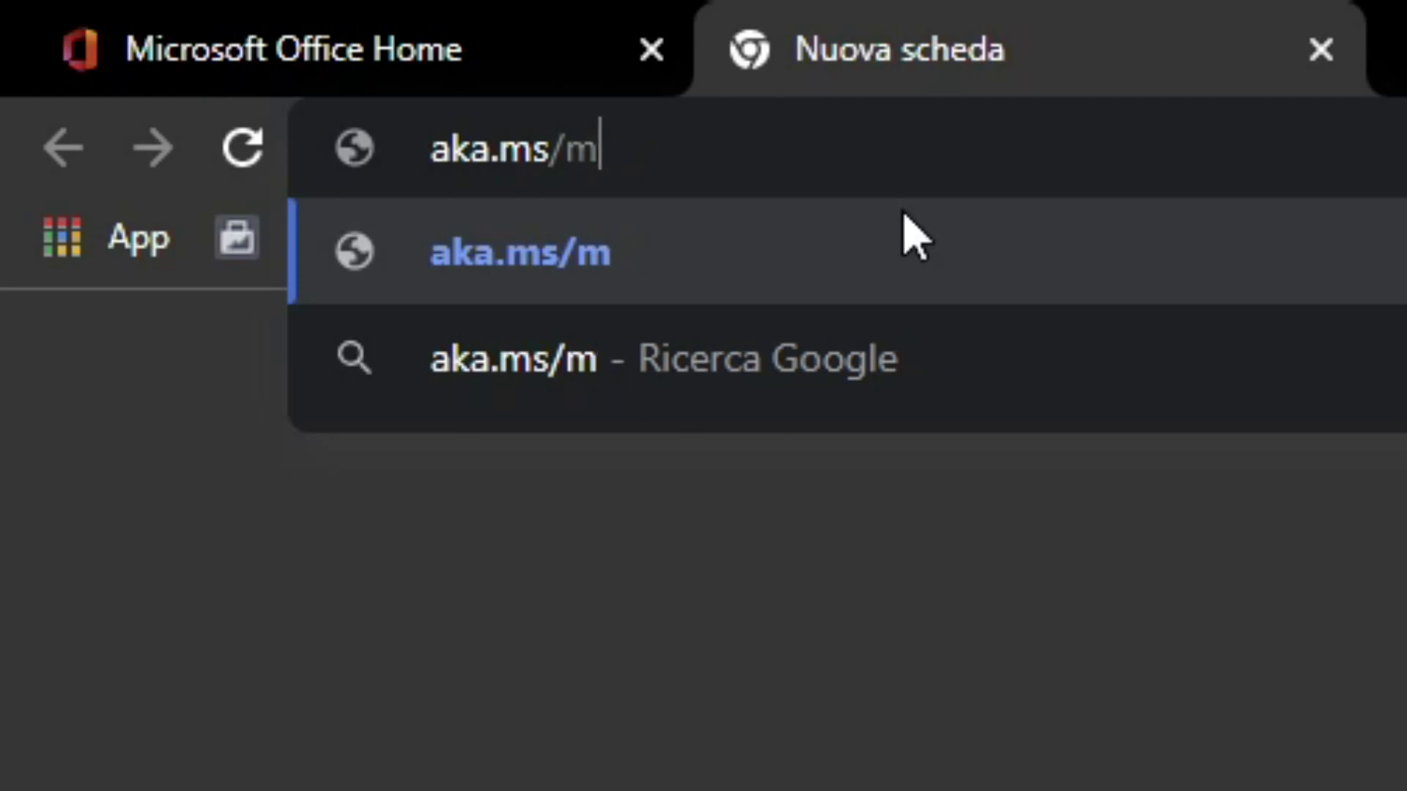
type("sfsetup")
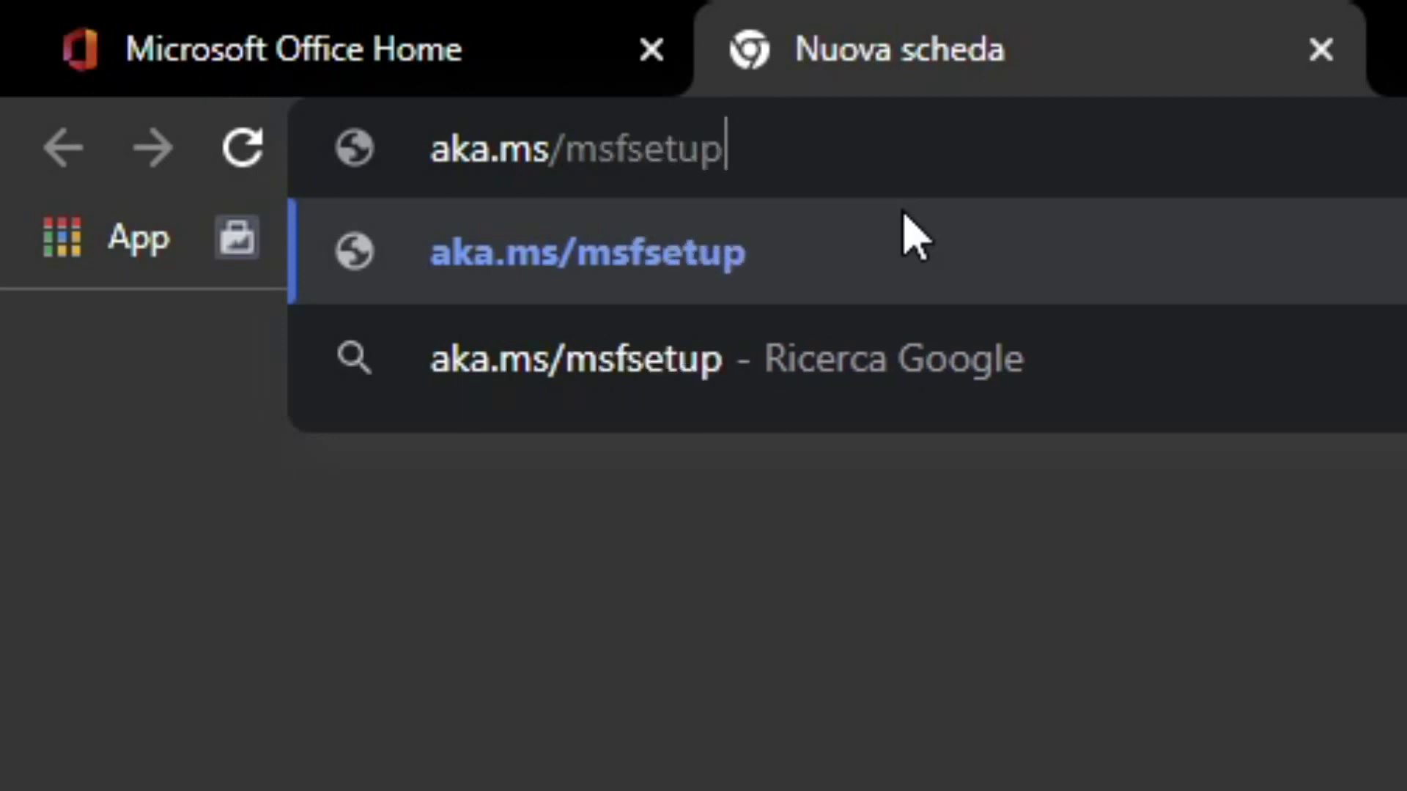
key("Return")
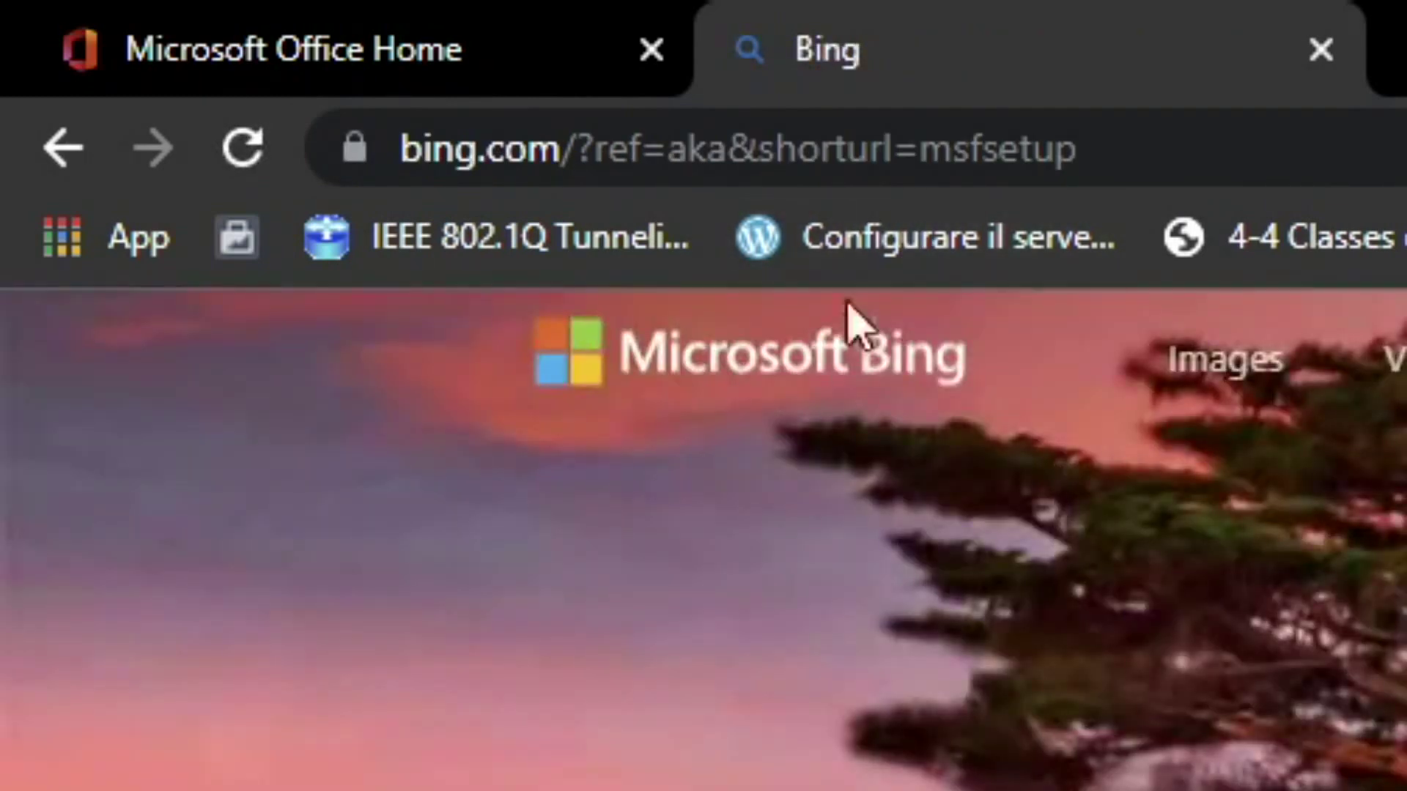
left_click(1194, 160)
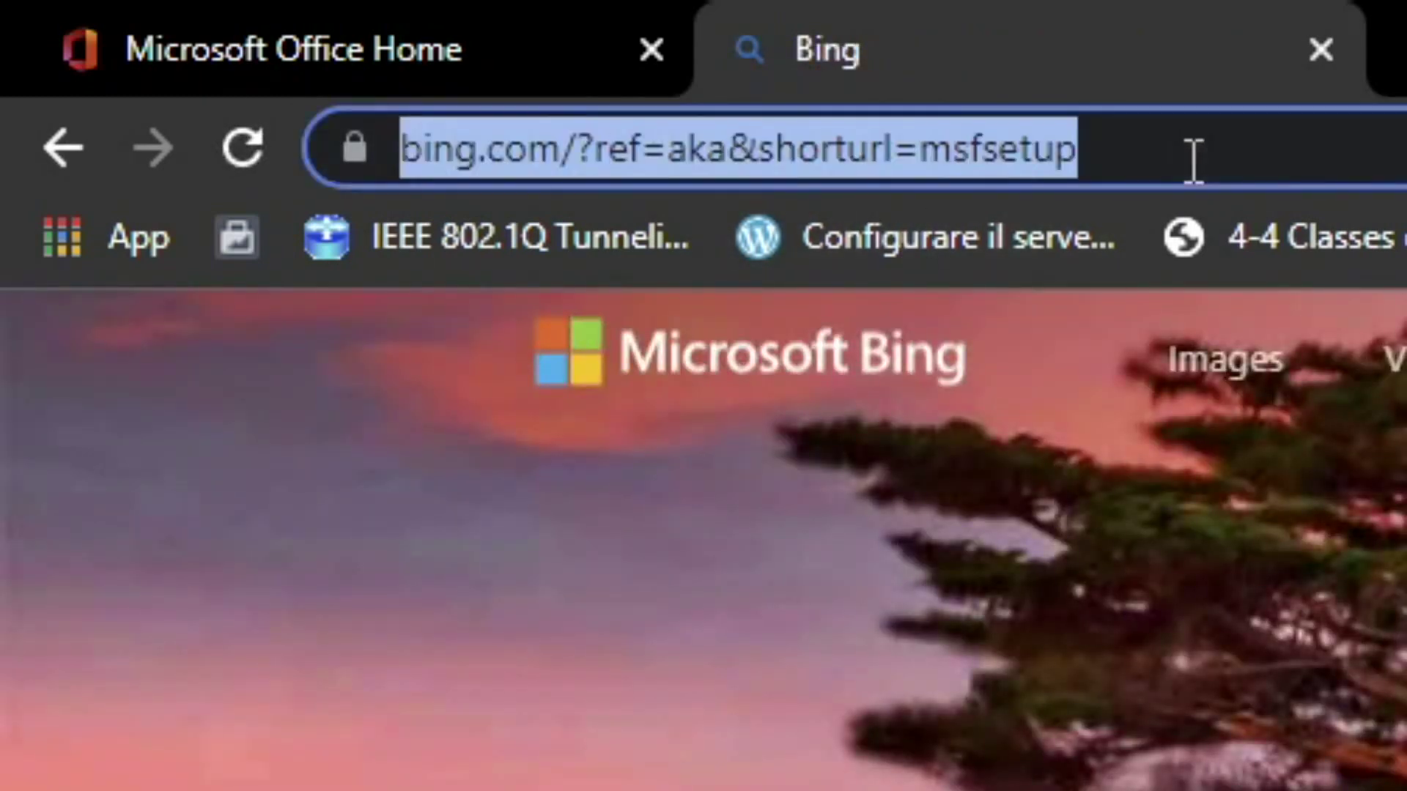
type("a")
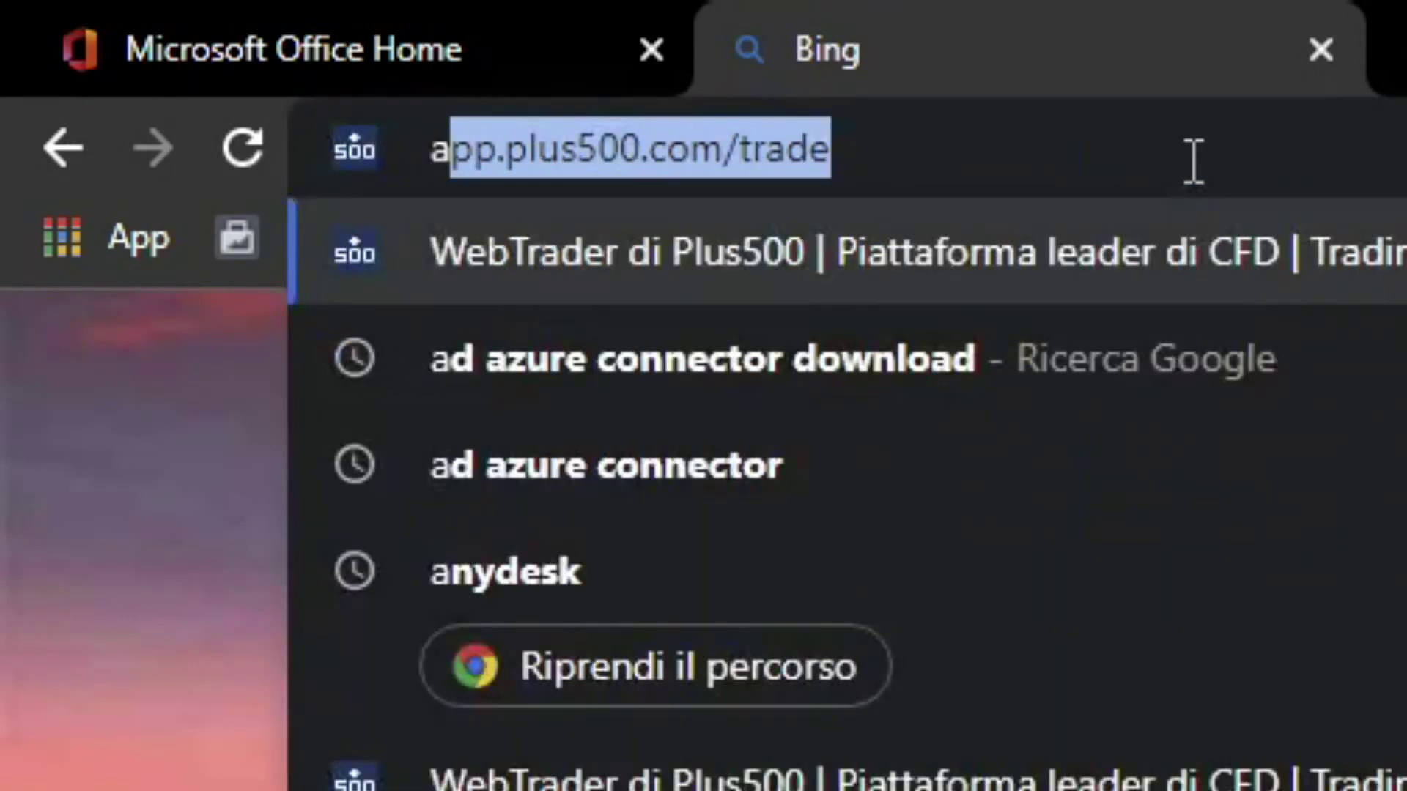
type("ka.ms/mf")
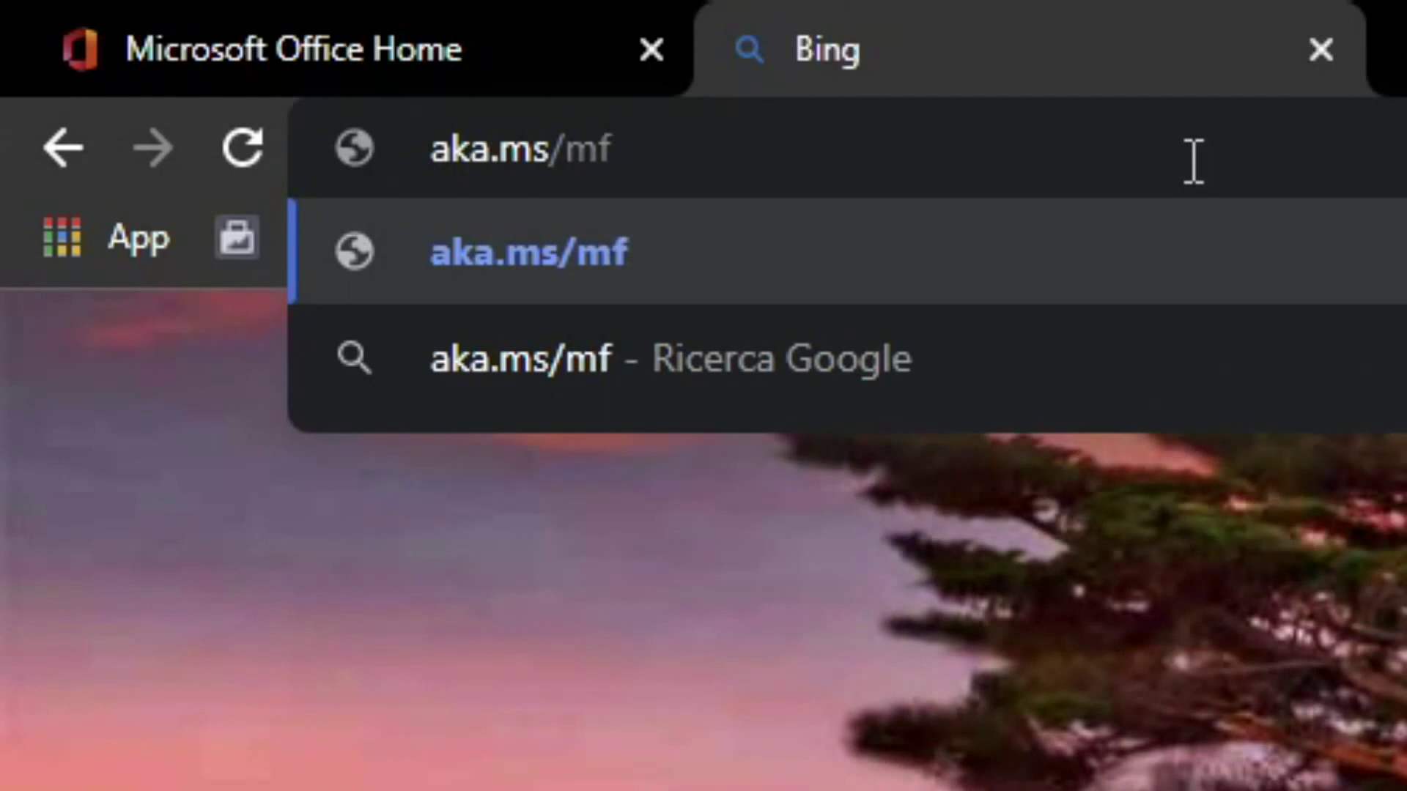
type("asetup")
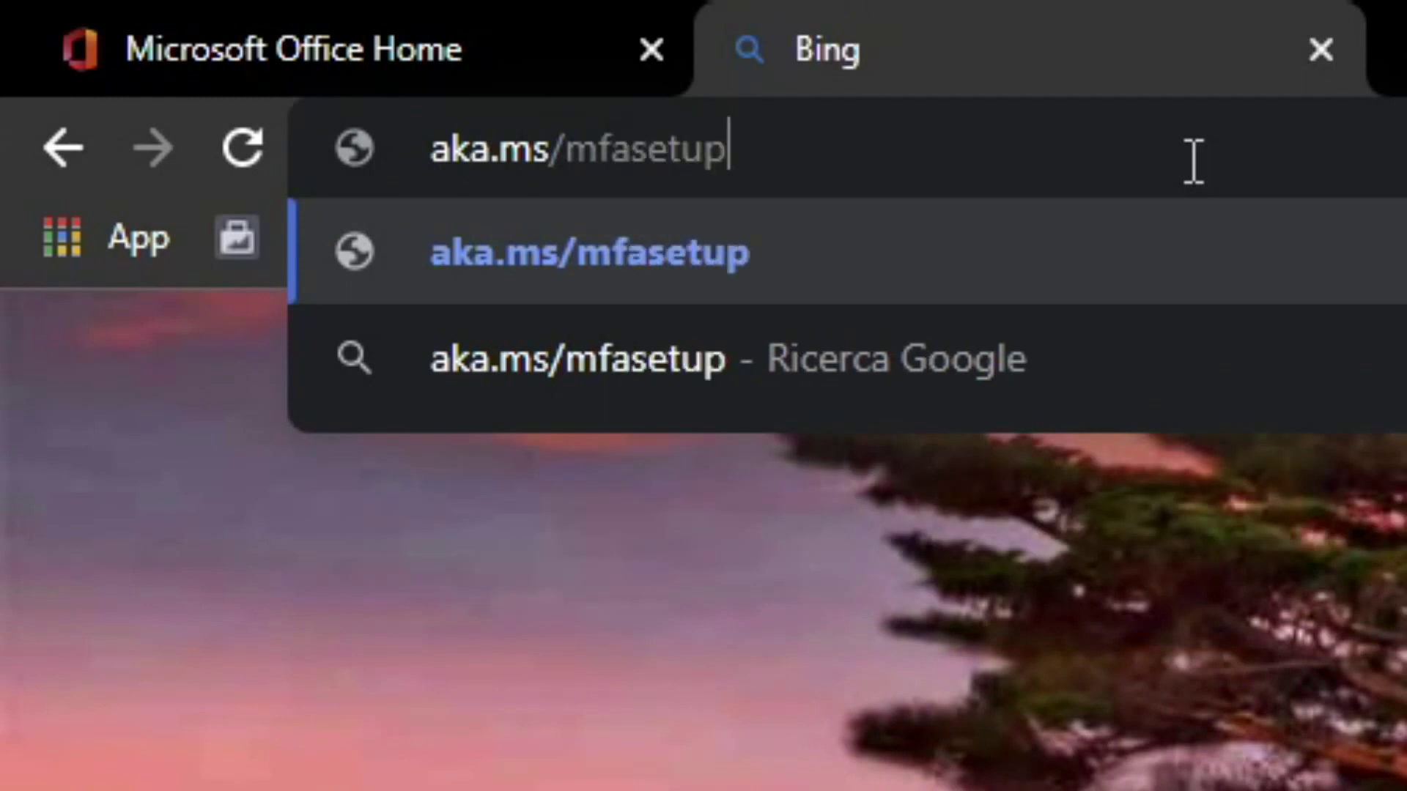
key("Return")
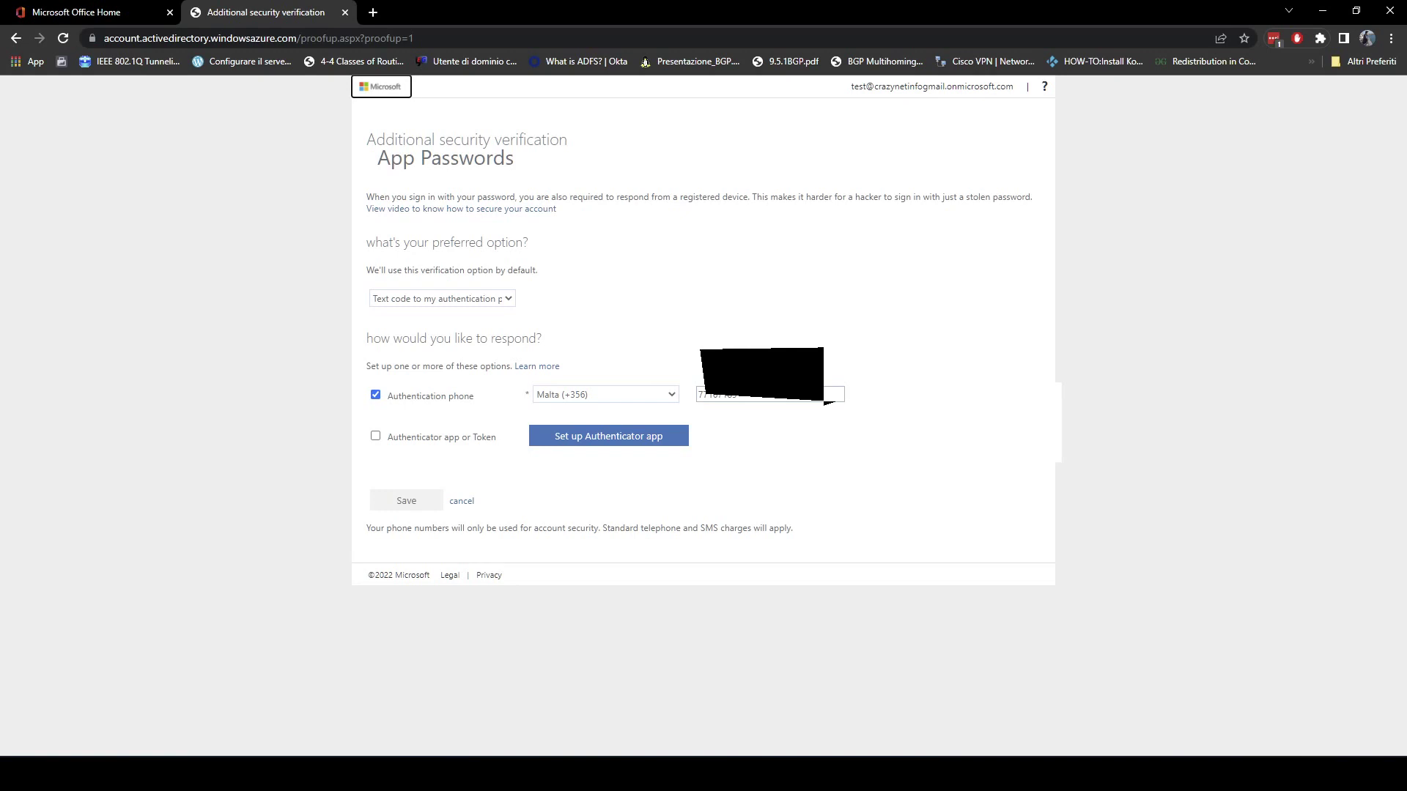
Set the preferred option to Notify me through app, tick Authenticator app or Token, and save.
left_click(506, 298)
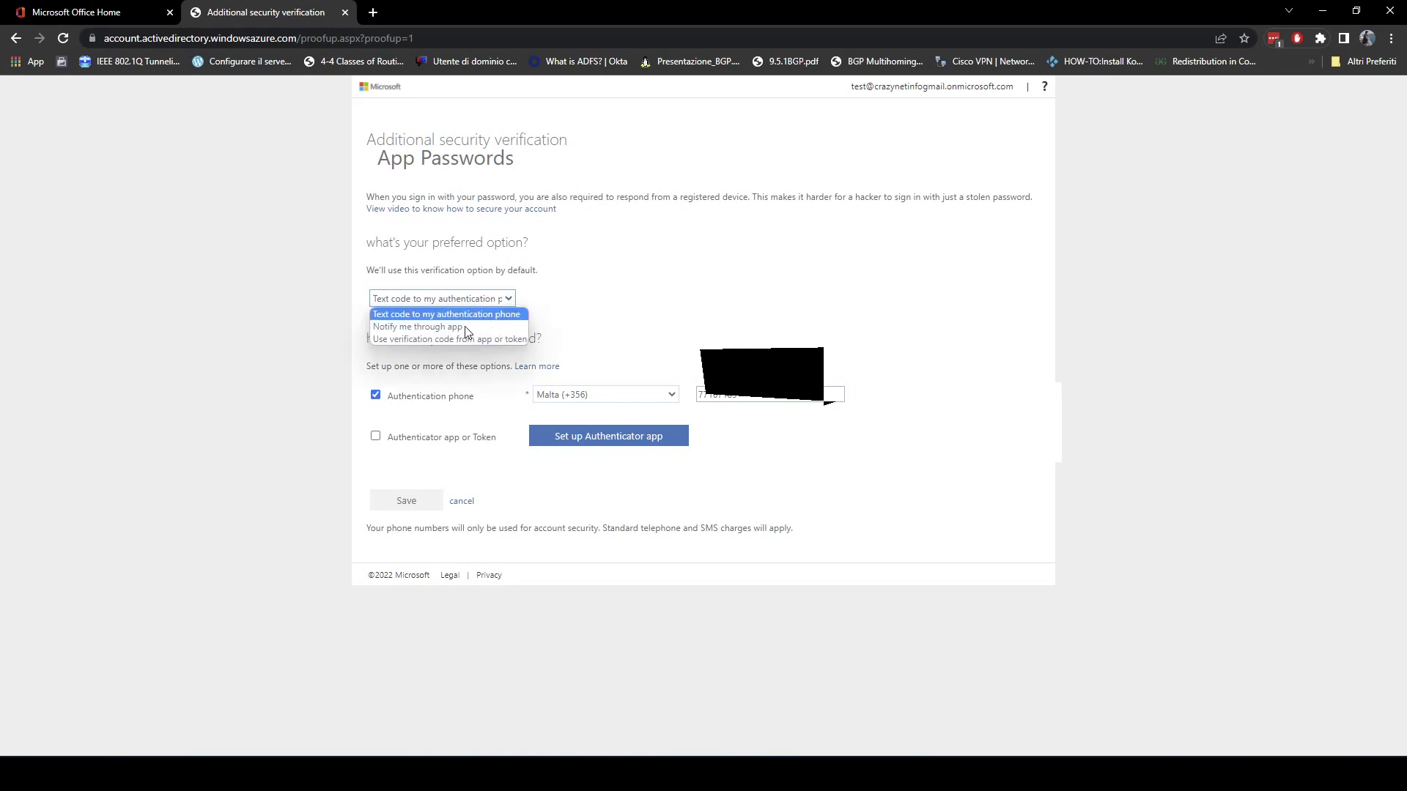
left_click(402, 327)
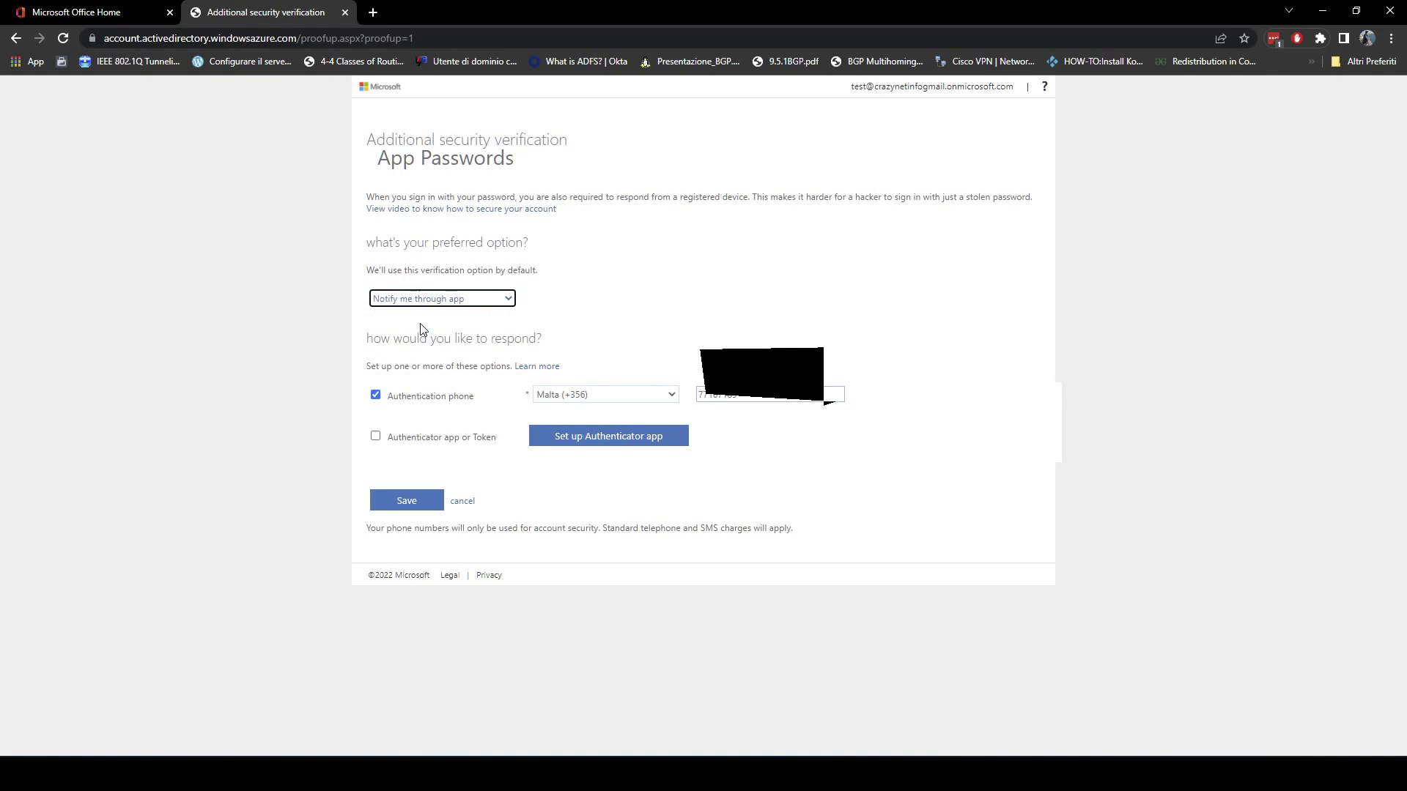
left_click(375, 439)
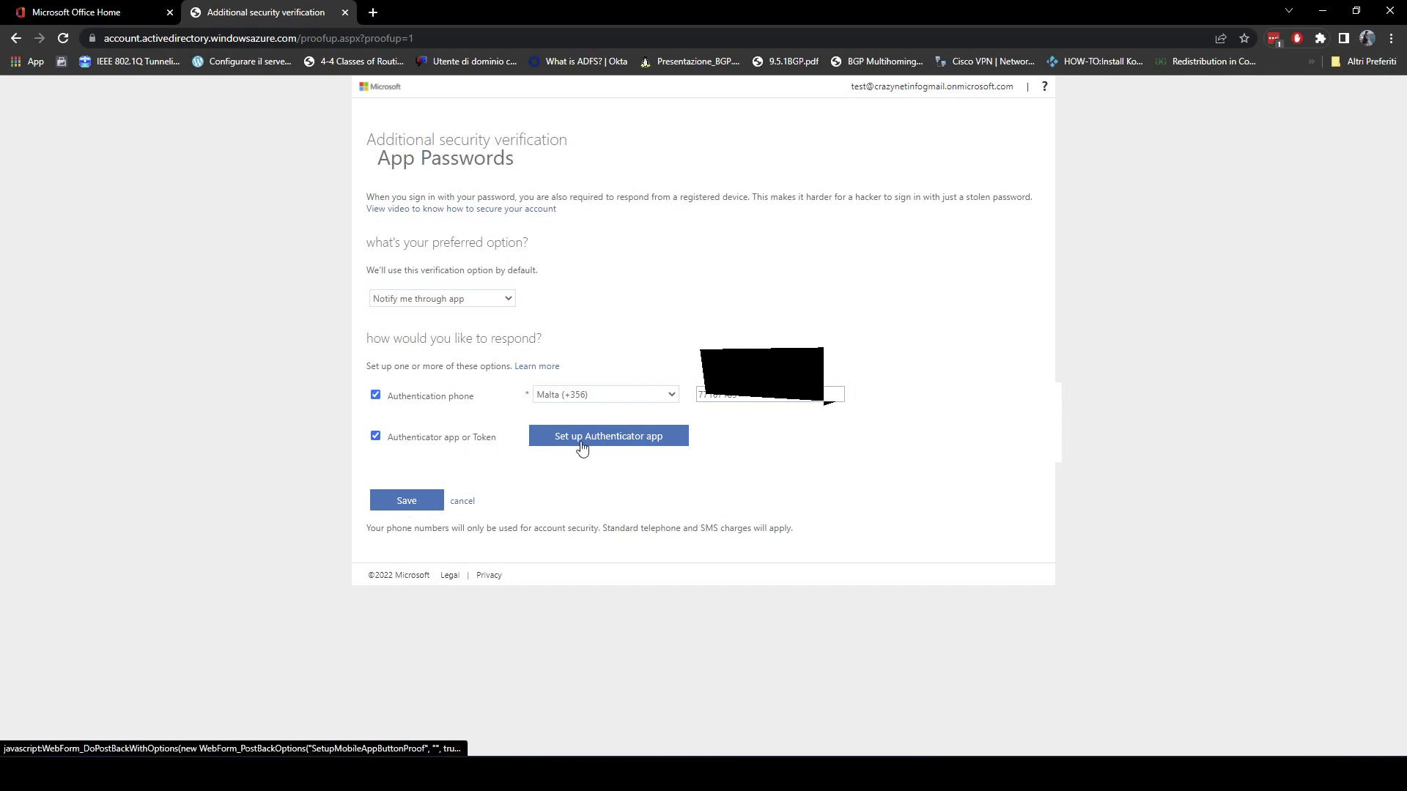
left_click(388, 506)
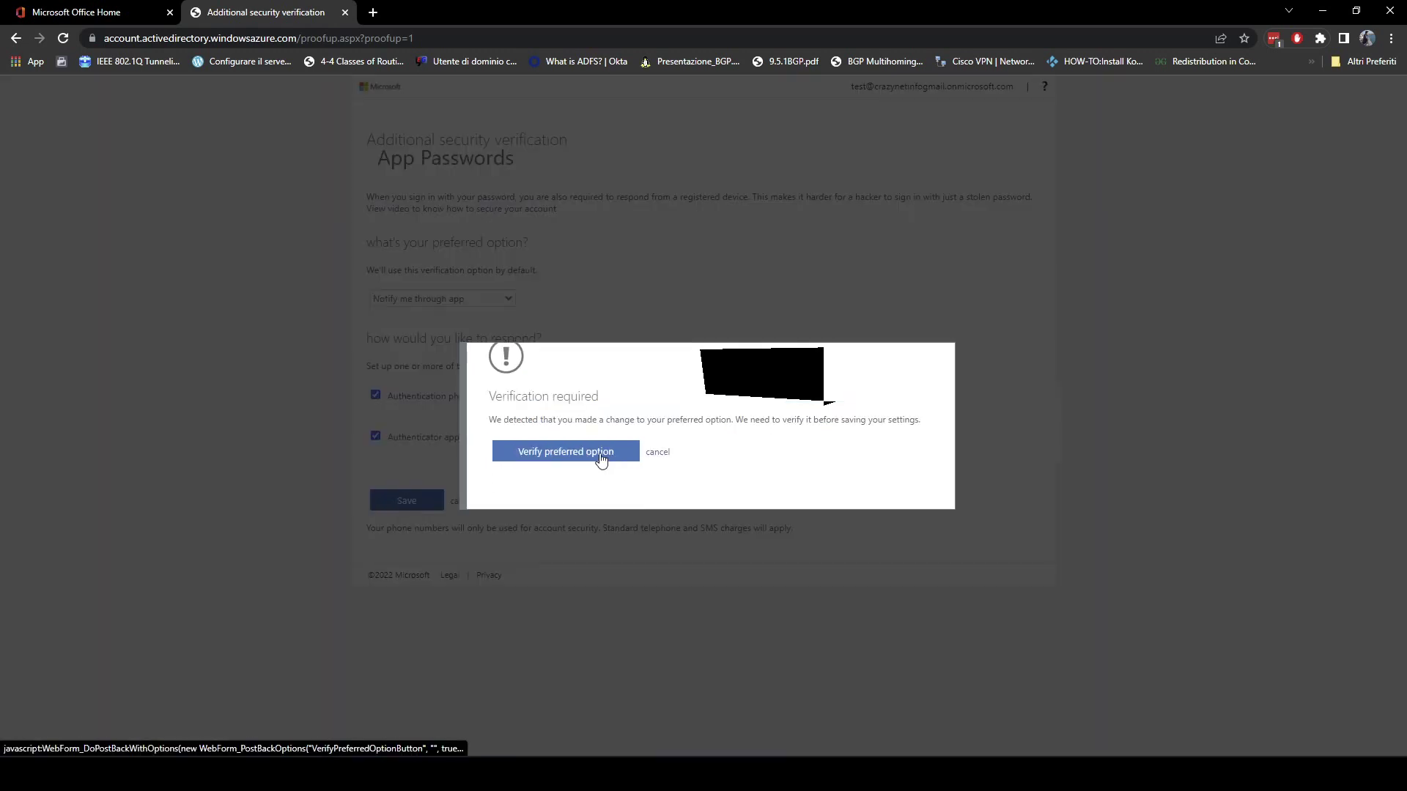
left_click(600, 459)
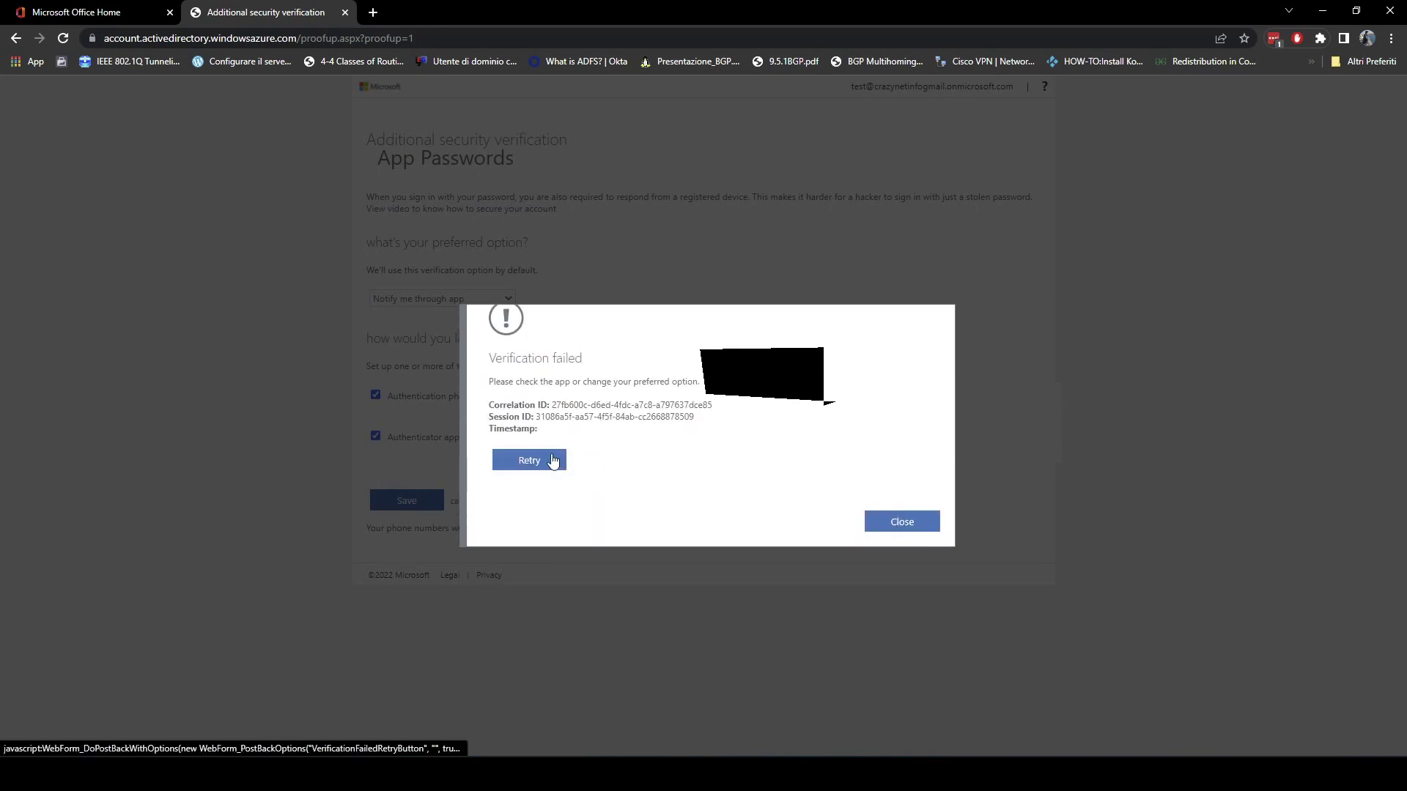
left_click(900, 529)
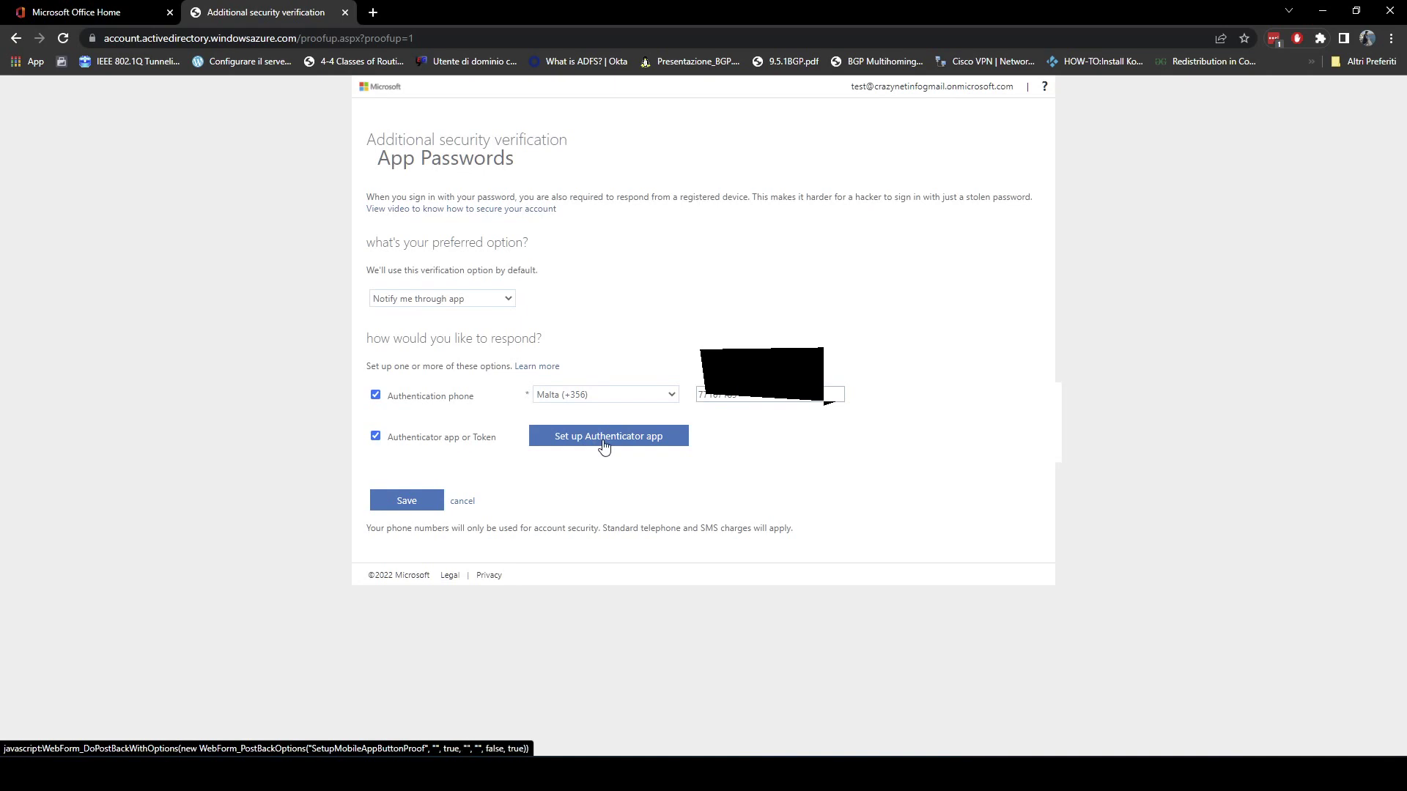
Show the Configure mobile app QR code and open Authenticator on the phone.
left_click(603, 447)
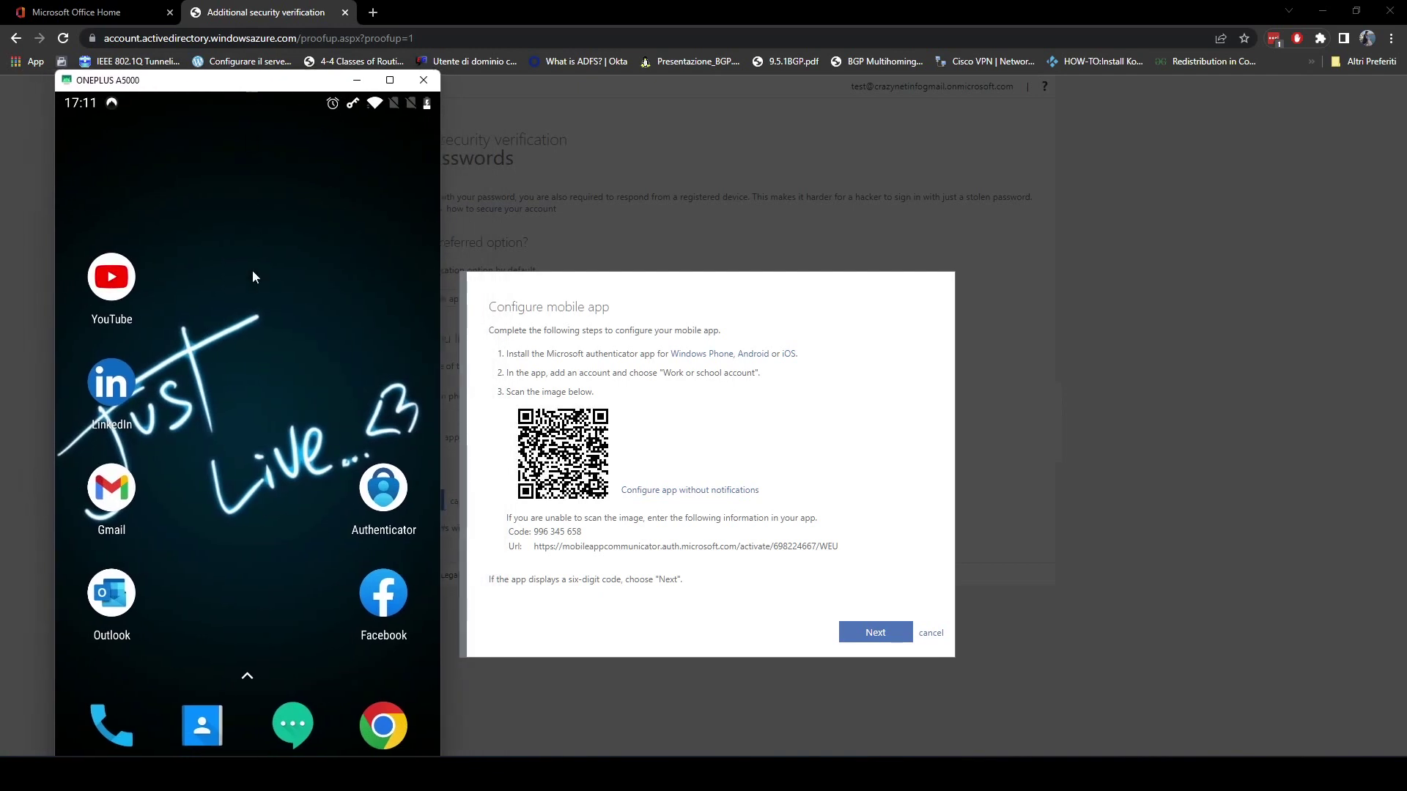
left_click(391, 501)
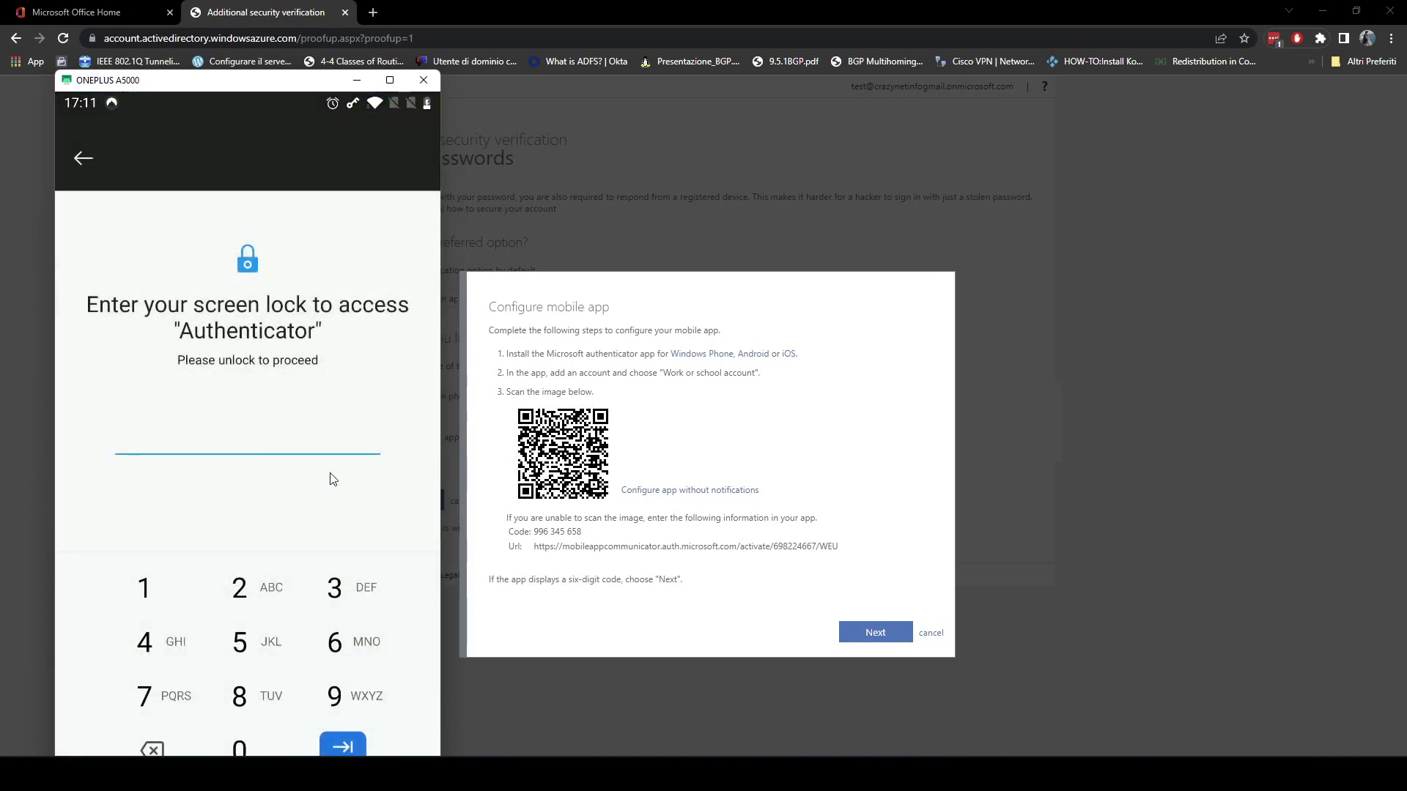
Unlock Authenticator with its PIN and try adding a work account by QR, dismissing the invalid-code error.
left_click(240, 642)
left_click(239, 642)
left_click(345, 744)
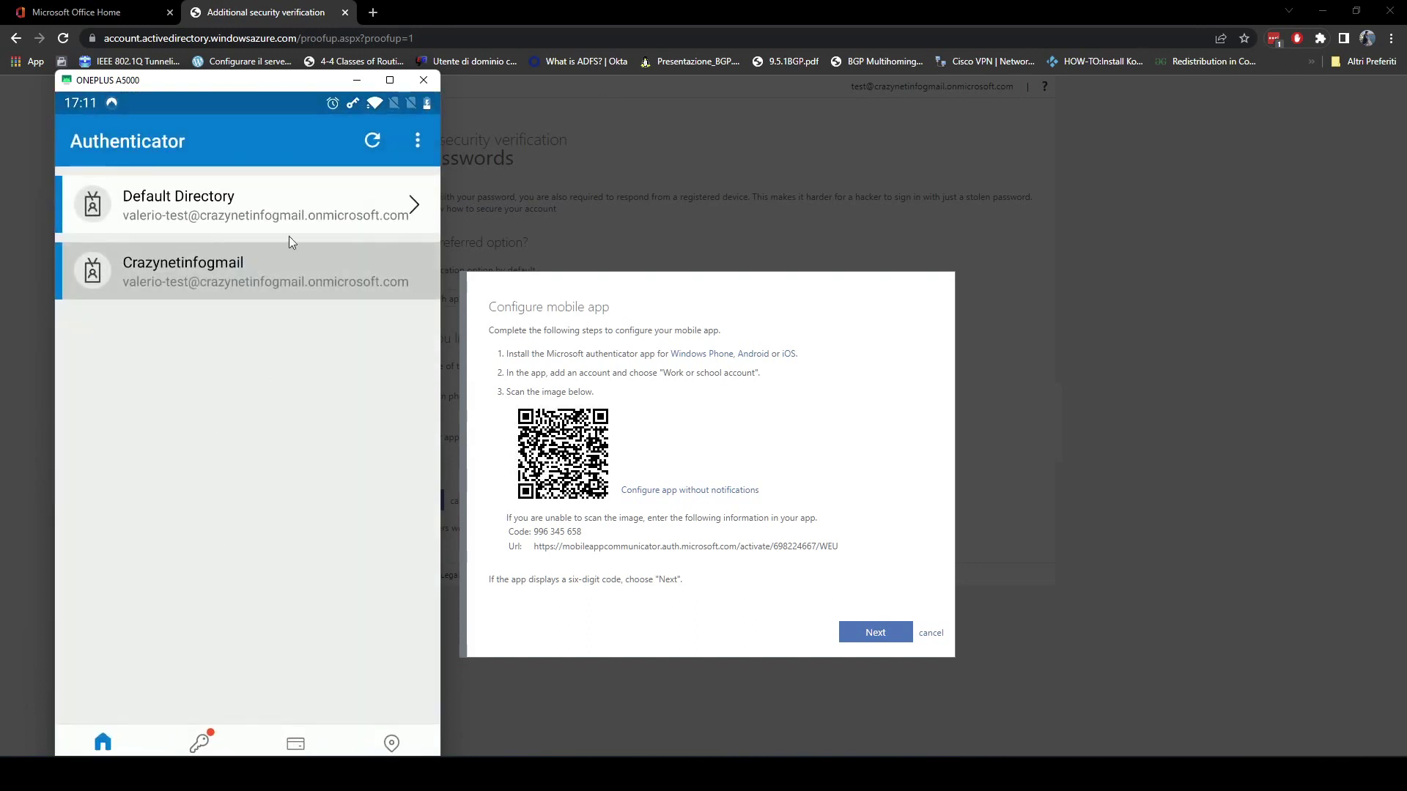
left_click(418, 139)
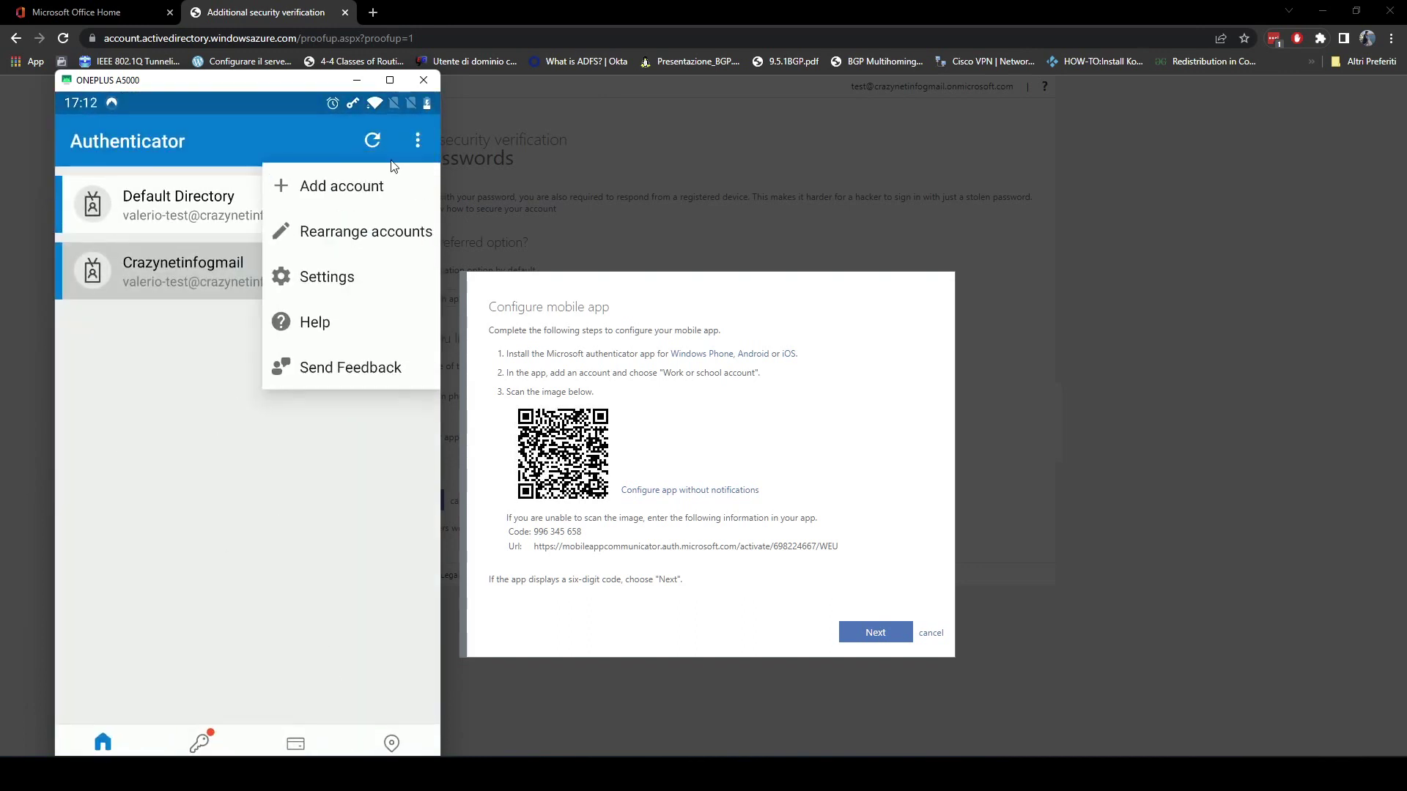
left_click(364, 189)
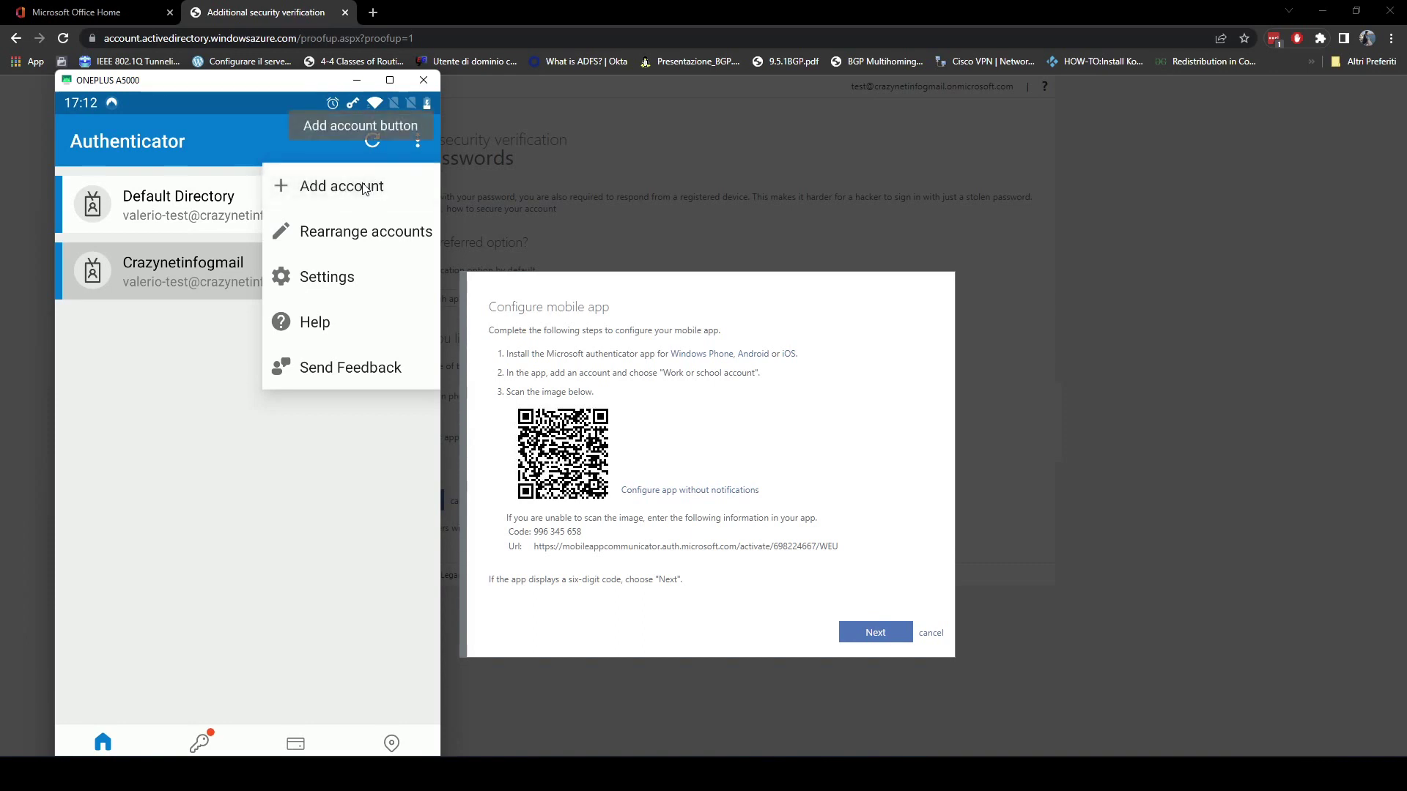
left_click(322, 188)
left_click(246, 276)
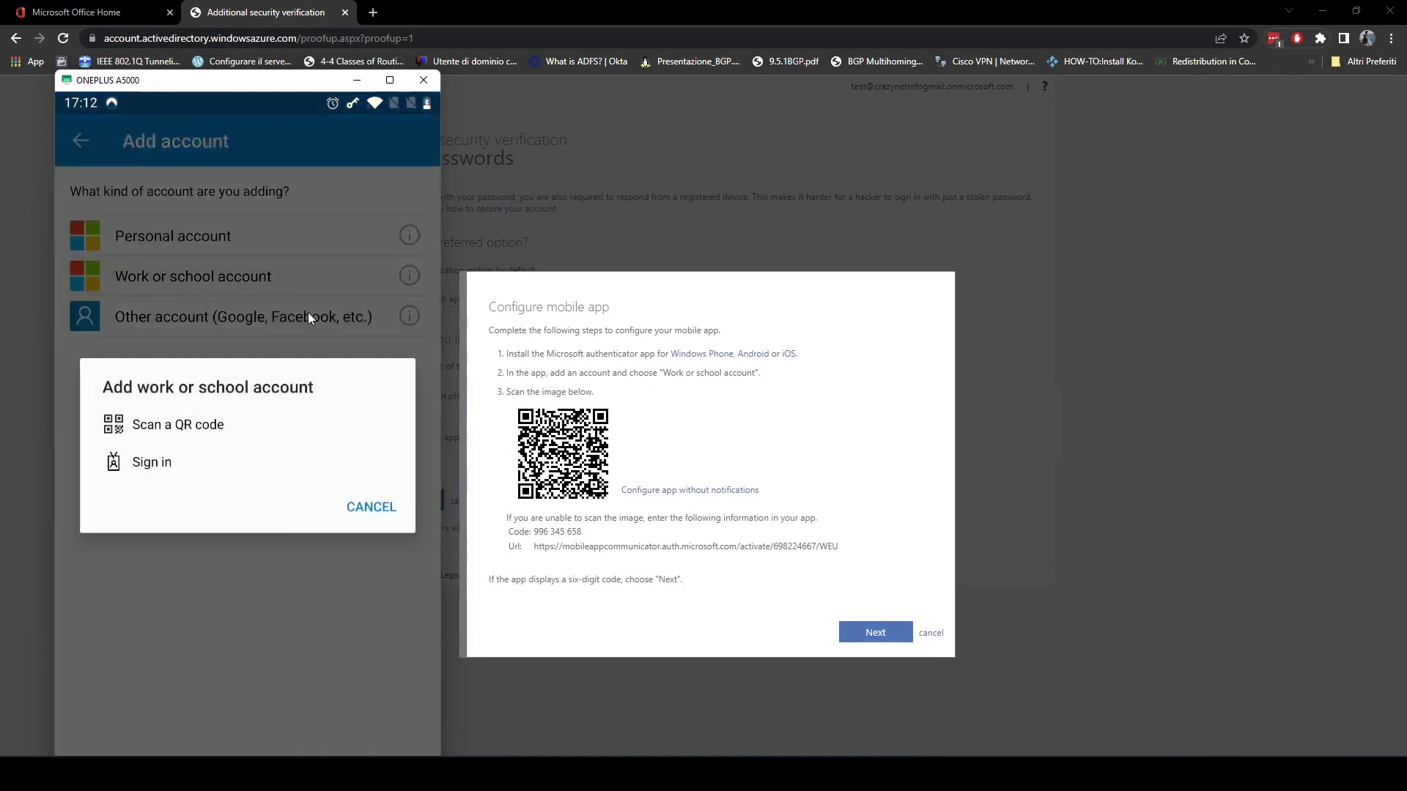
left_click(197, 428)
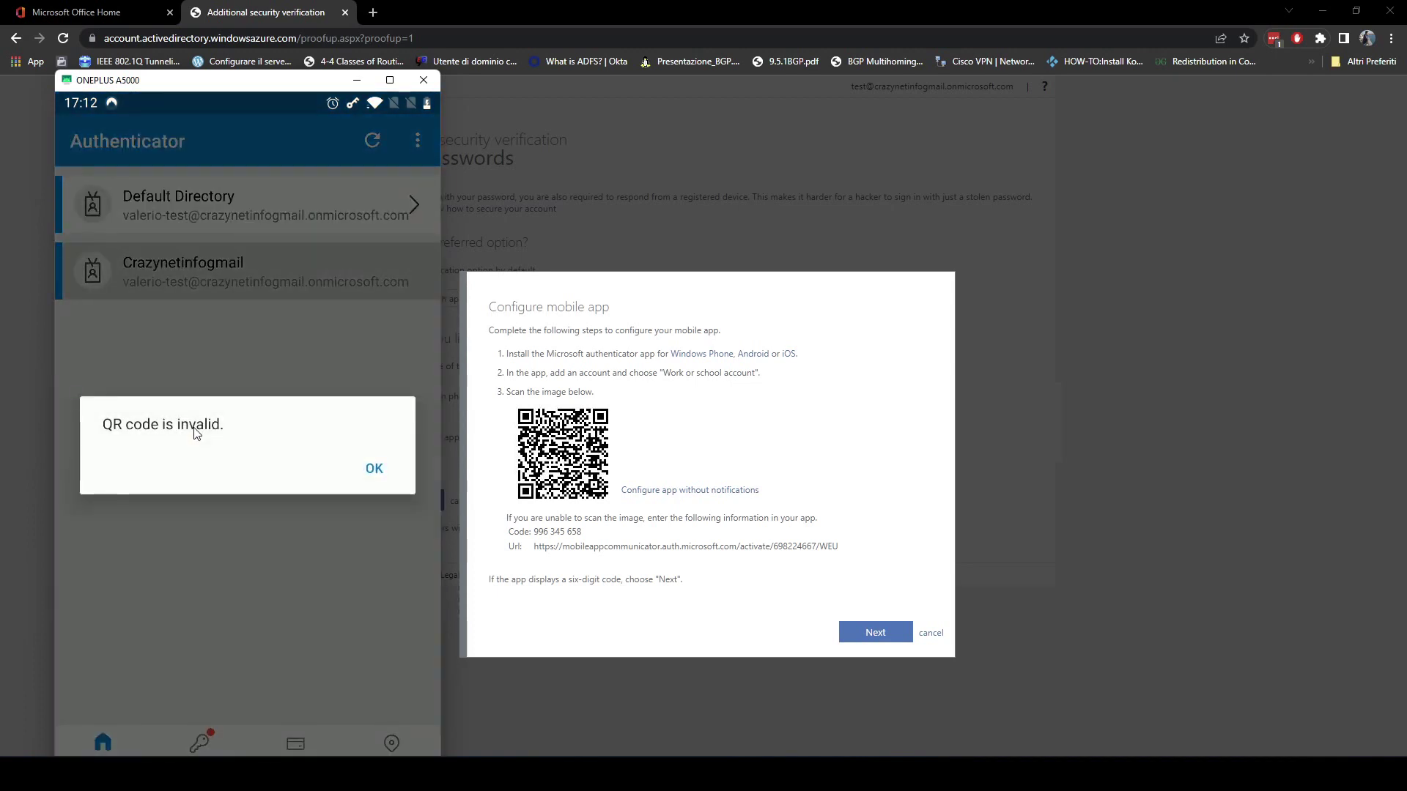
left_click(379, 468)
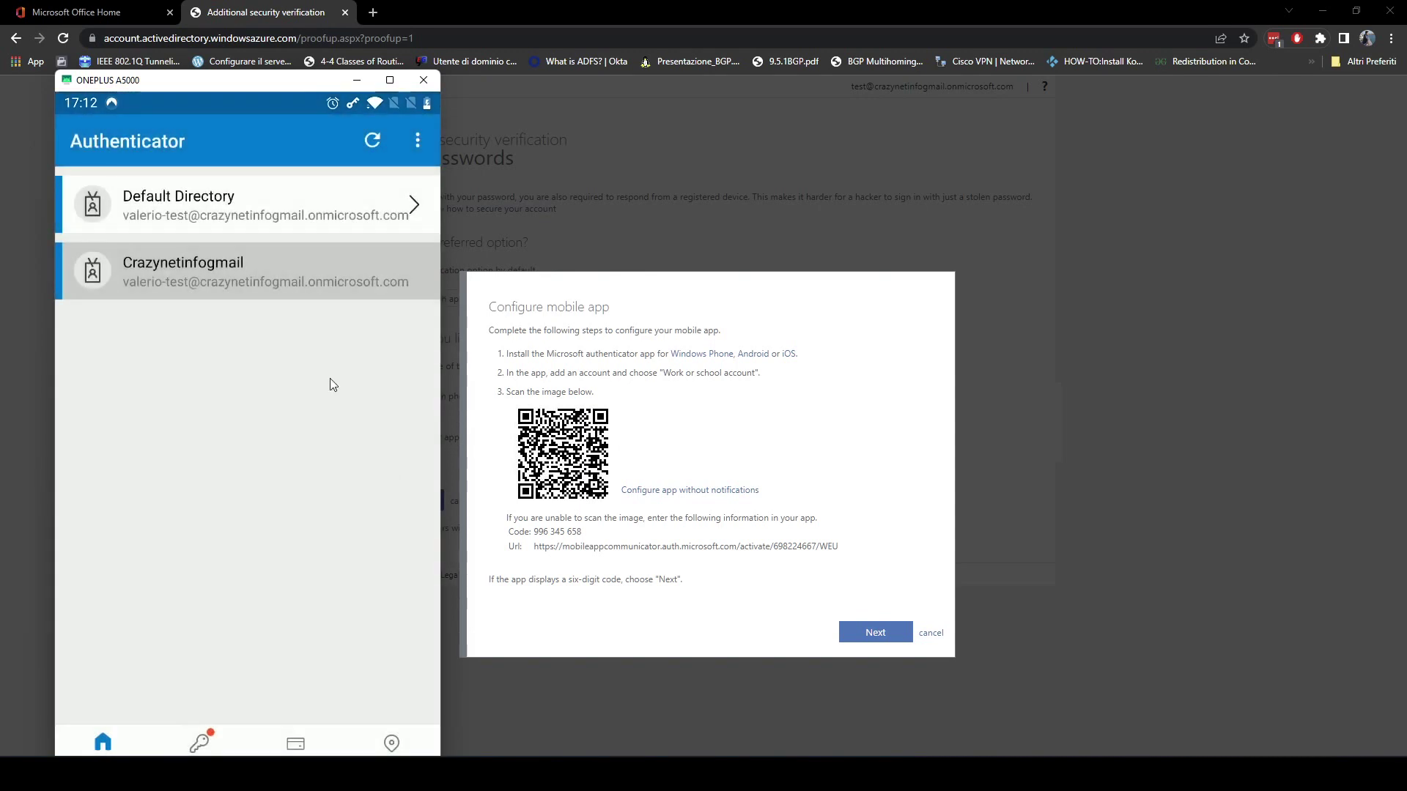
Scan the browser's QR code as a work or school account, open Default Directory, and continue the web setup.
left_click(418, 138)
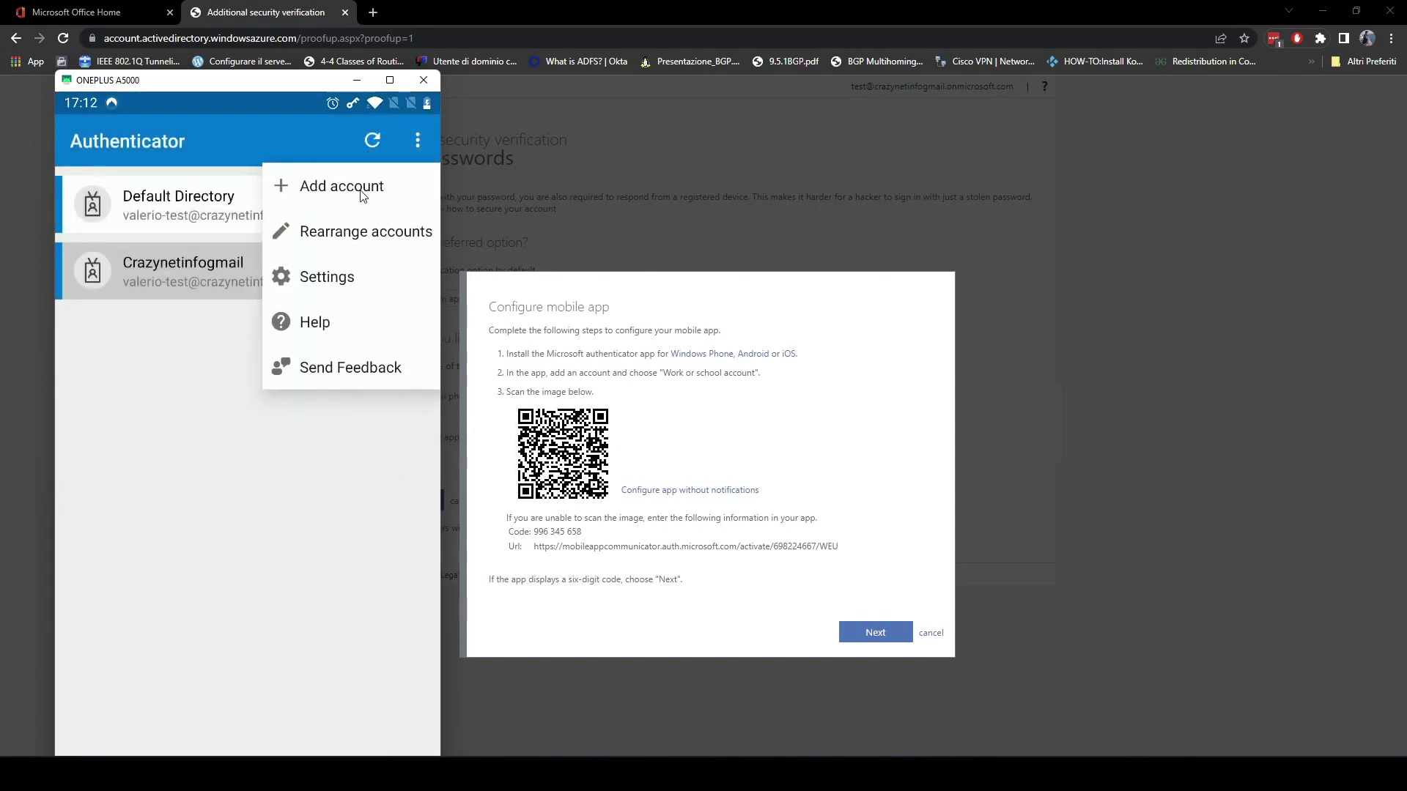
left_click(363, 192)
left_click(274, 275)
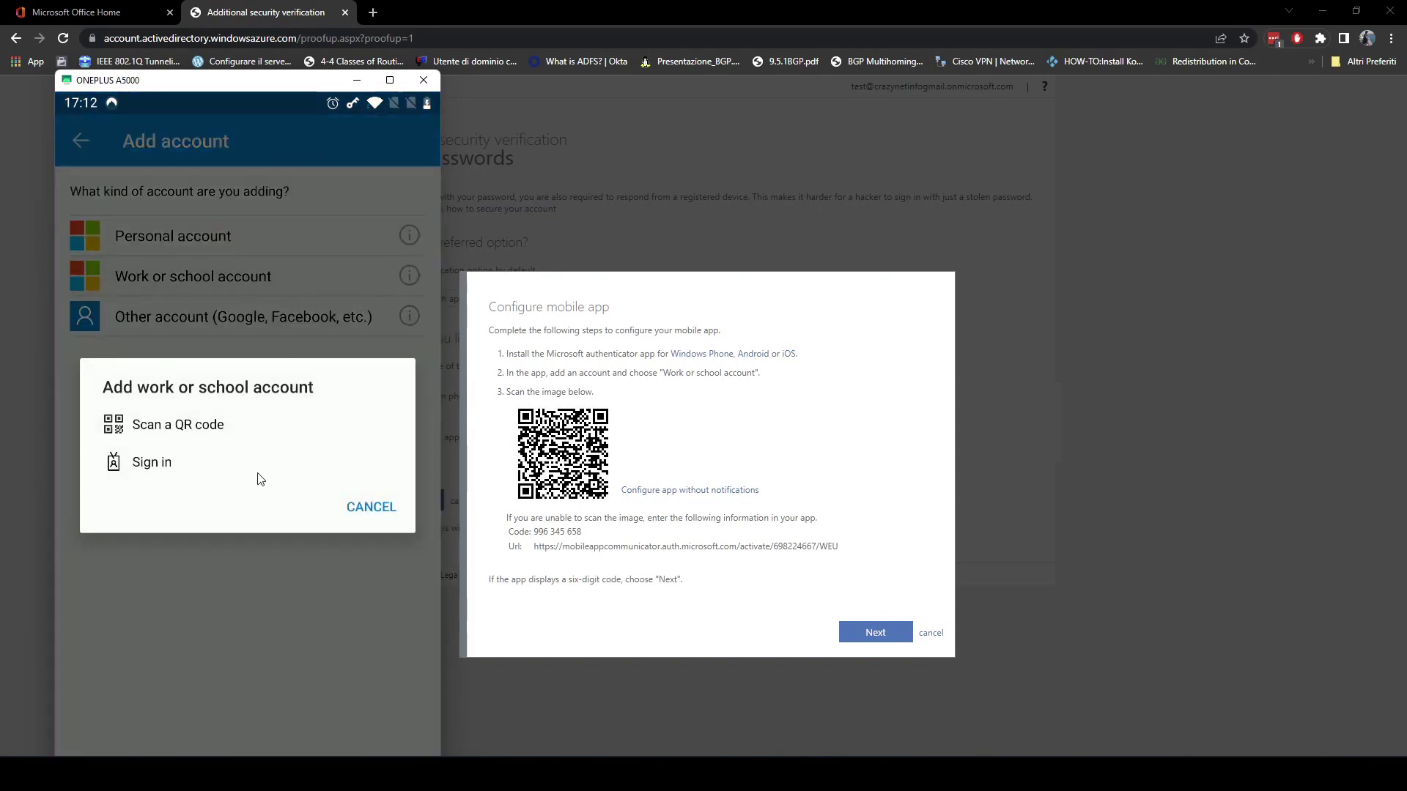
left_click(227, 424)
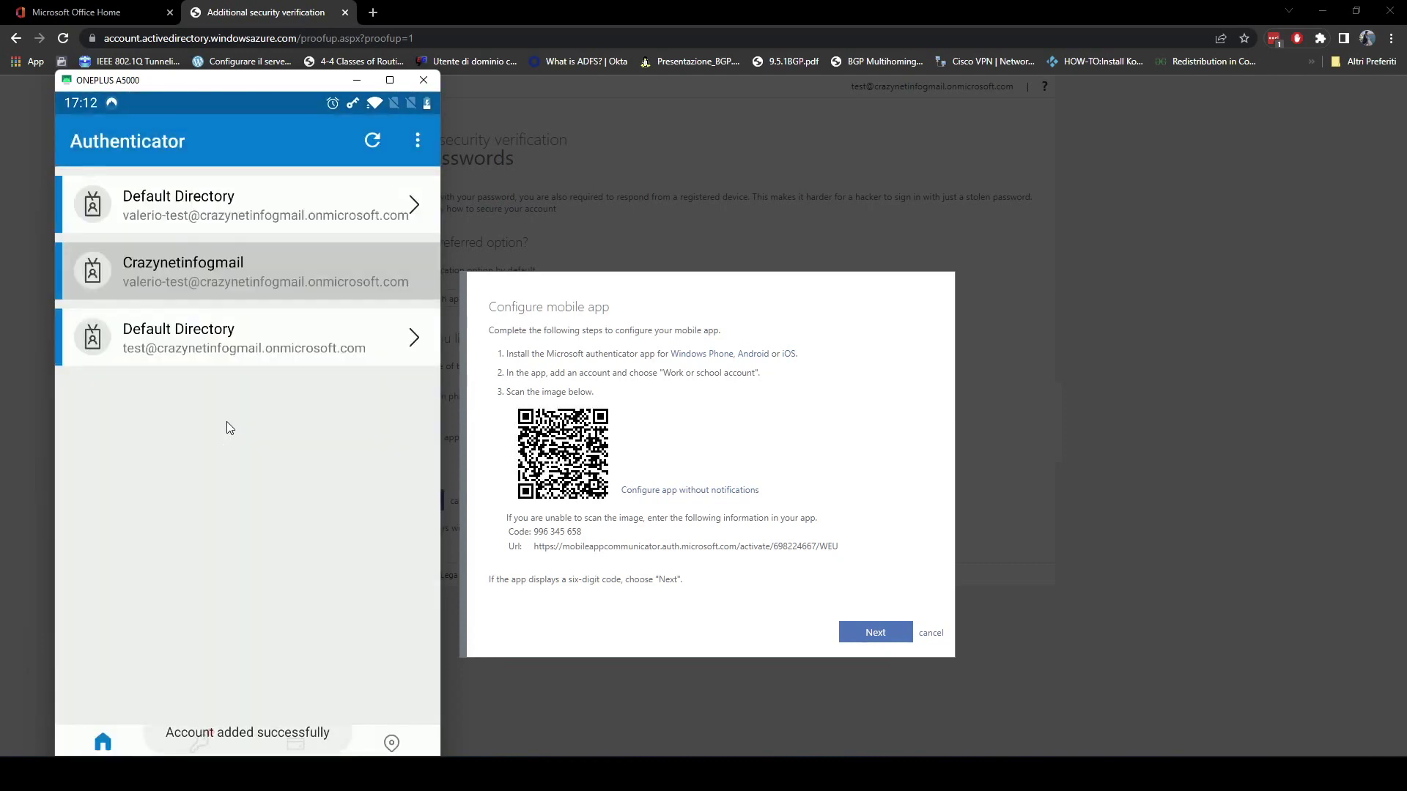
left_click(241, 353)
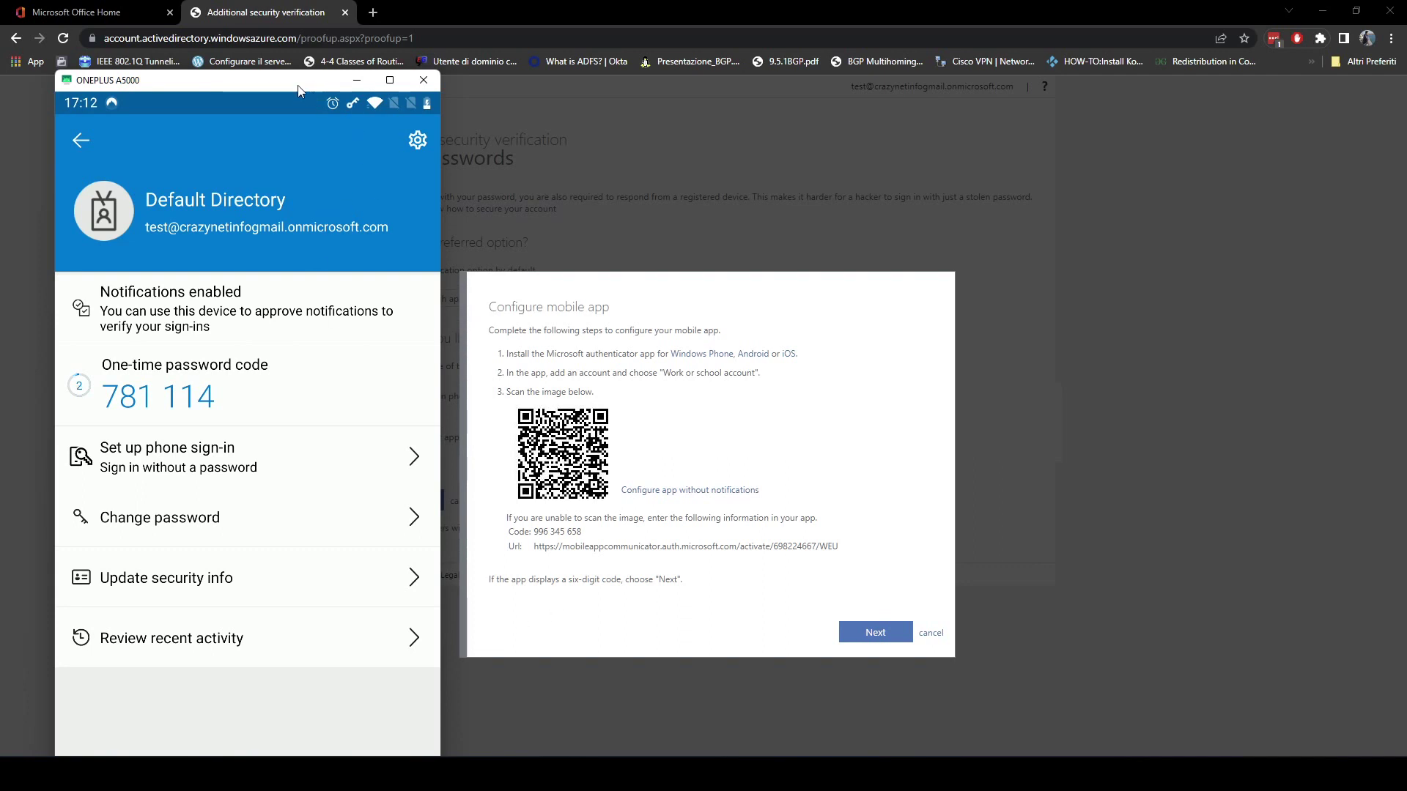
left_click(357, 80)
left_click(880, 633)
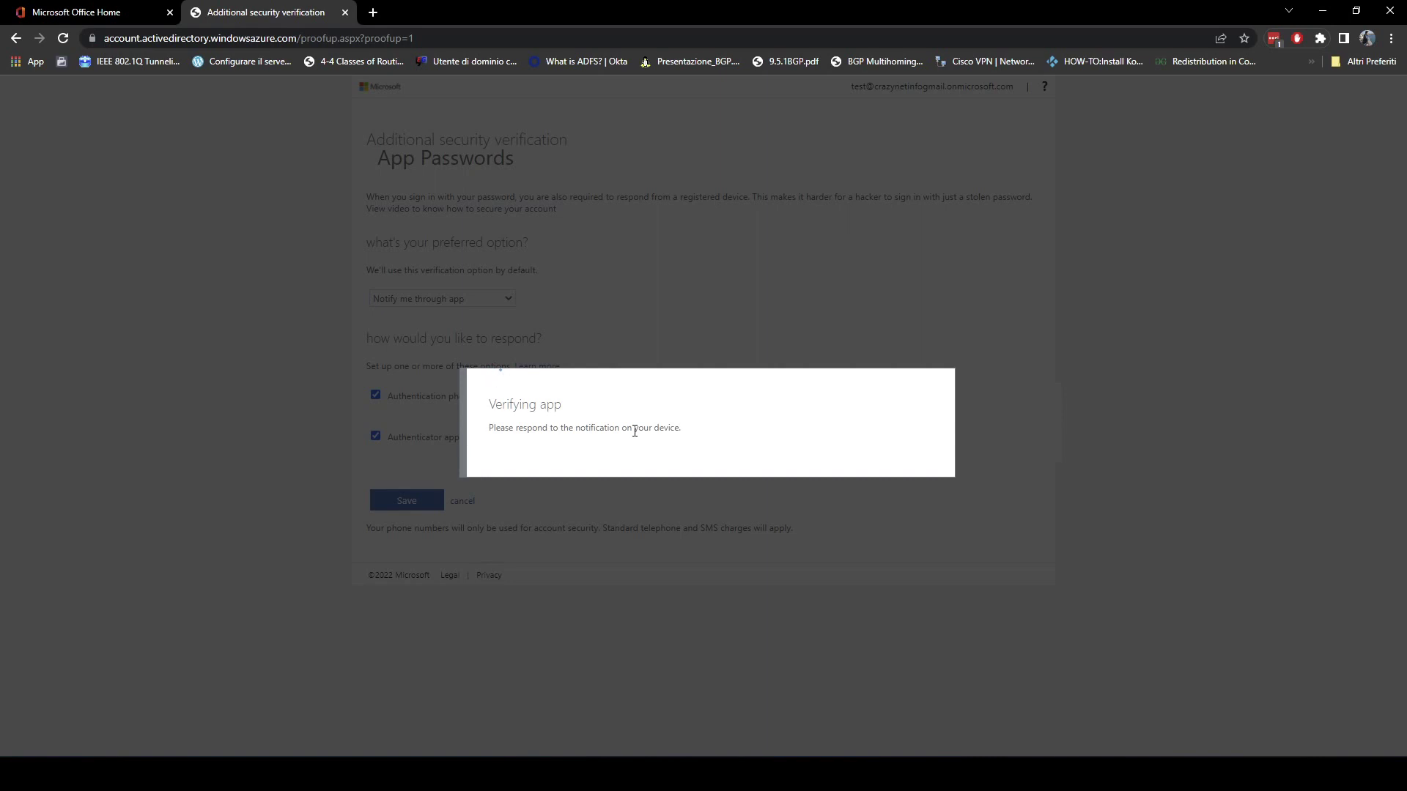
Approve the Default Directory sign-in request in the phone's Authenticator and submit the passcode.
key("alt+Tab")
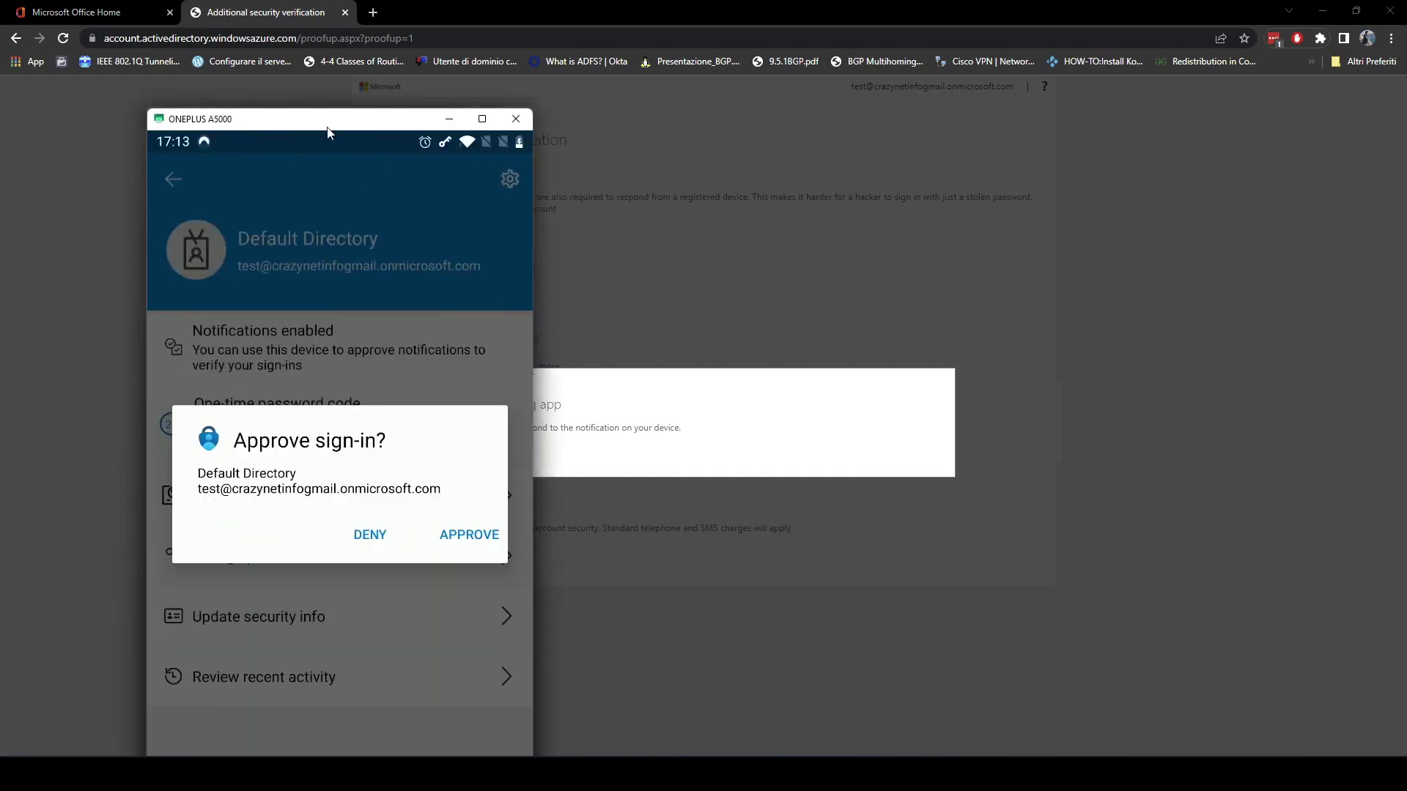
left_click_drag(328, 129, 307, 93)
left_click(452, 501)
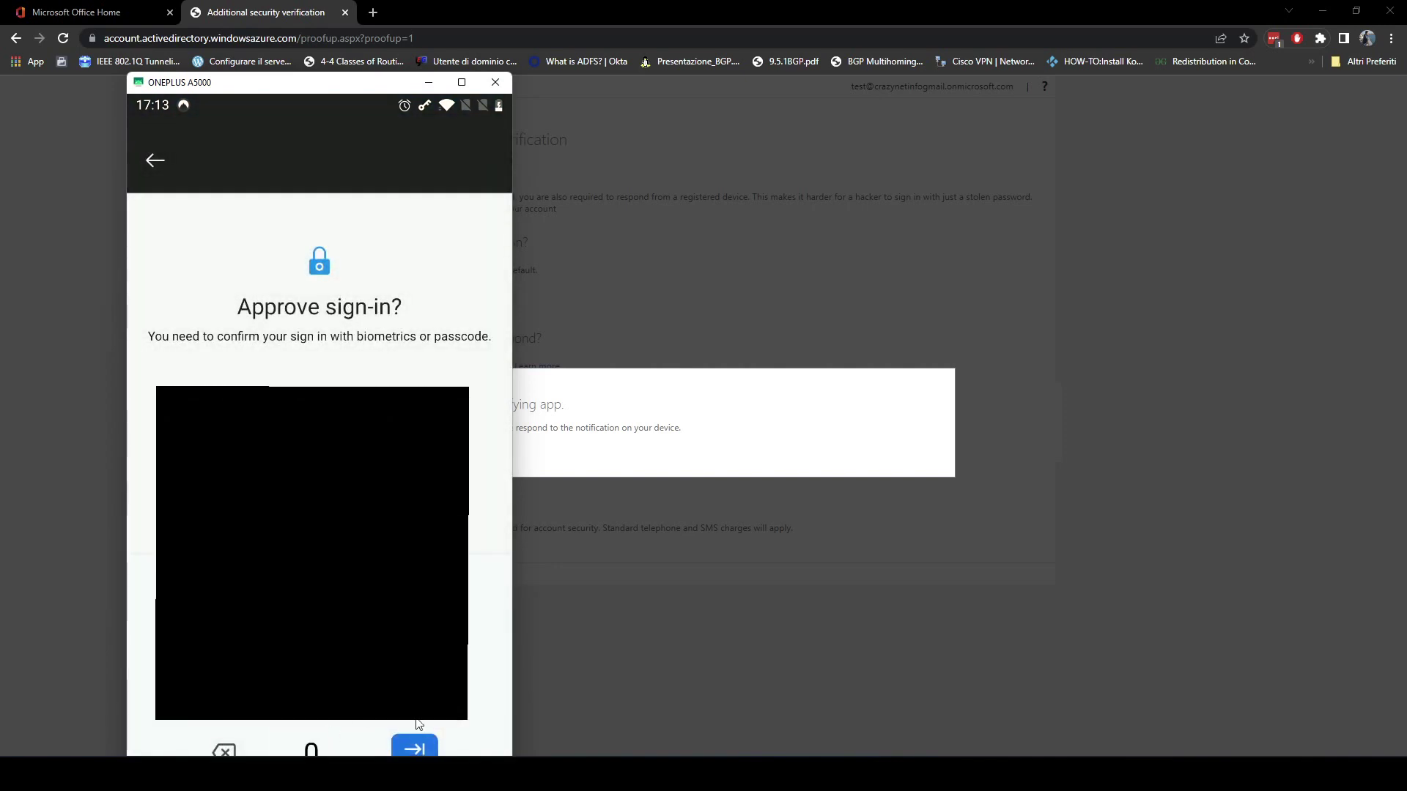
left_click(414, 747)
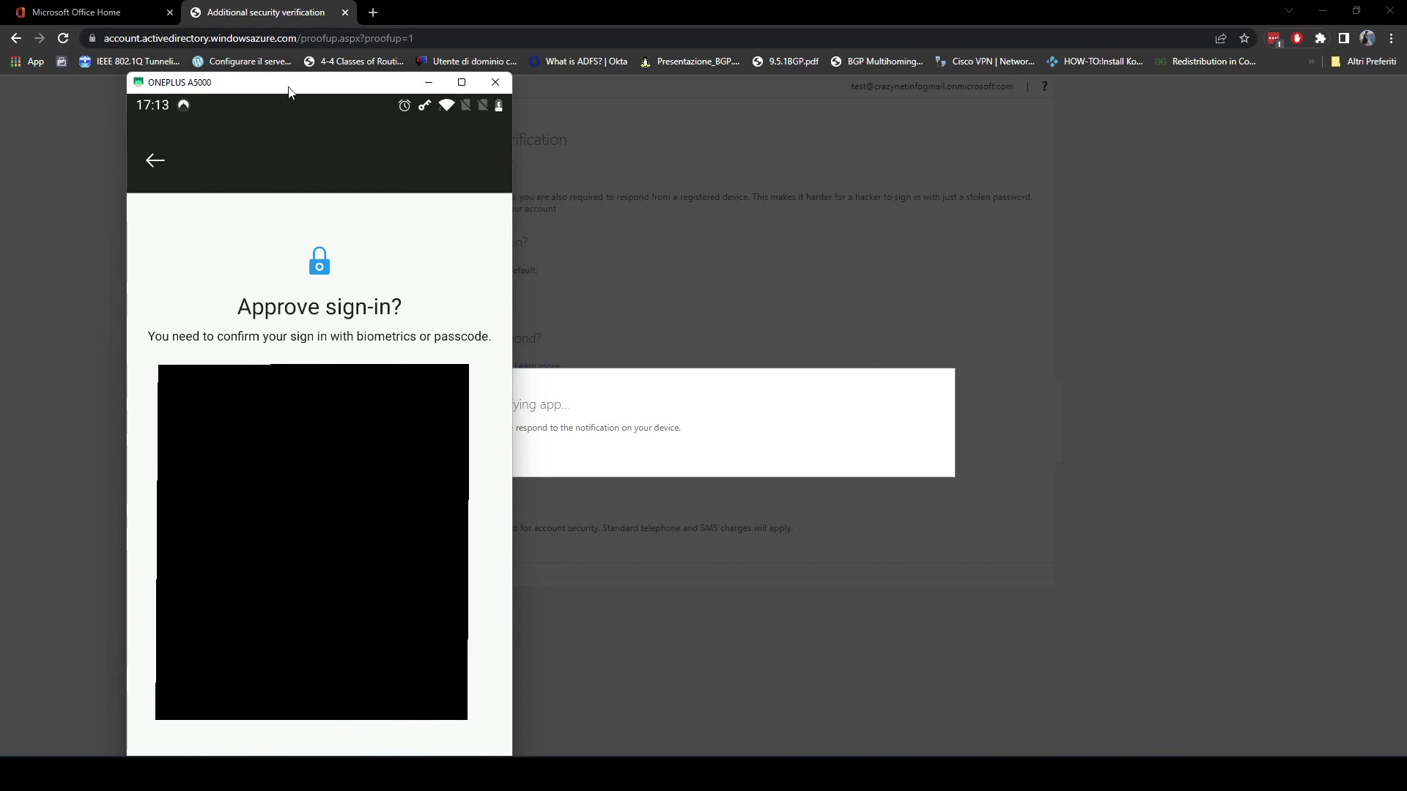
Unlock Authenticator with the screen-lock PIN and return to the security verification page.
left_click_drag(288, 92, 276, 63)
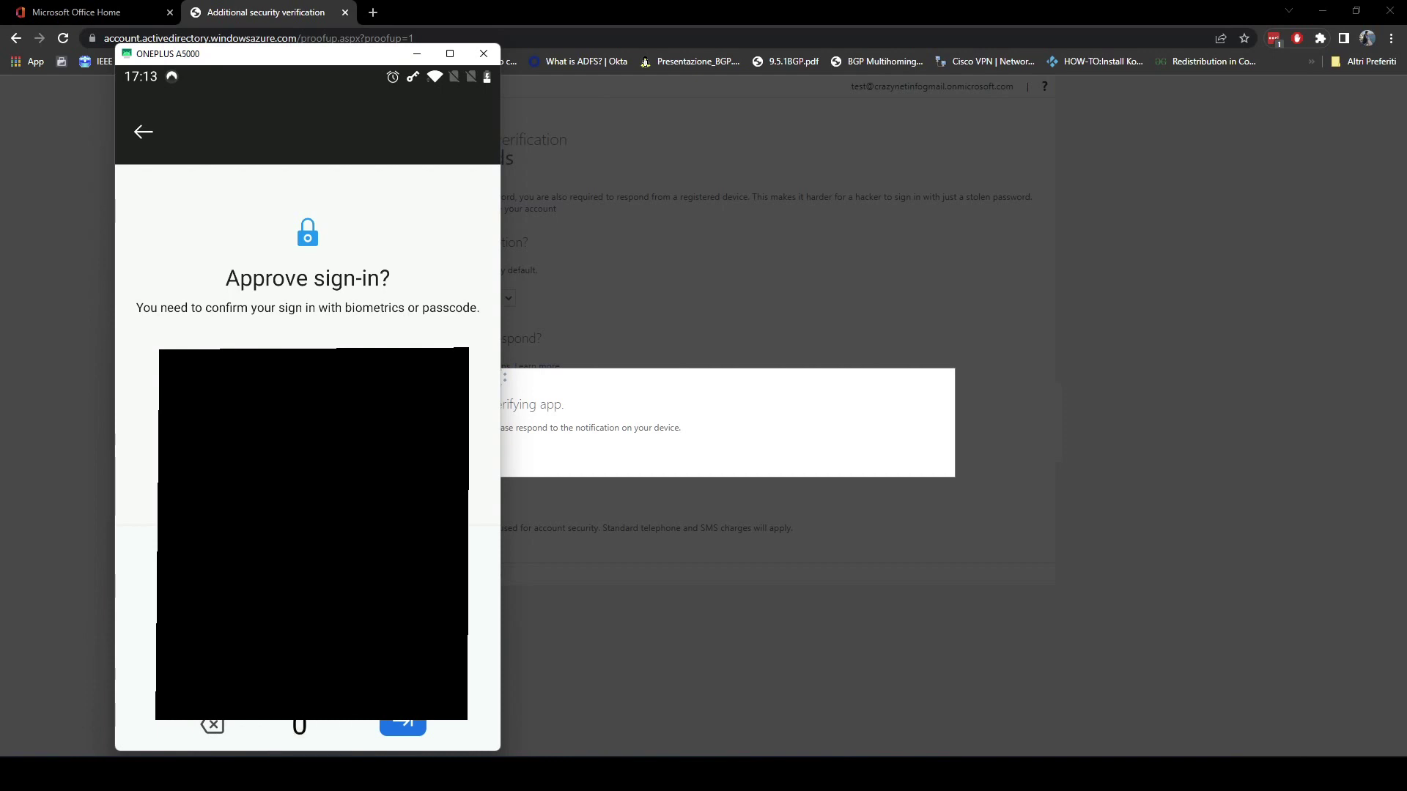
left_click(409, 721)
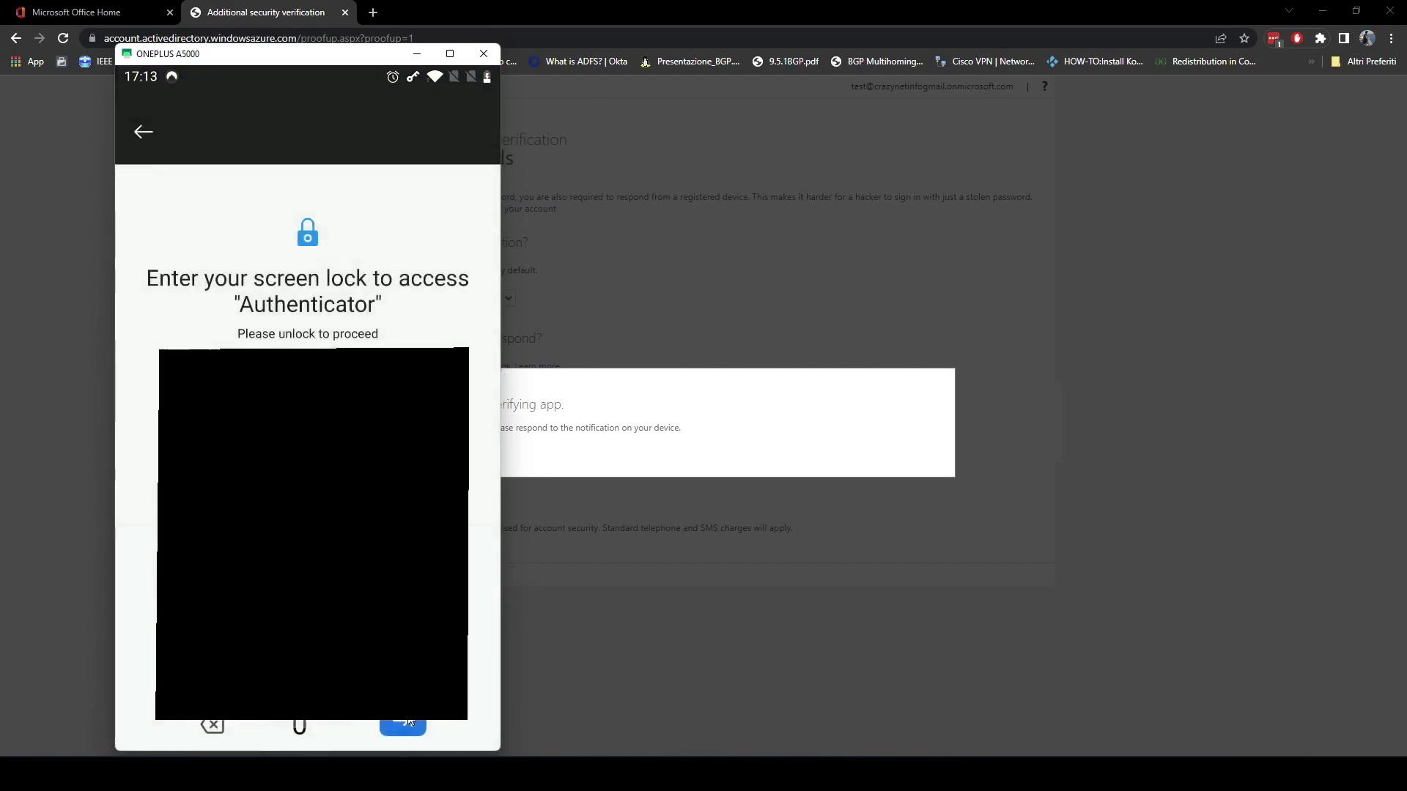
left_click(302, 727)
left_click(404, 719)
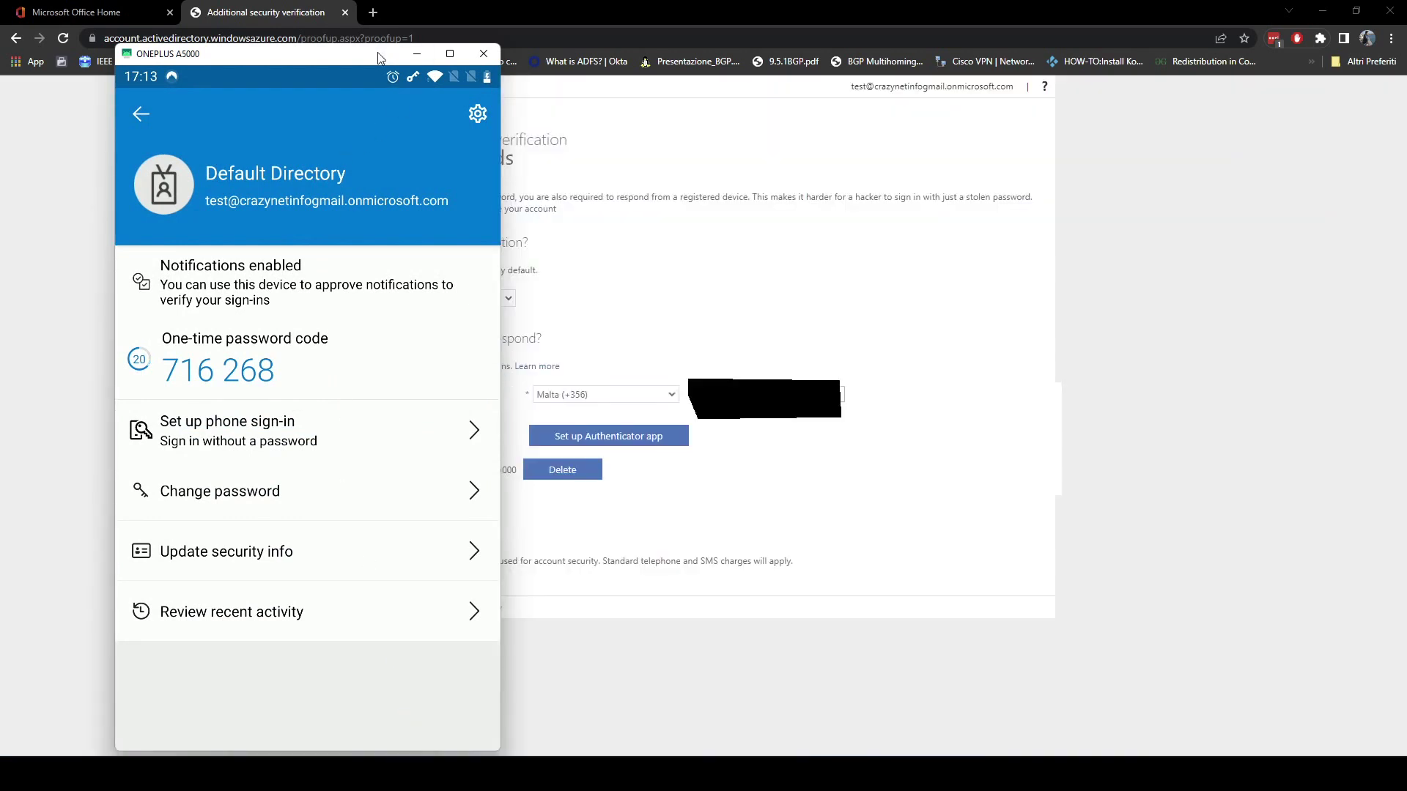
left_click(417, 53)
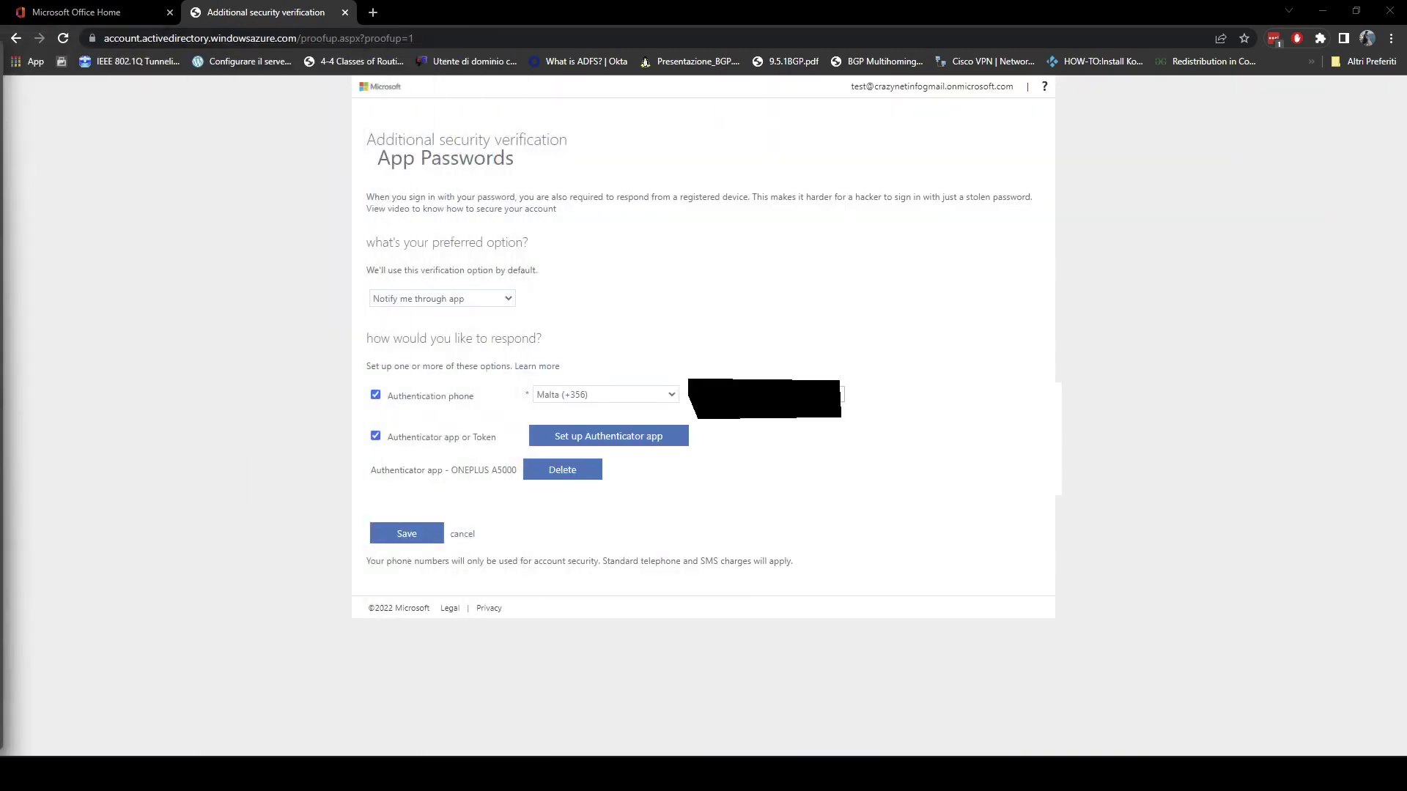
Save app notification as preferred, verify it with a phone approval plus passcode and screen lock, and dismiss the success message.
left_click(417, 544)
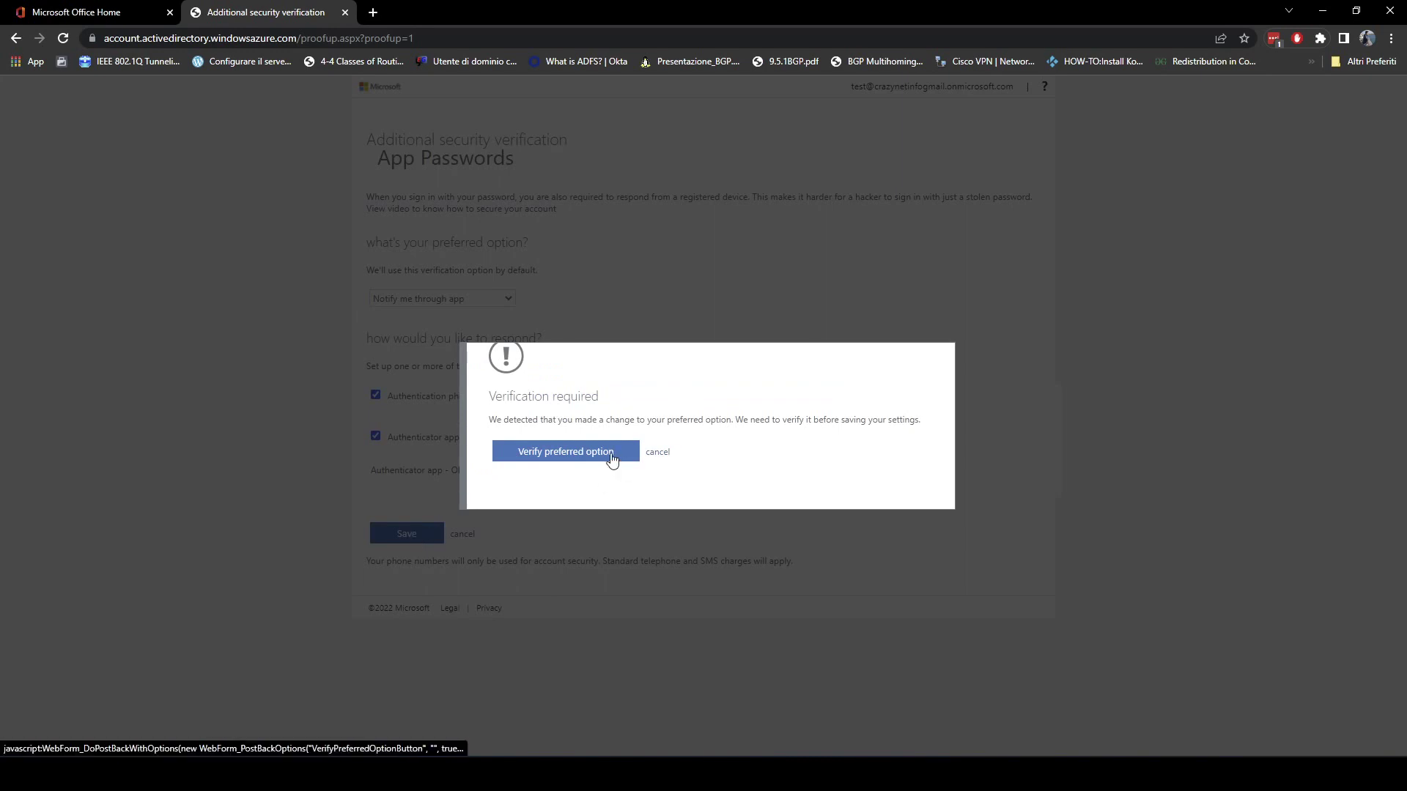
left_click(612, 457)
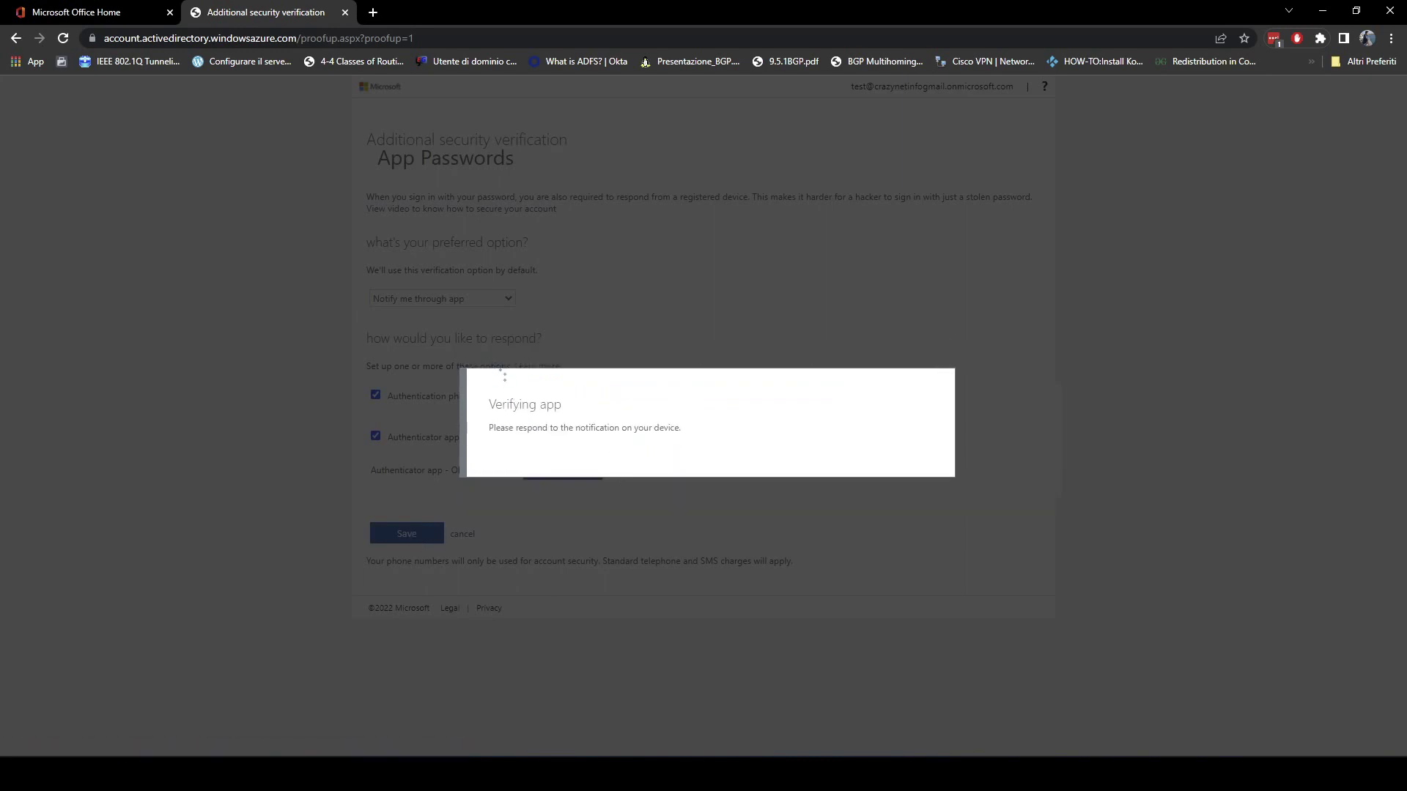
key("alt+Tab")
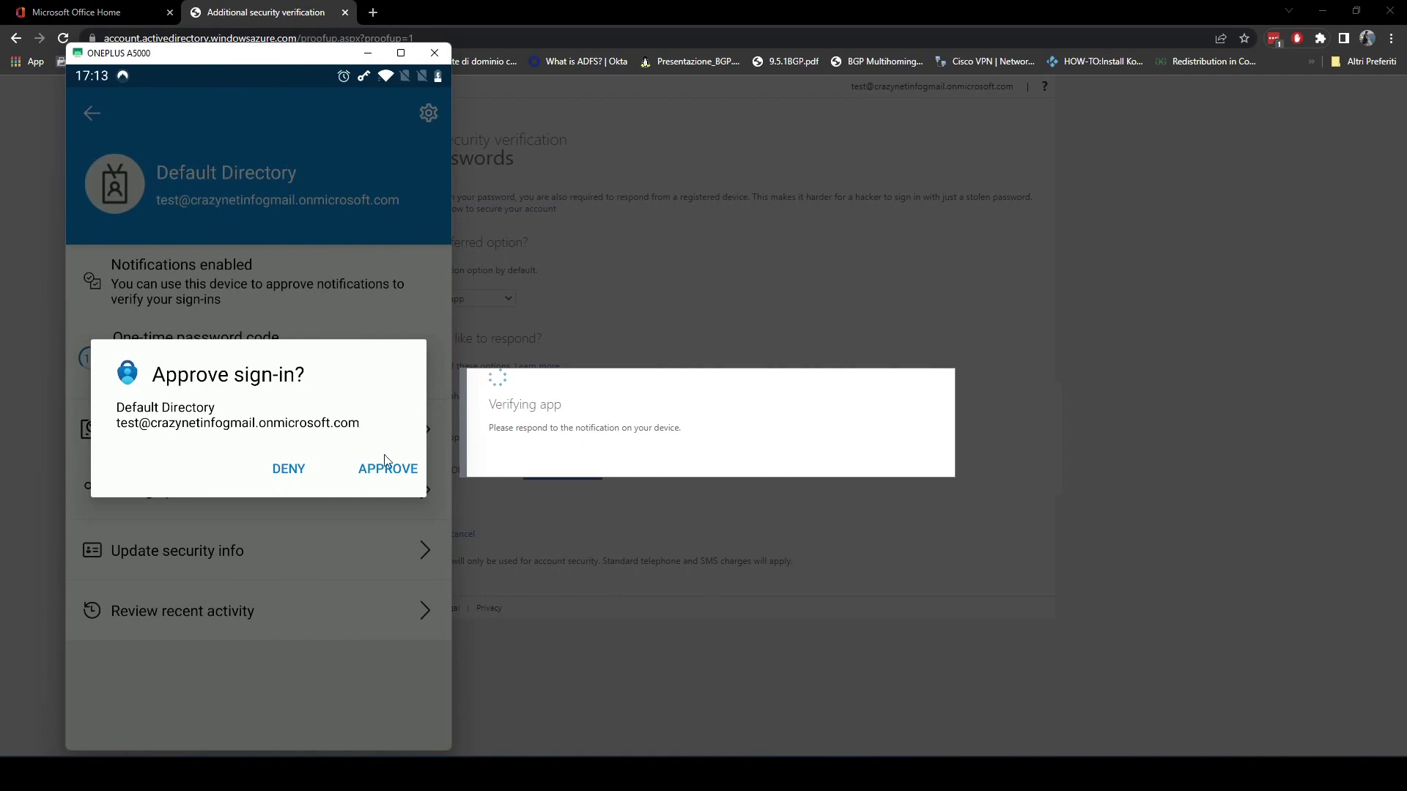
left_click(389, 470)
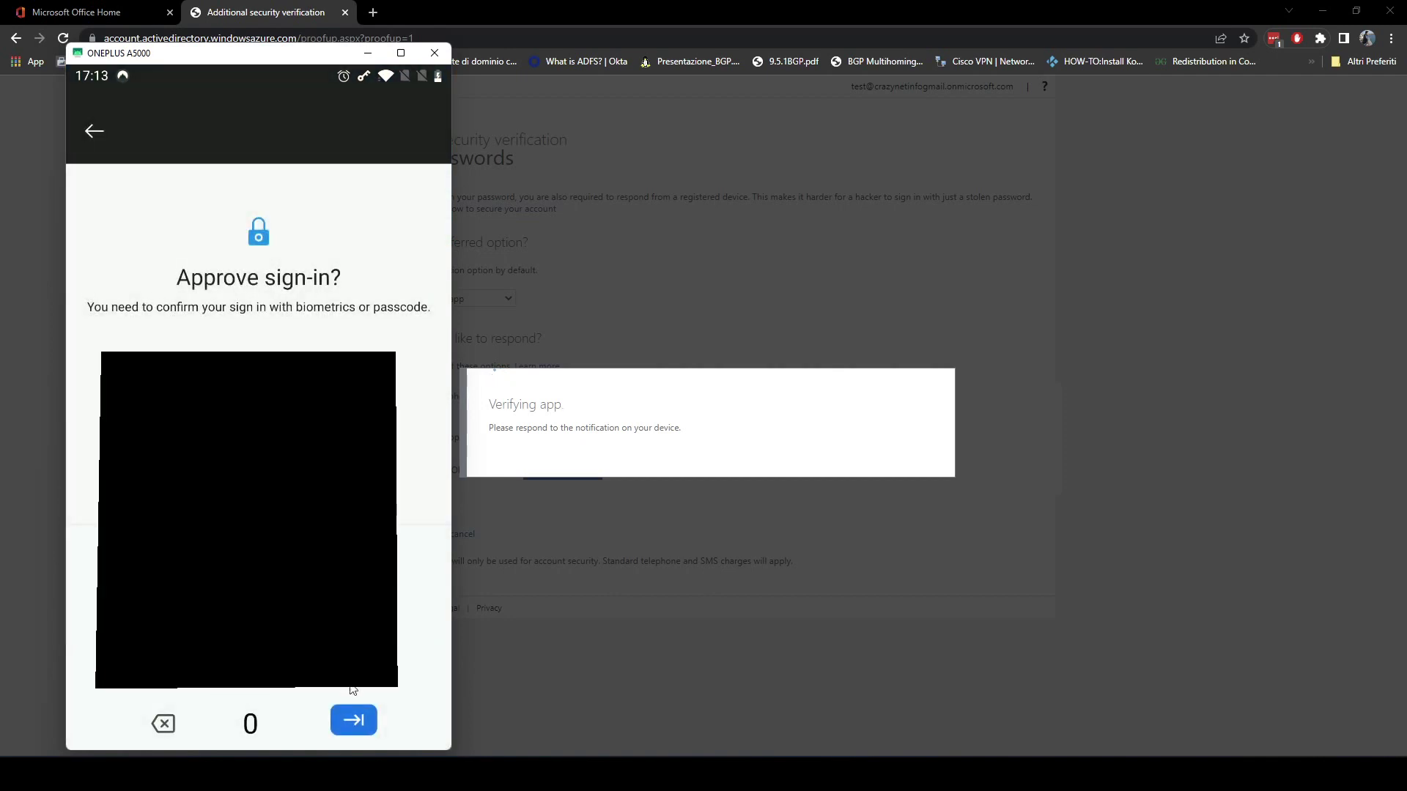
left_click(359, 715)
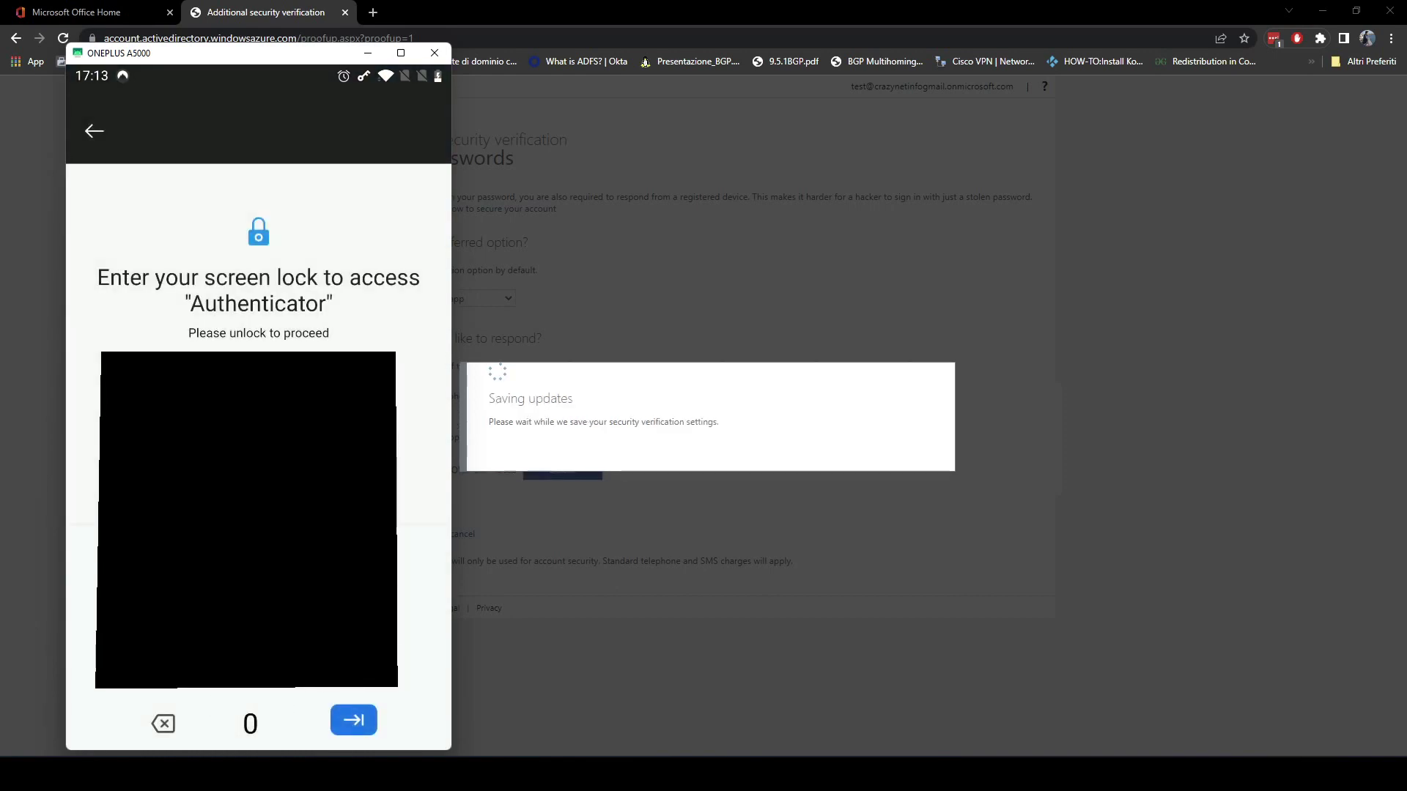
left_click(362, 723)
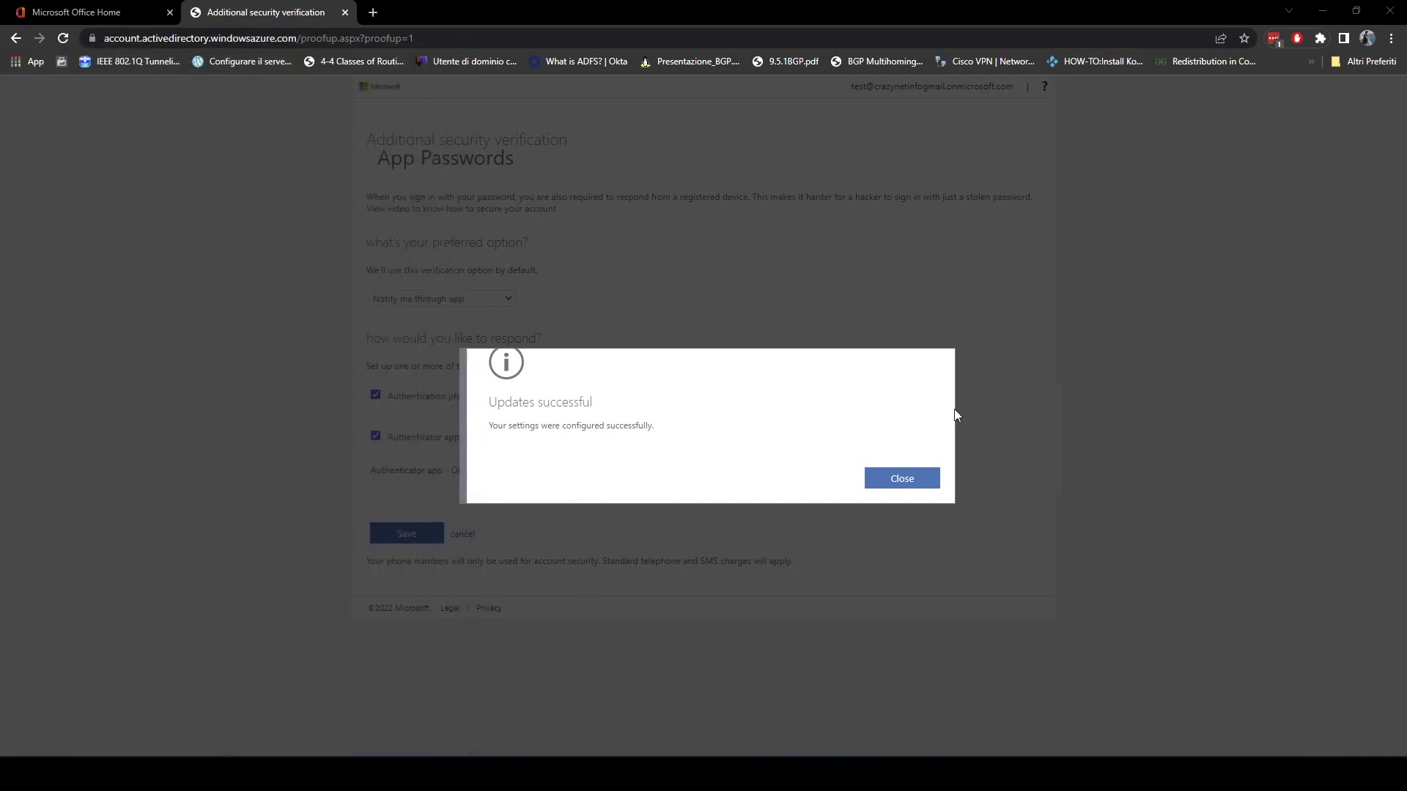
left_click(931, 478)
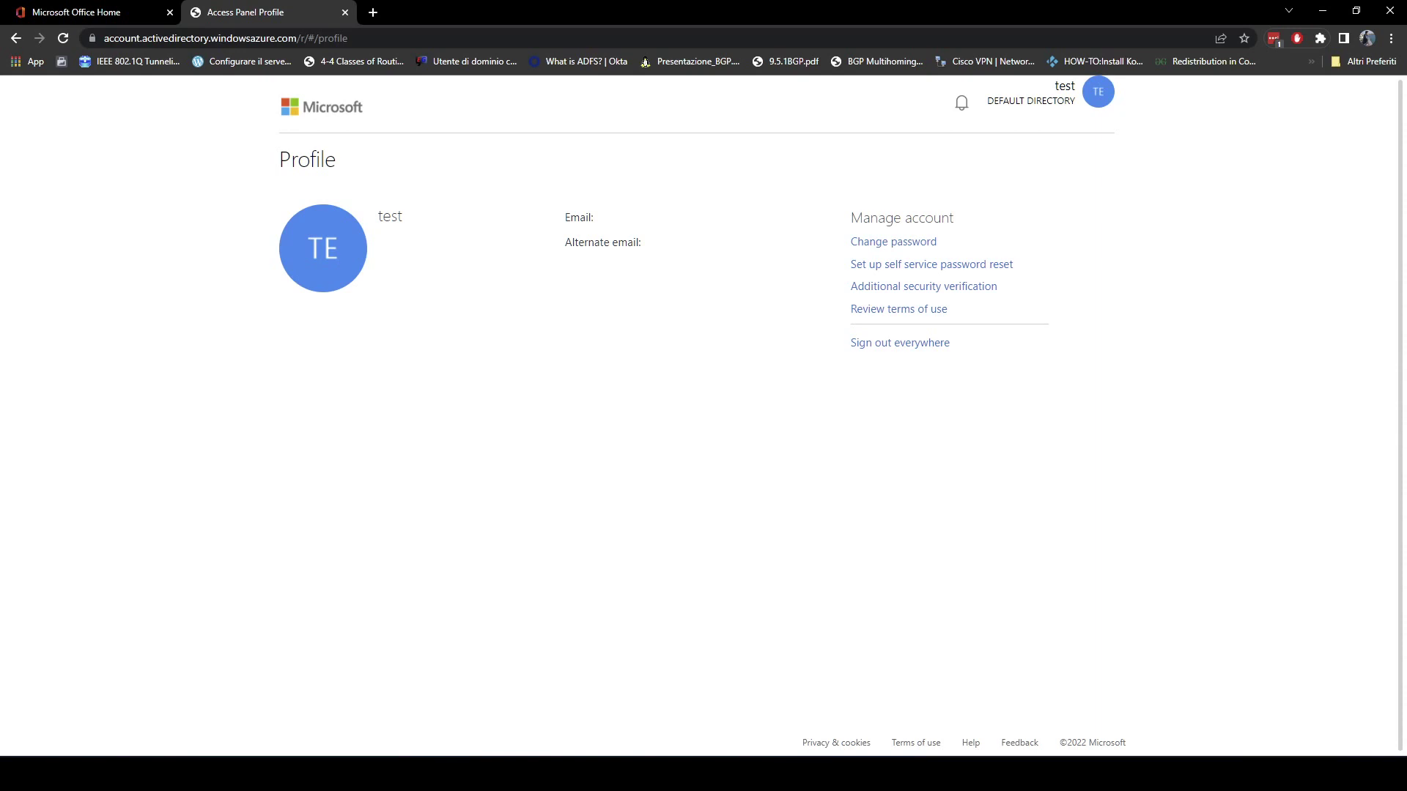
Sign the test account out of Office from the account menu on the Office Home tab.
left_click(164, 6)
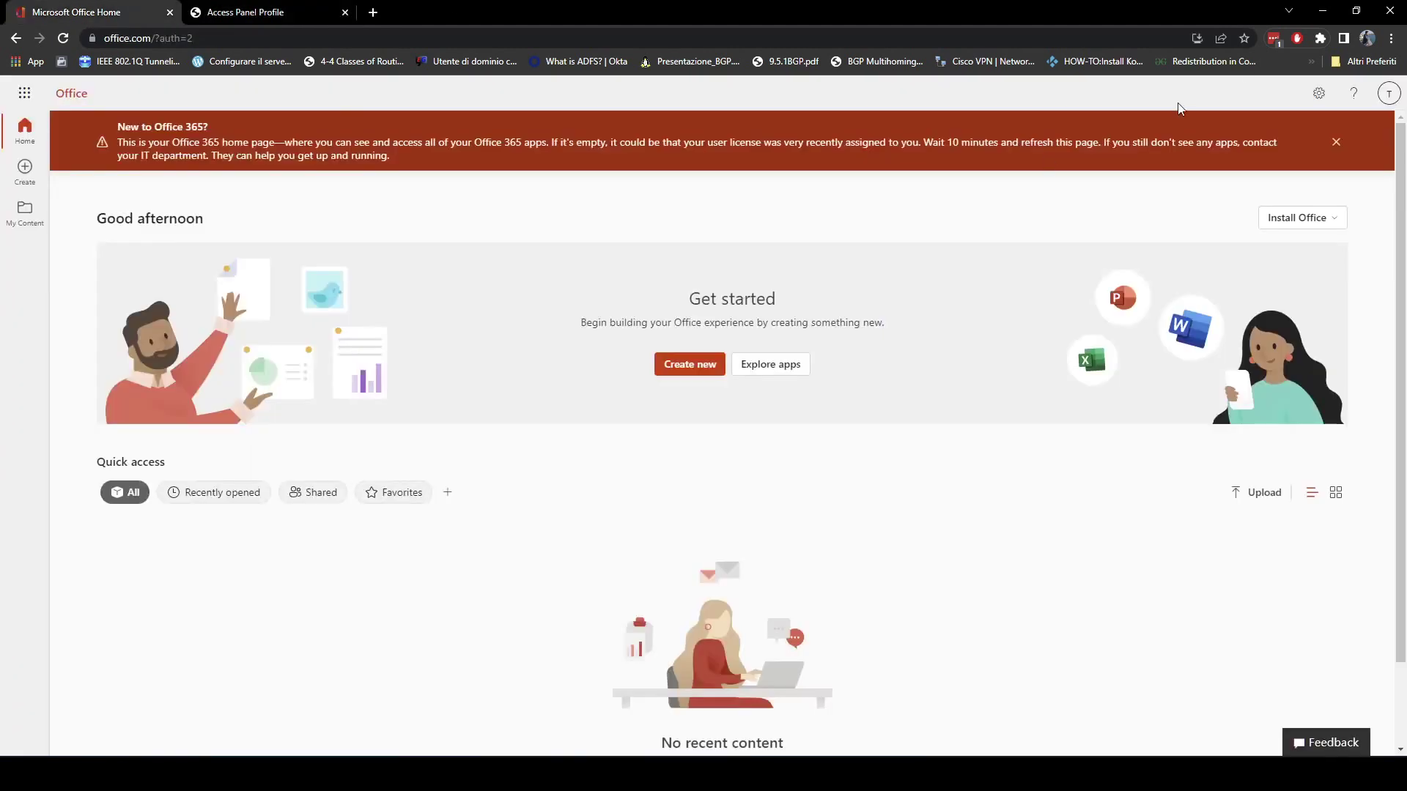
left_click(1386, 93)
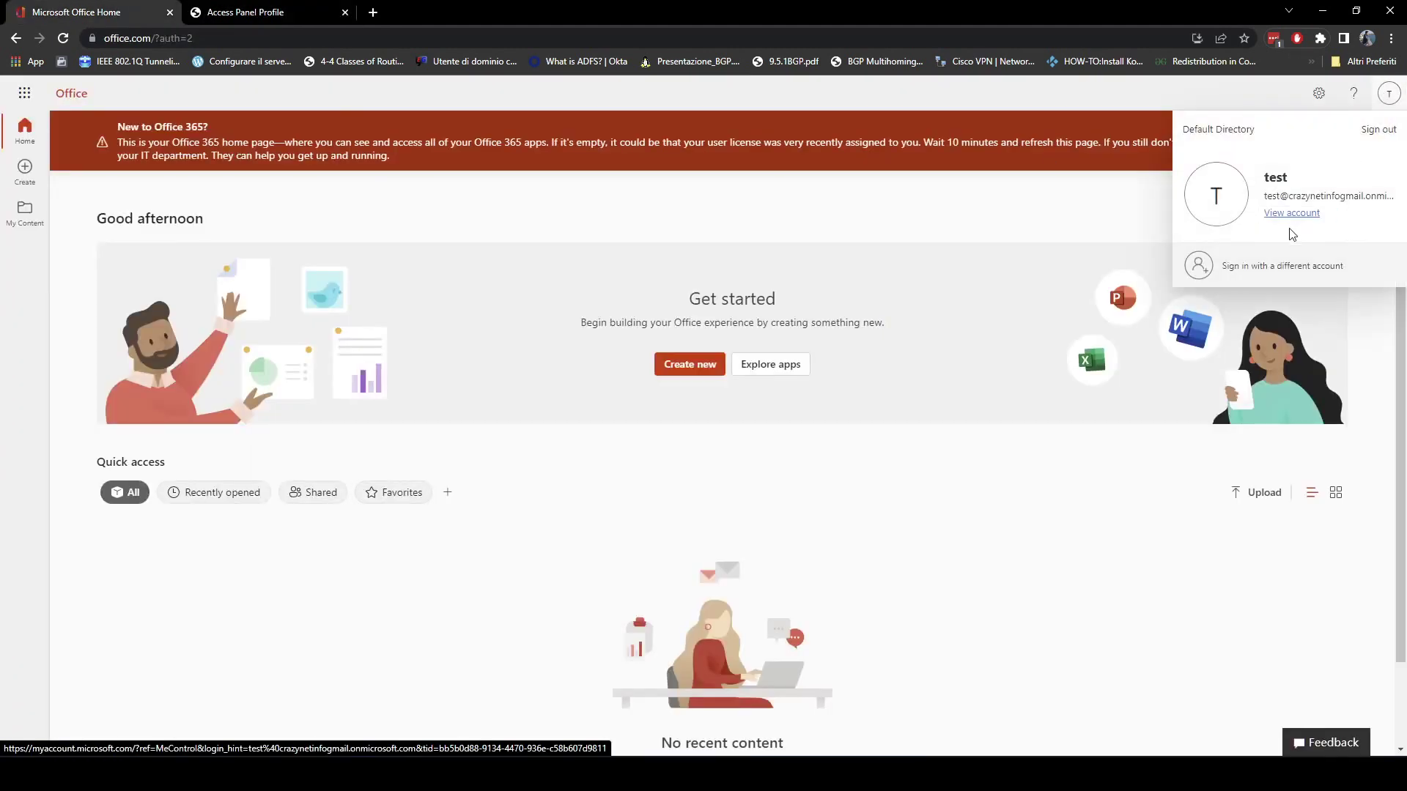
left_click(1377, 129)
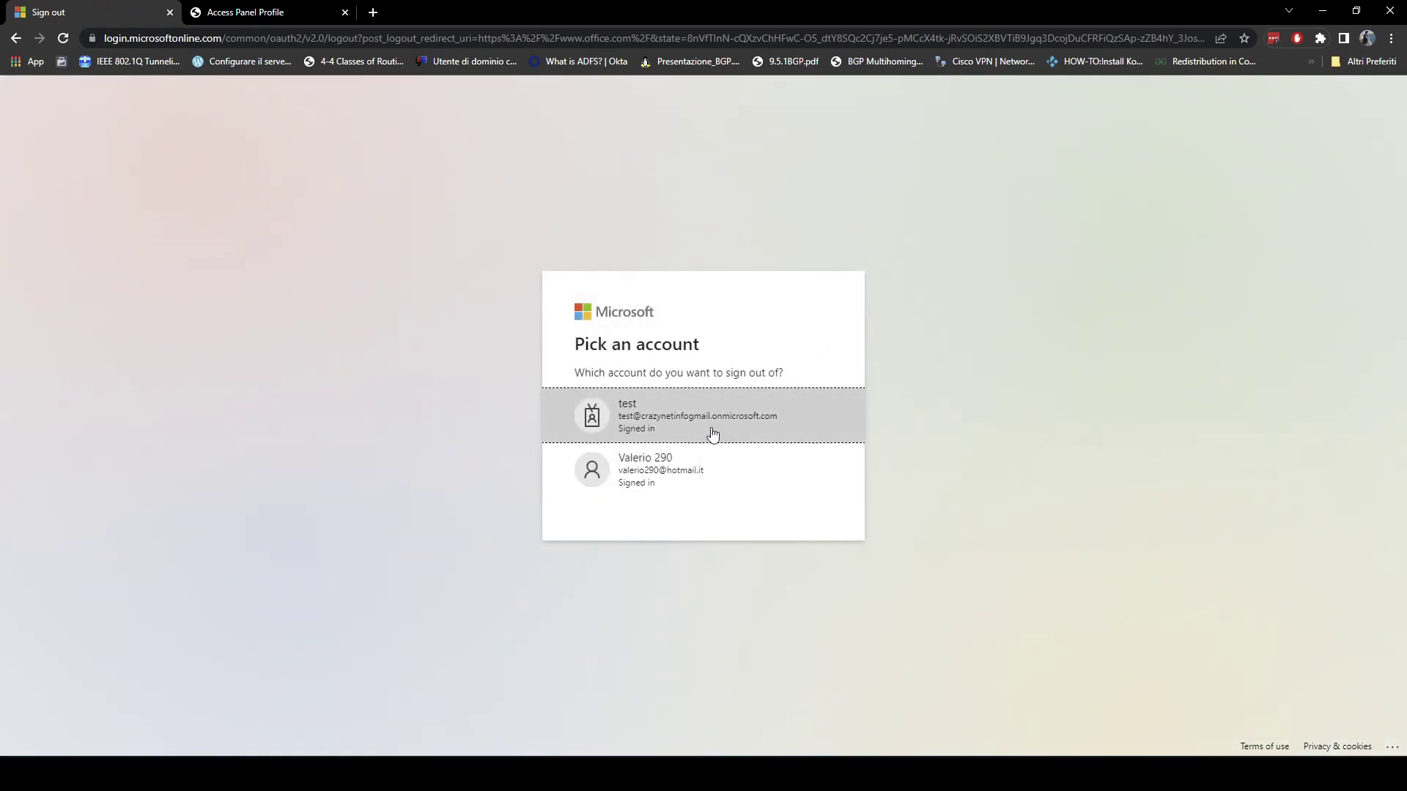
left_click(725, 430)
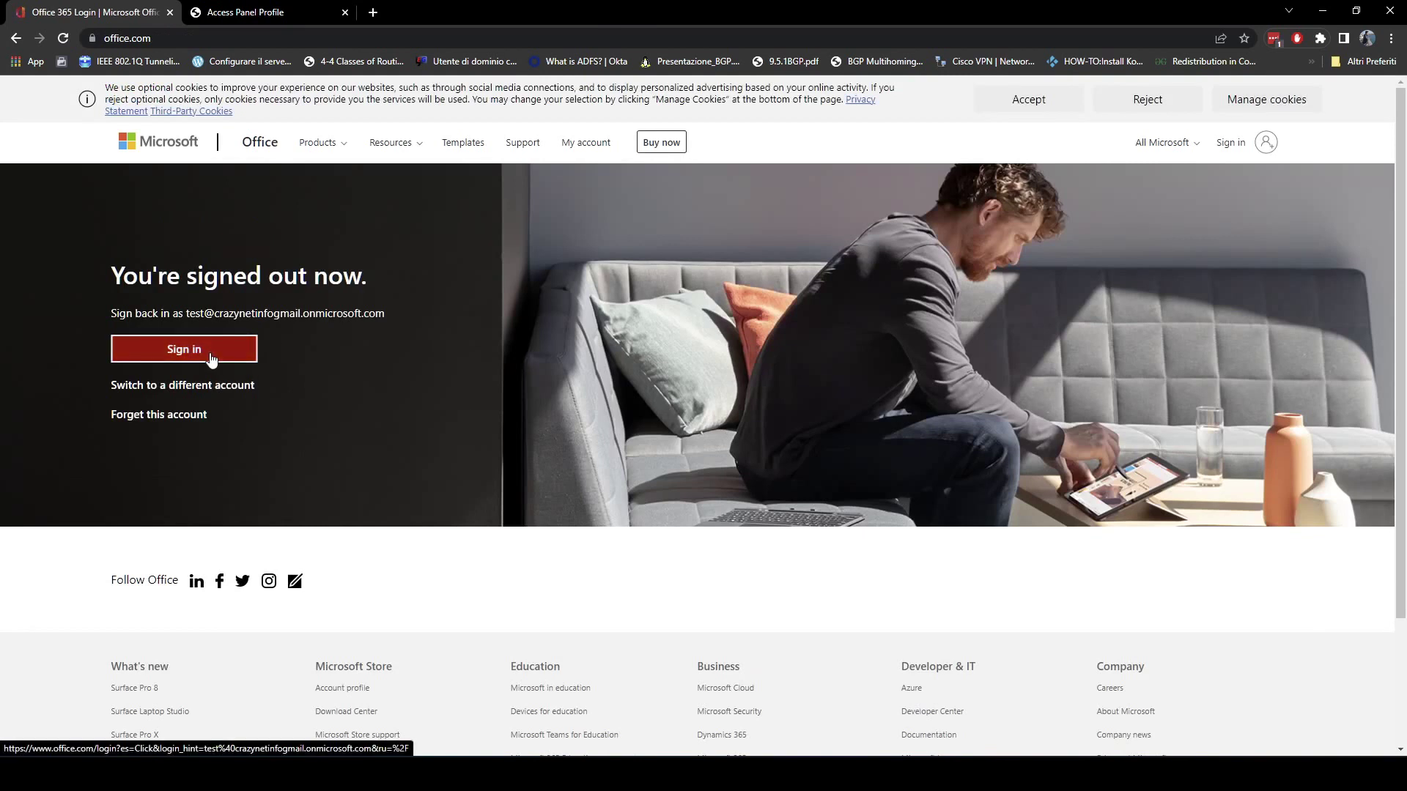
Start signing in again, pick the test account and enter its password.
left_click(208, 352)
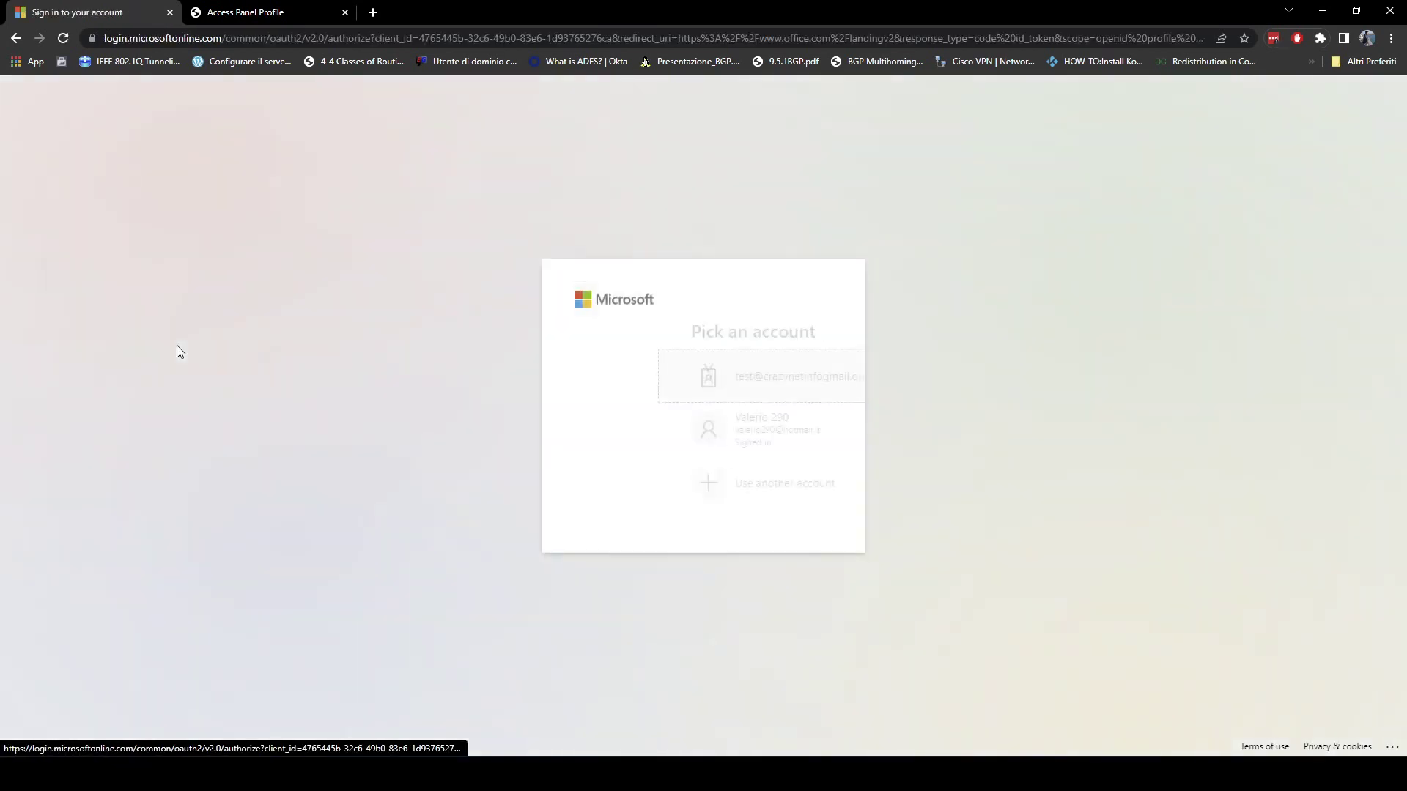
left_click(736, 394)
type("************")
key("Return")
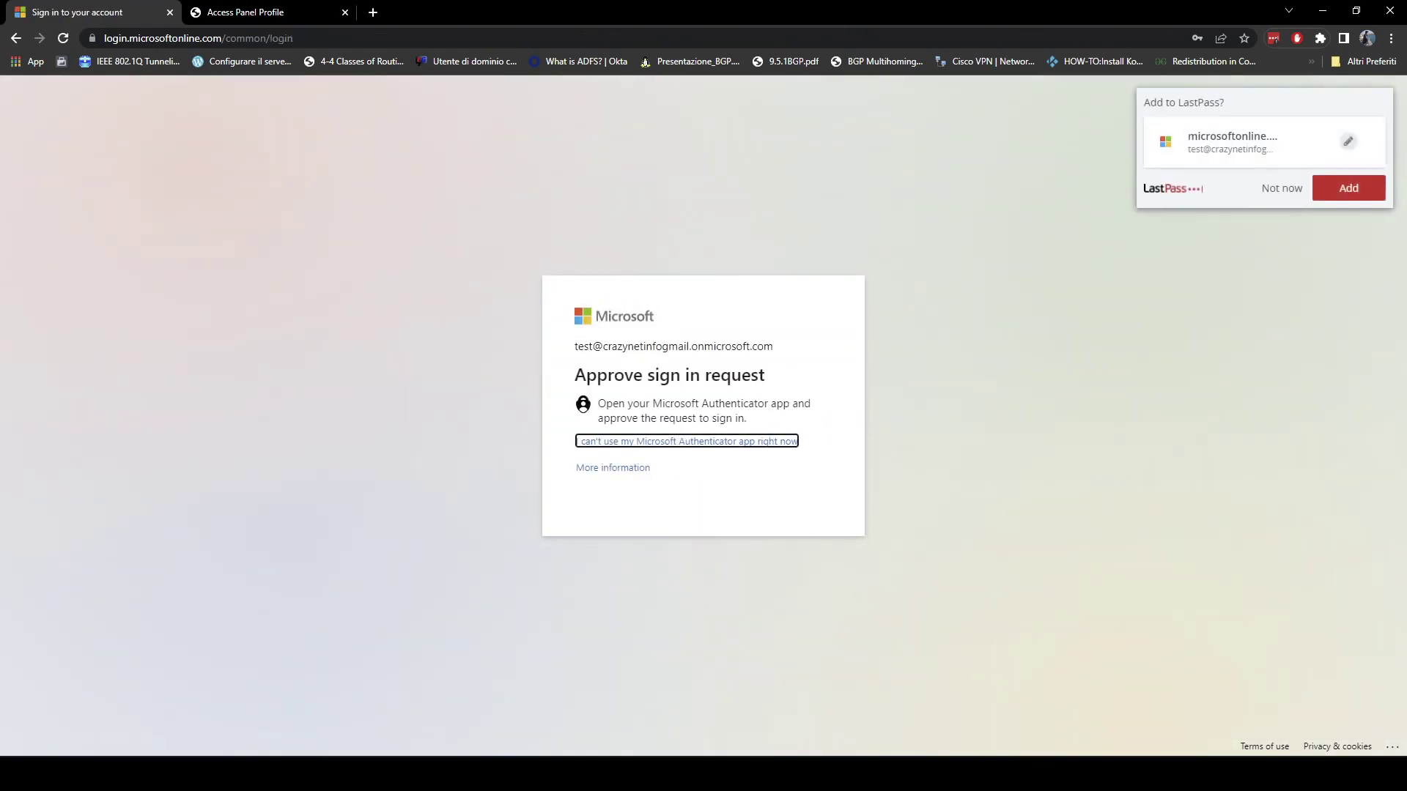
Approve the sign-in in Authenticator with passcode and screen lock, then choose to stay signed in.
key("alt+Tab")
left_click_drag(326, 59, 318, 60)
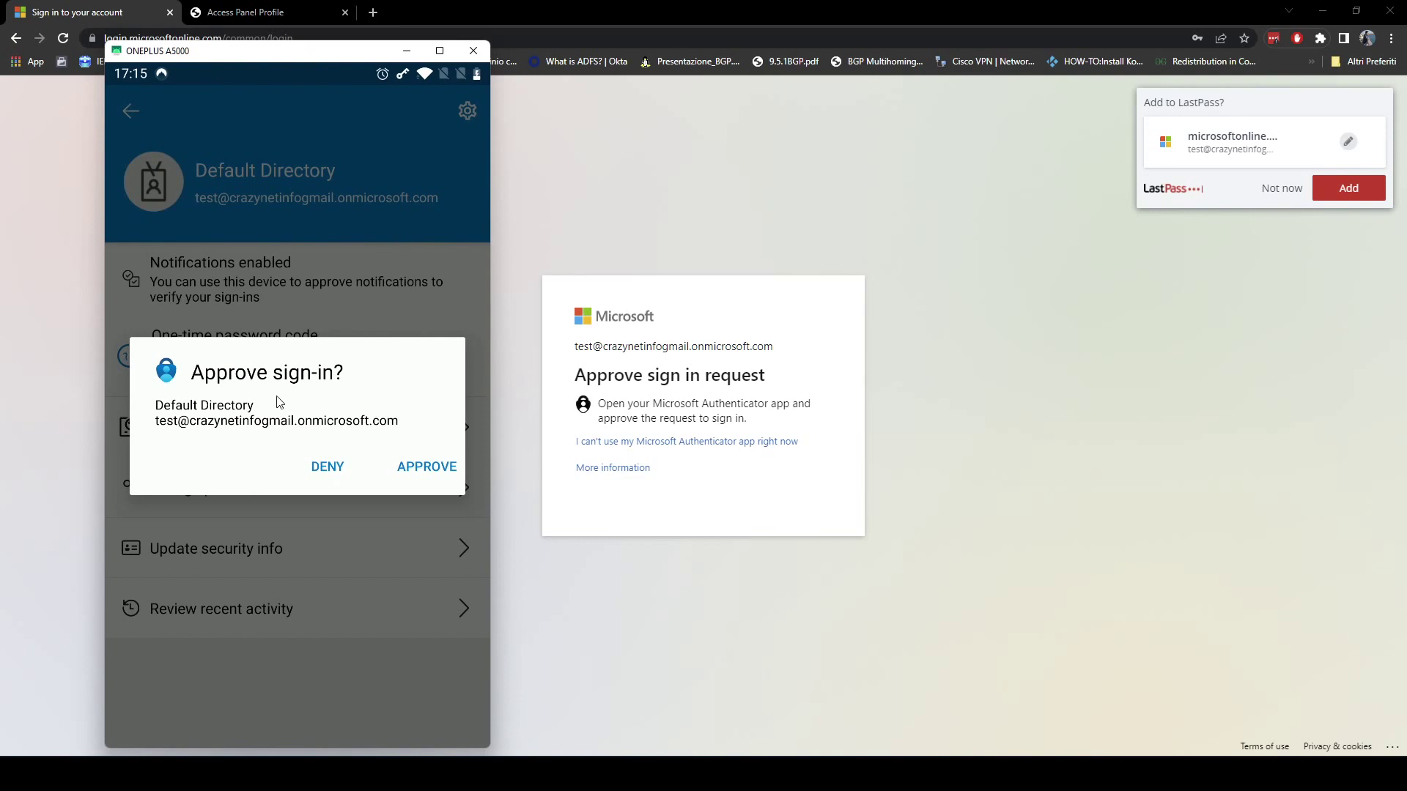
left_click(423, 468)
left_click(290, 722)
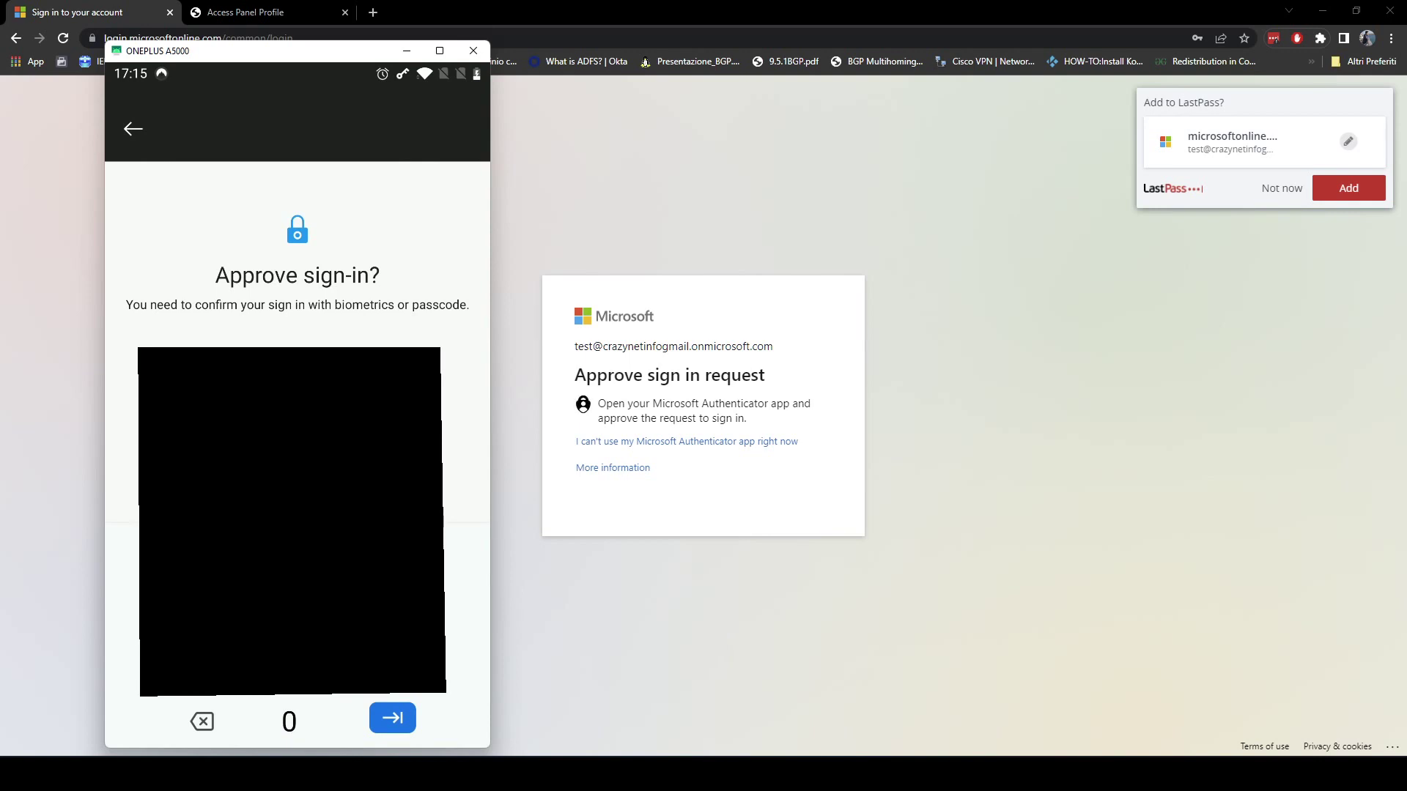
left_click(394, 715)
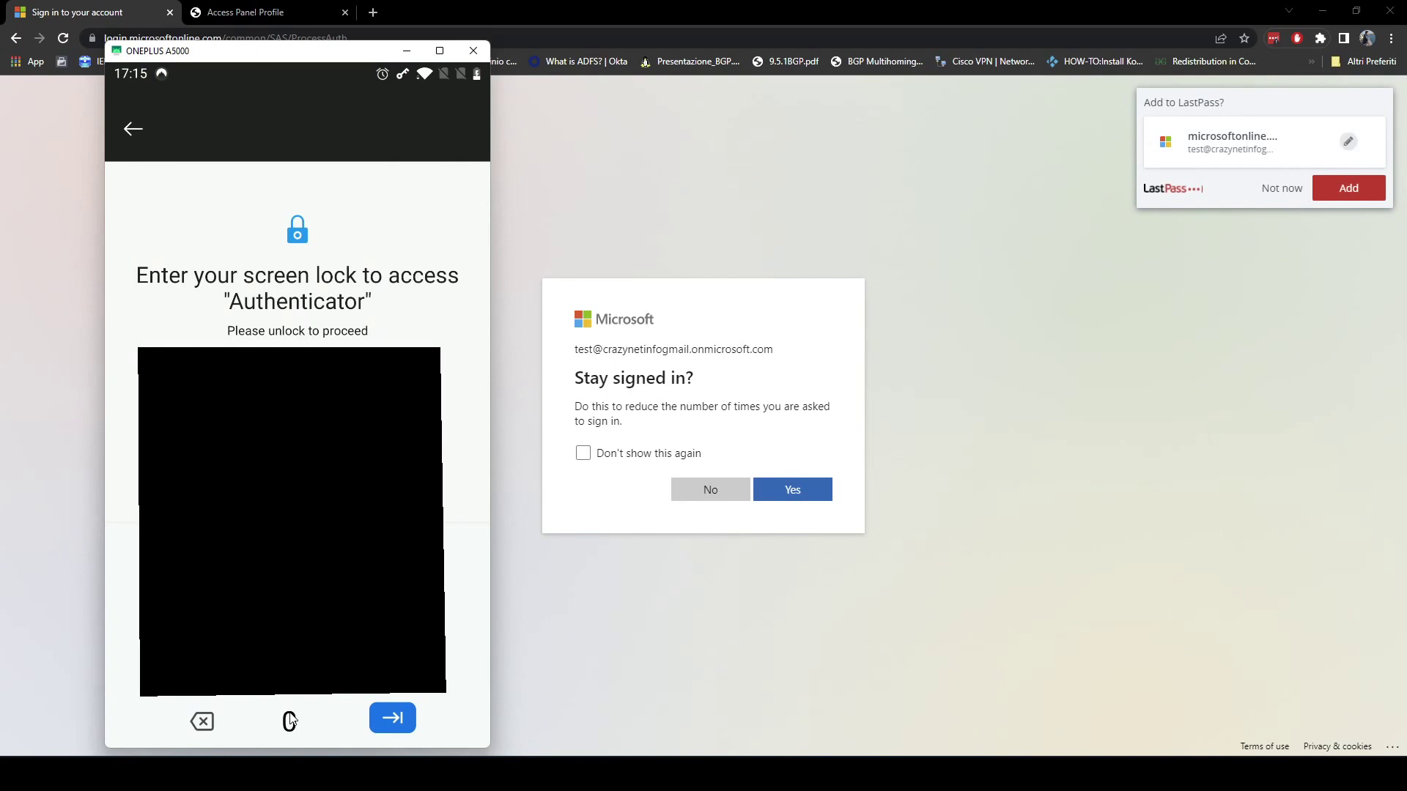
left_click(289, 721)
left_click(393, 718)
key("alt+Tab")
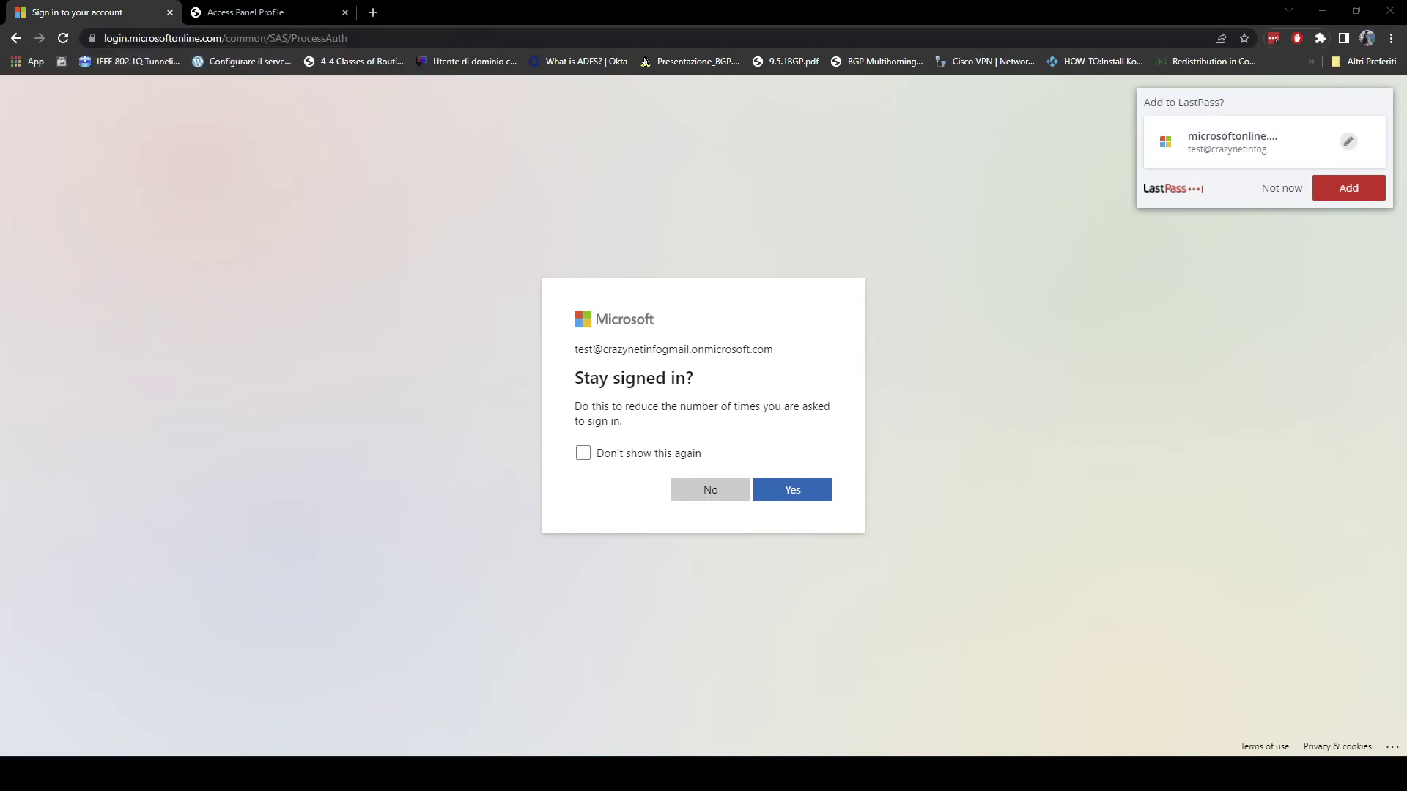
left_click(795, 492)
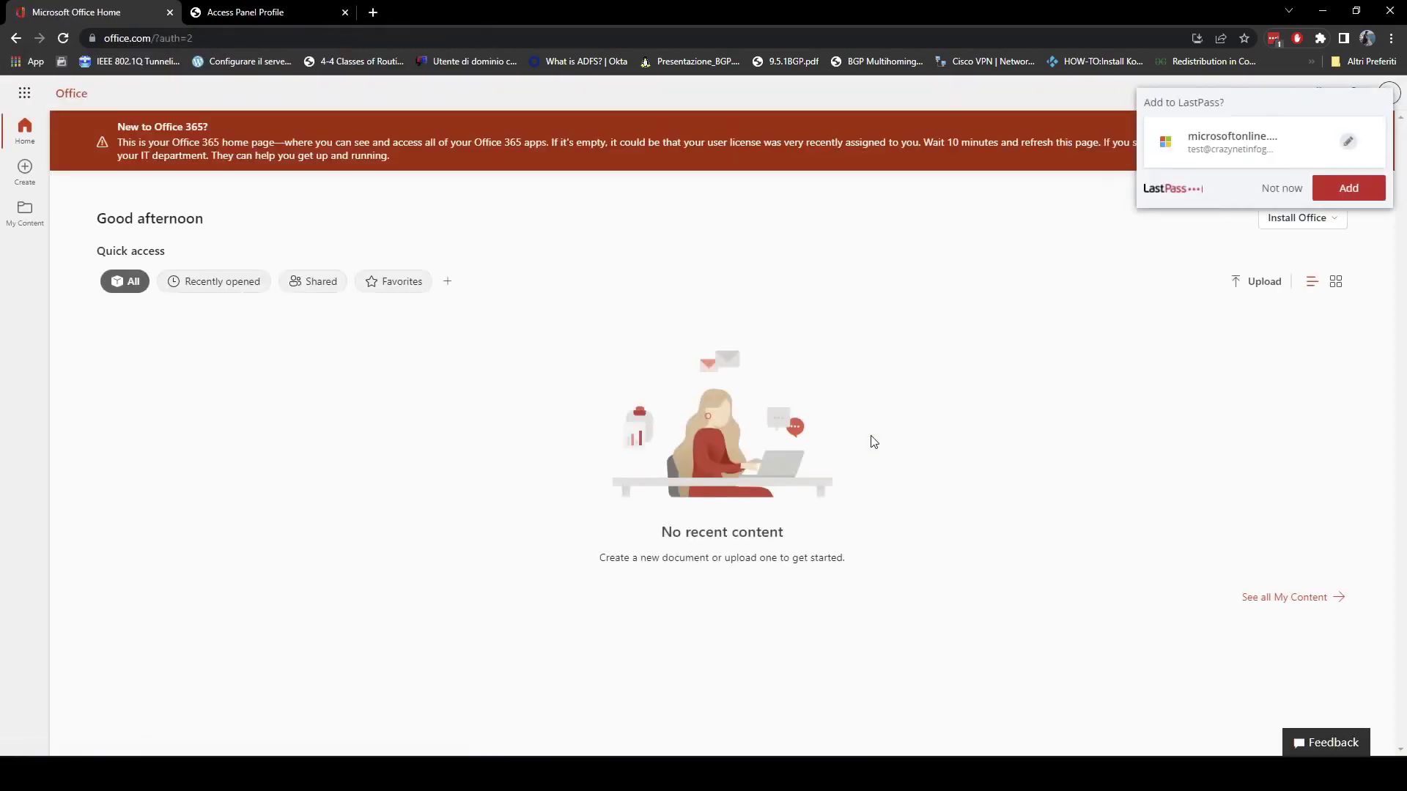
Glance at the Profile tab, go back to Office Home, and dismiss the LastPass save-login offer.
left_click(263, 11)
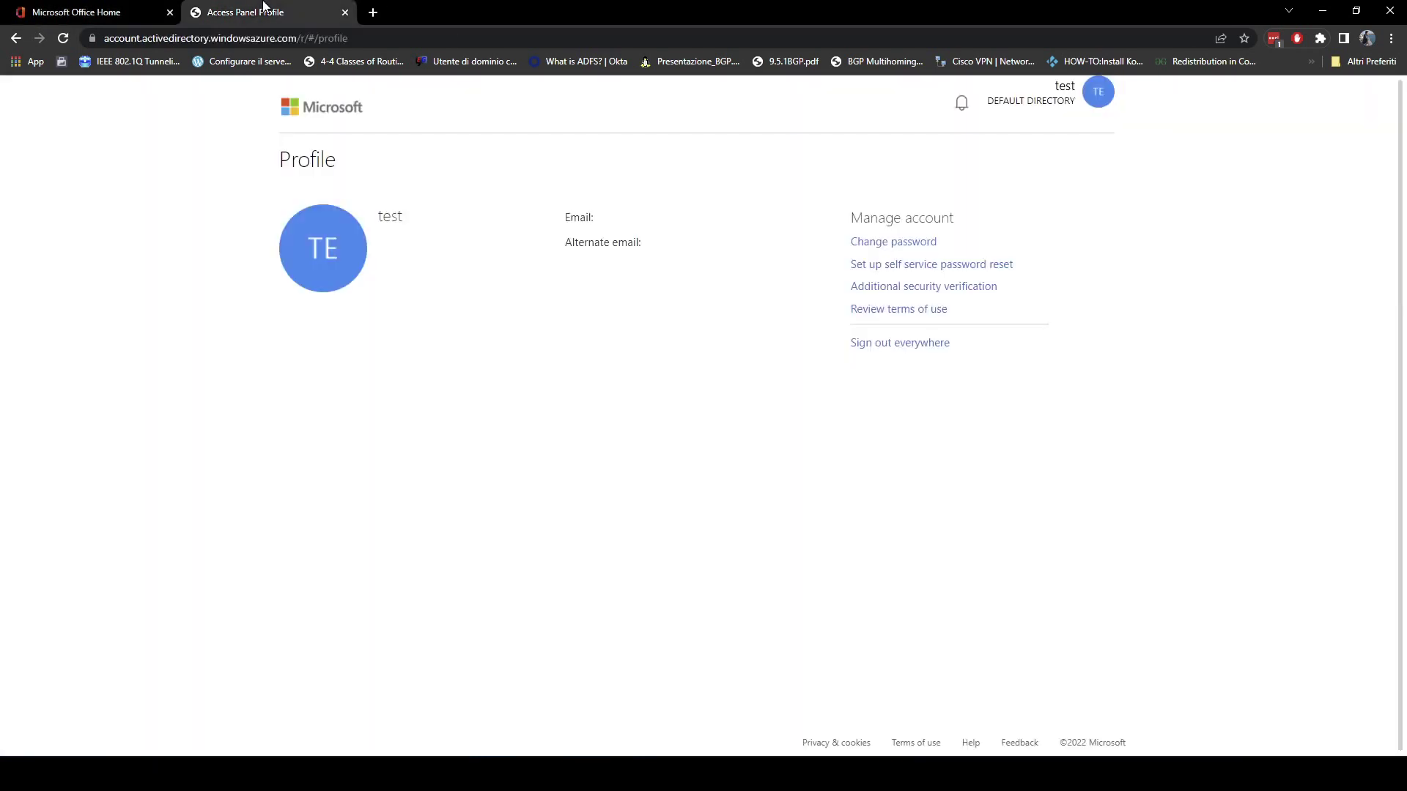
left_click(110, 10)
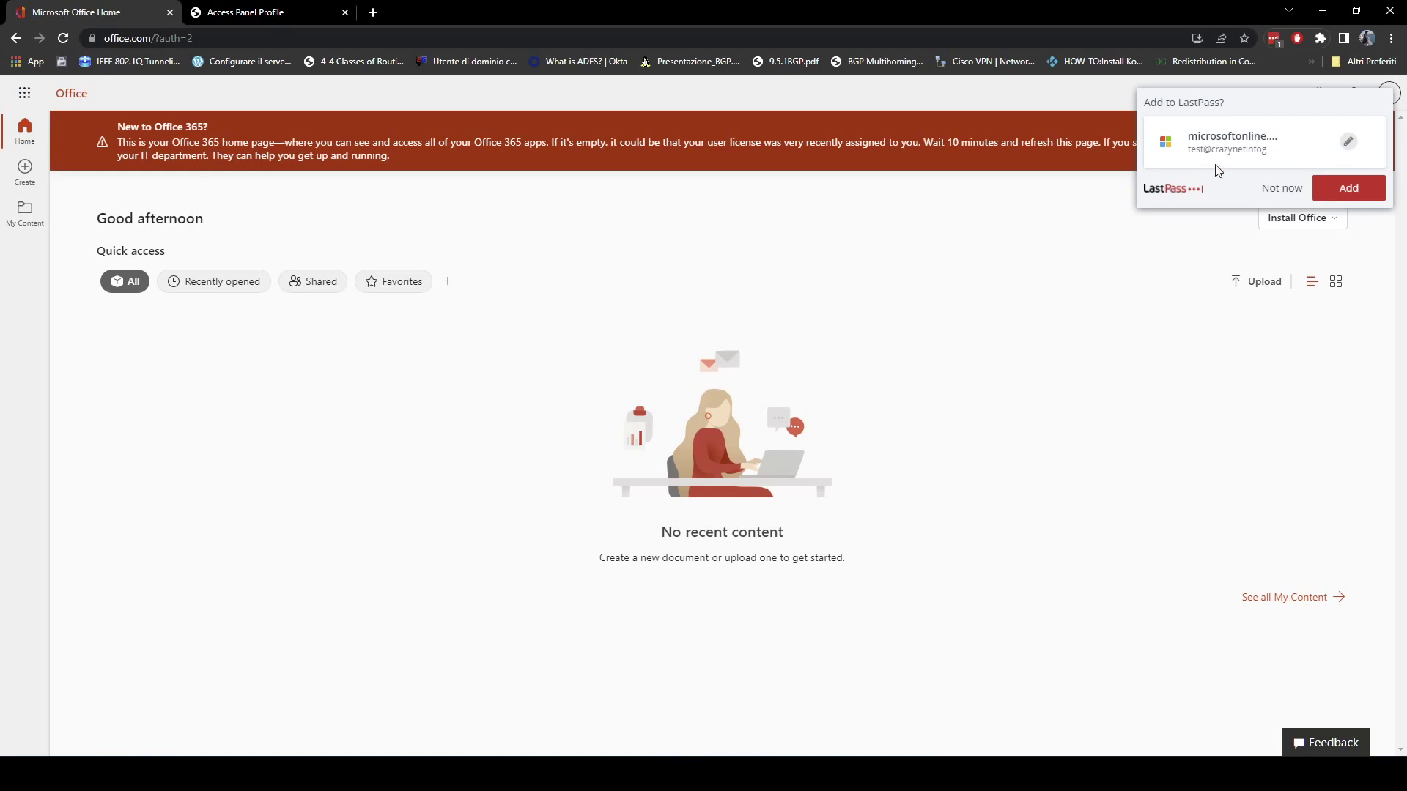
double_click(1280, 188)
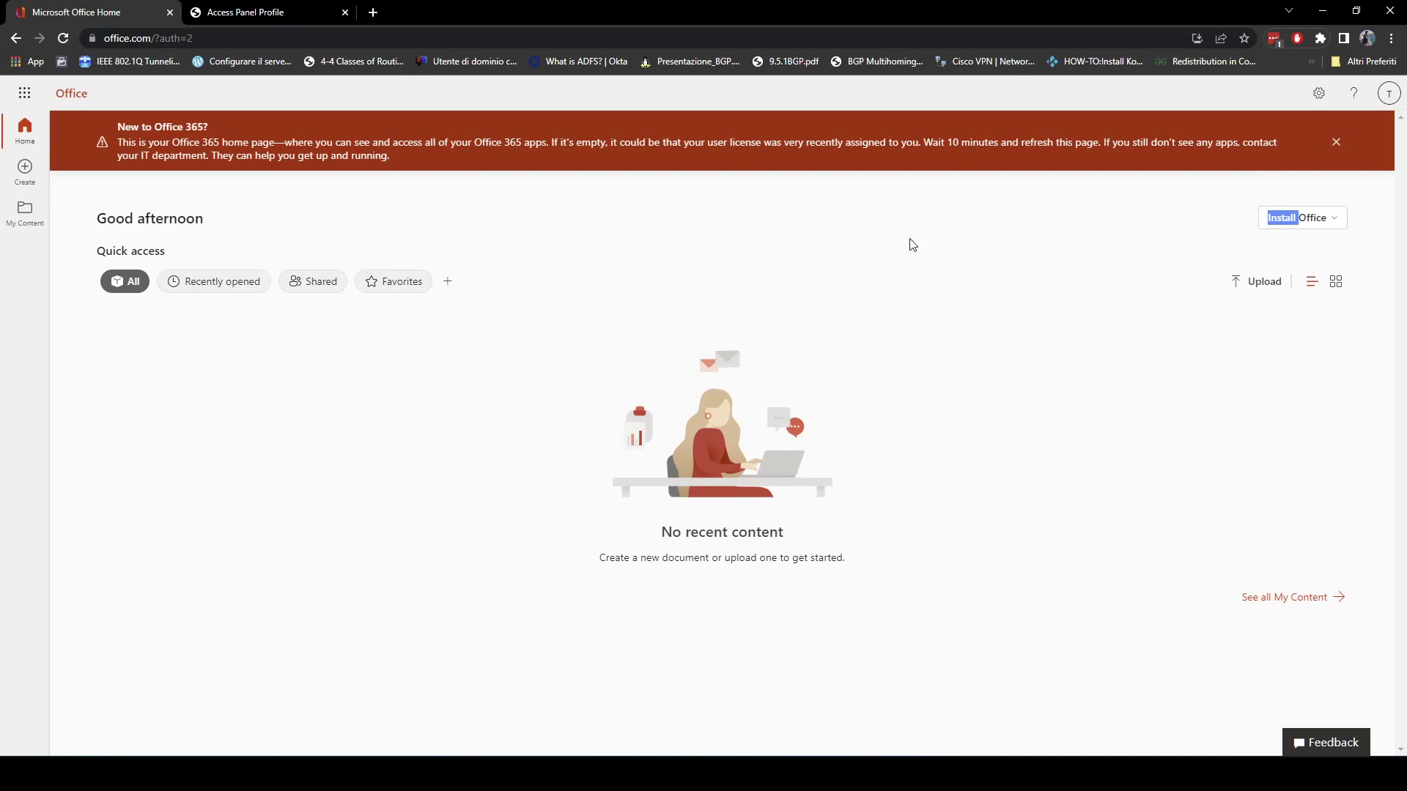